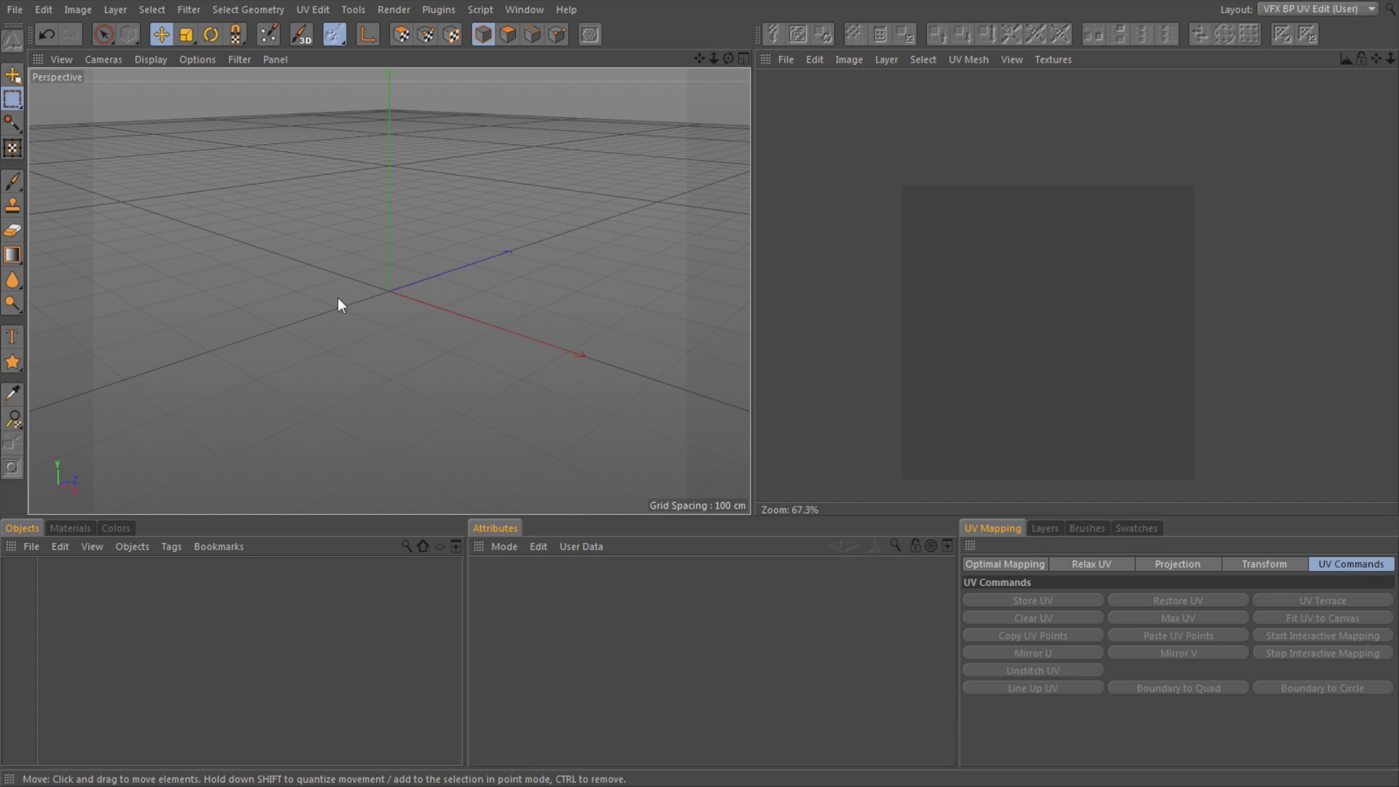
alt+drag(341, 268, 398, 286)
middle_click(398, 286)
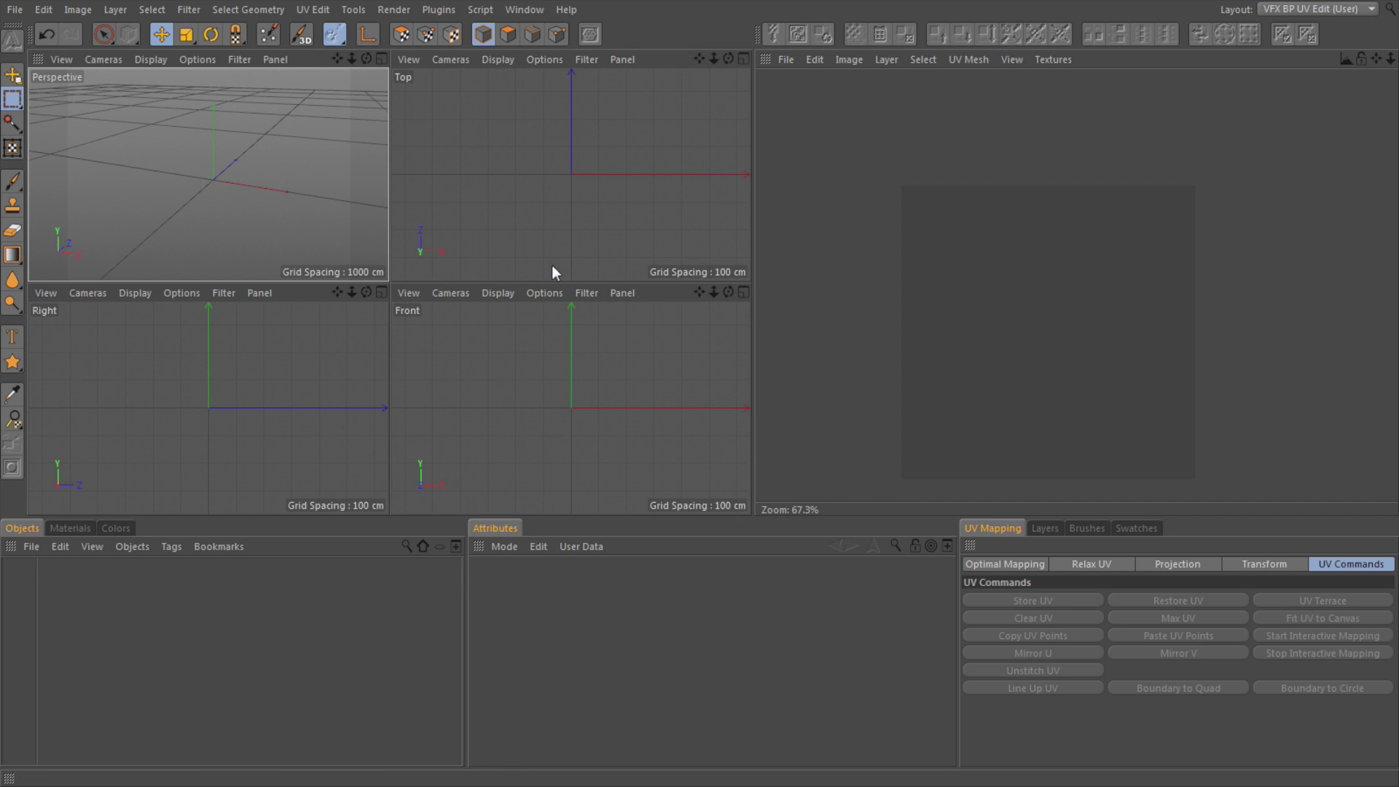
middle_click(241, 167)
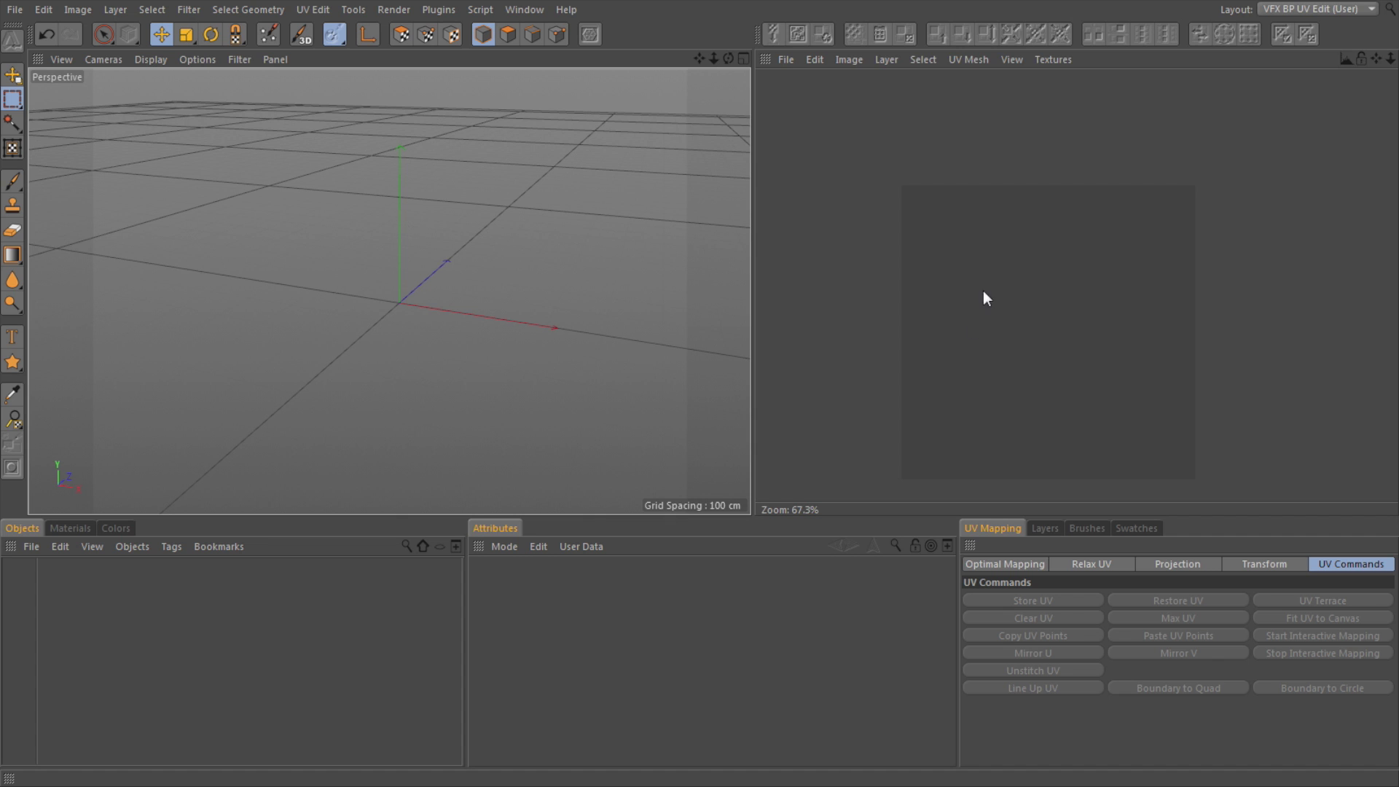
scroll(984, 294, down, 1)
scroll(982, 292, down, 1)
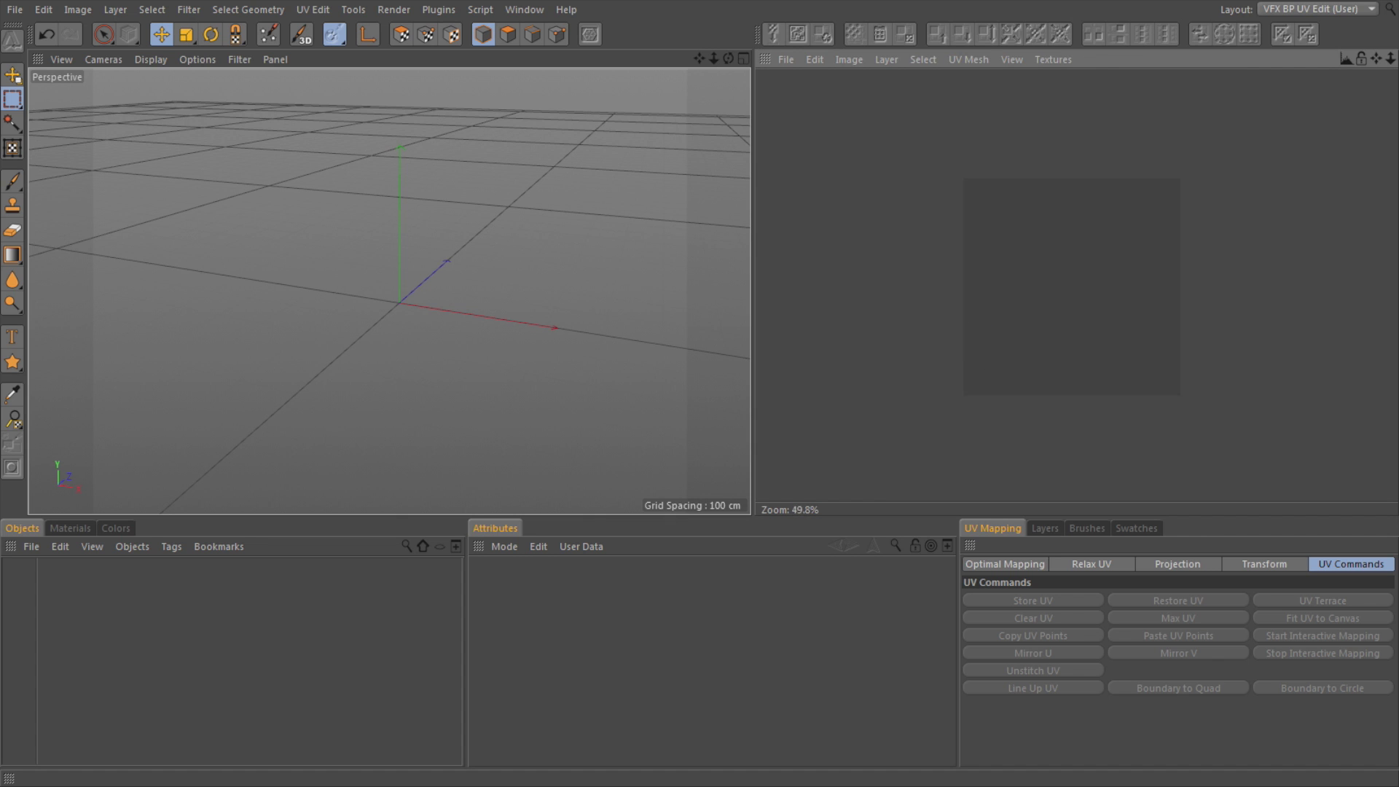
scroll(981, 293, up, 1)
scroll(981, 292, up, 1)
- Examine the material and color managers, and the Optimal Mapping, Relax UV and Projection settings for UV mapping
click(71, 528)
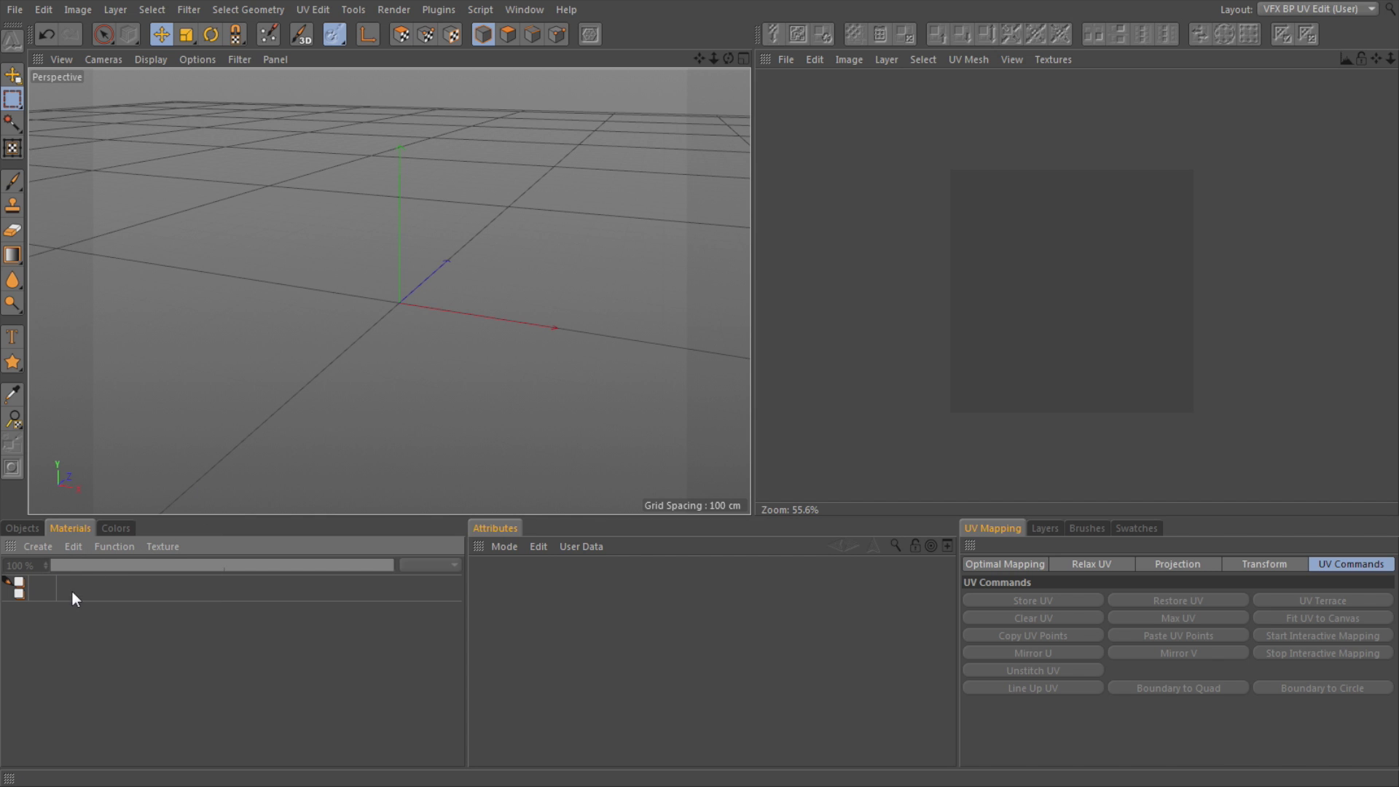
click(116, 528)
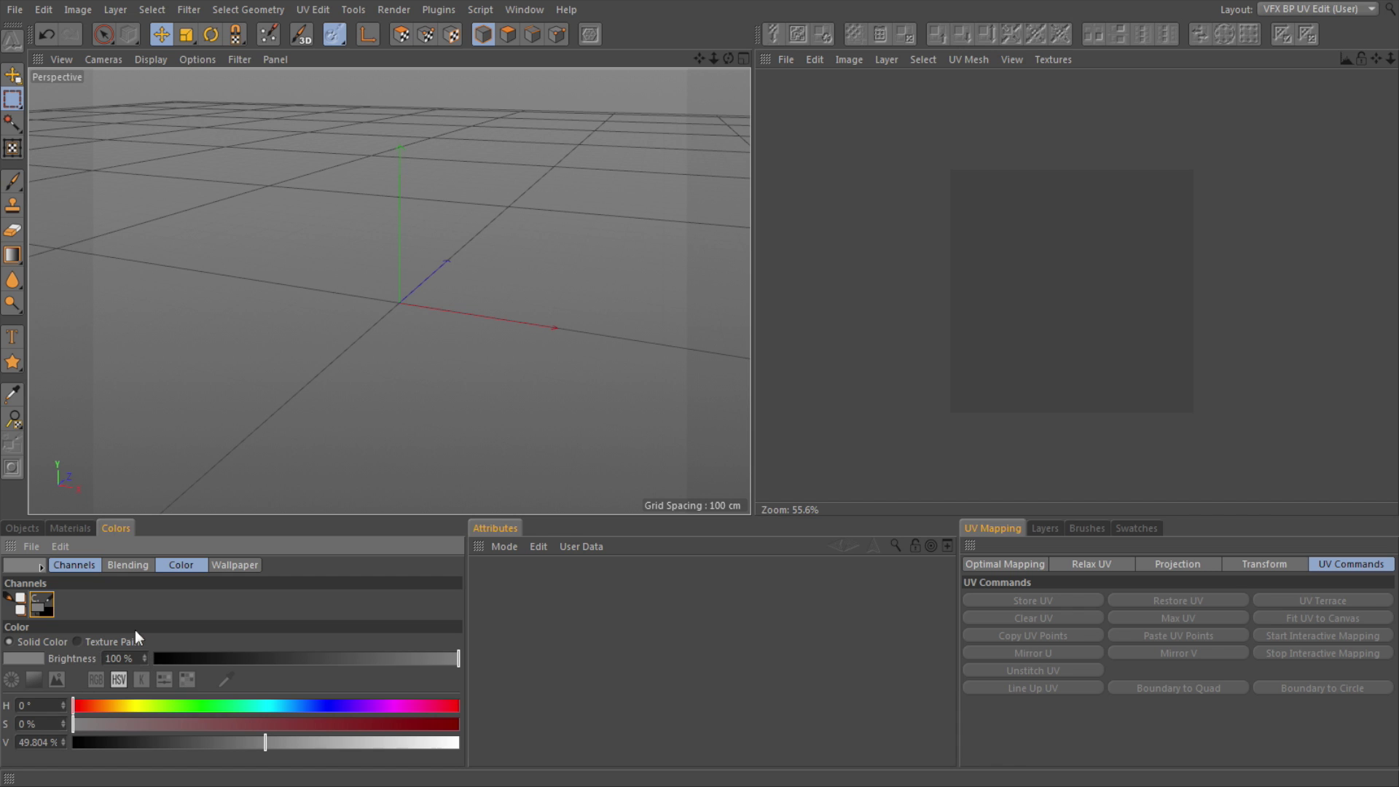
click(17, 526)
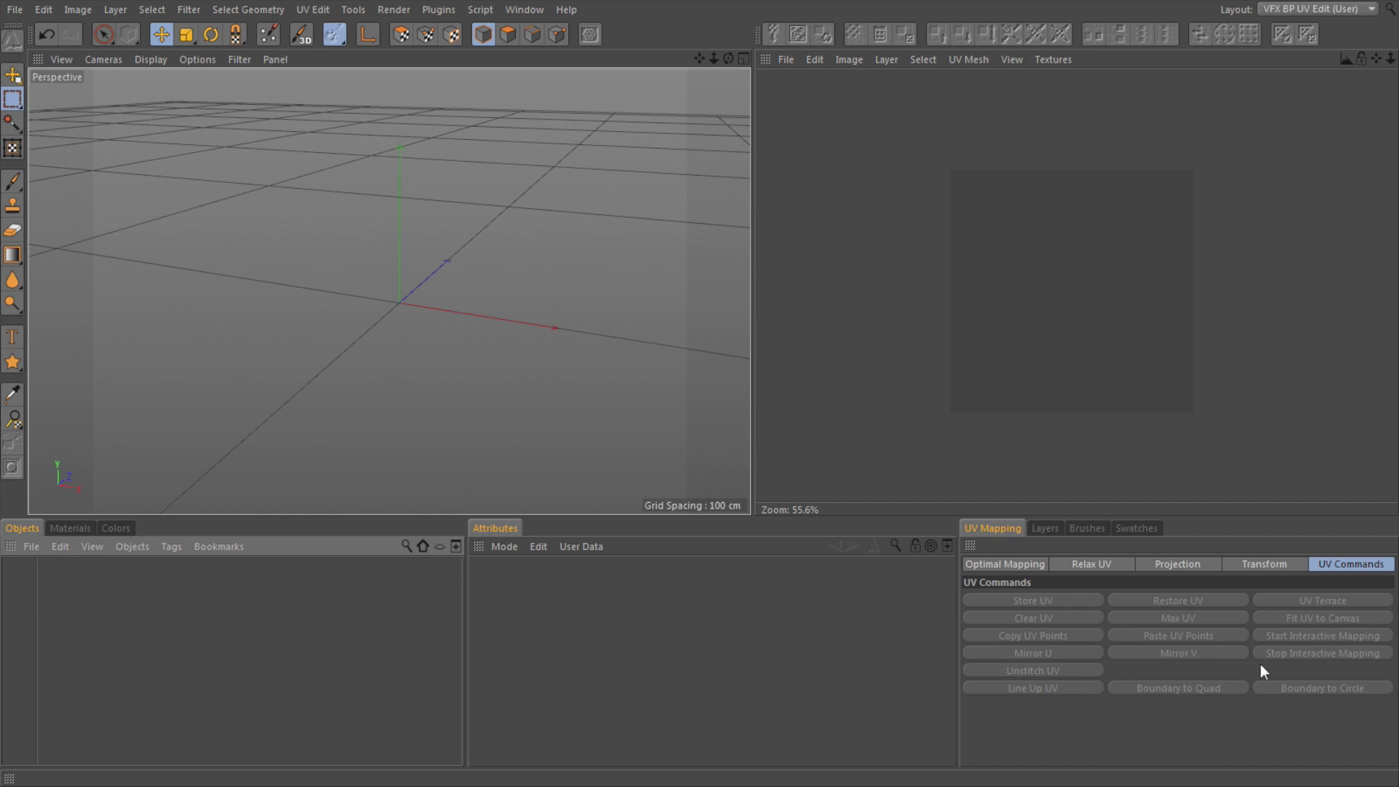
click(1019, 565)
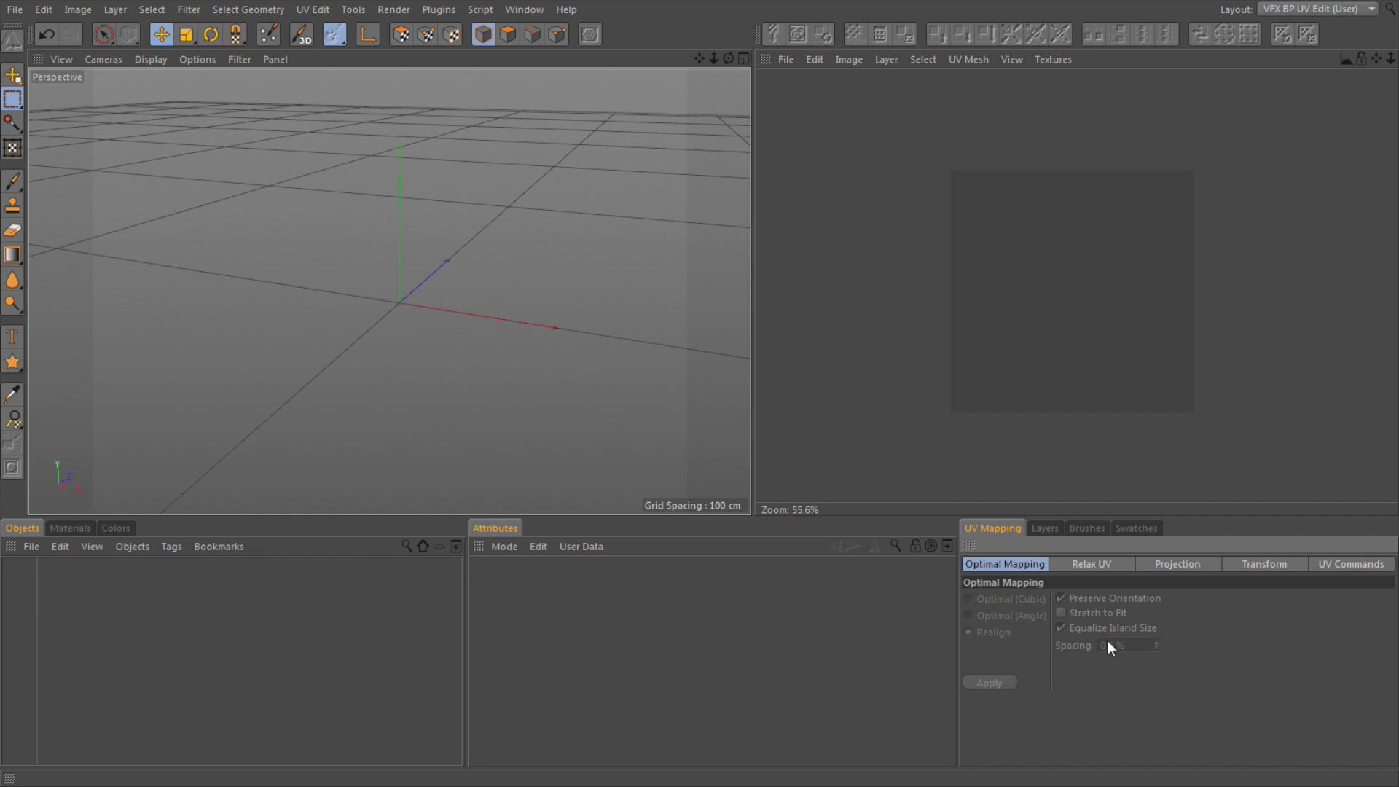
click(1099, 564)
click(1187, 565)
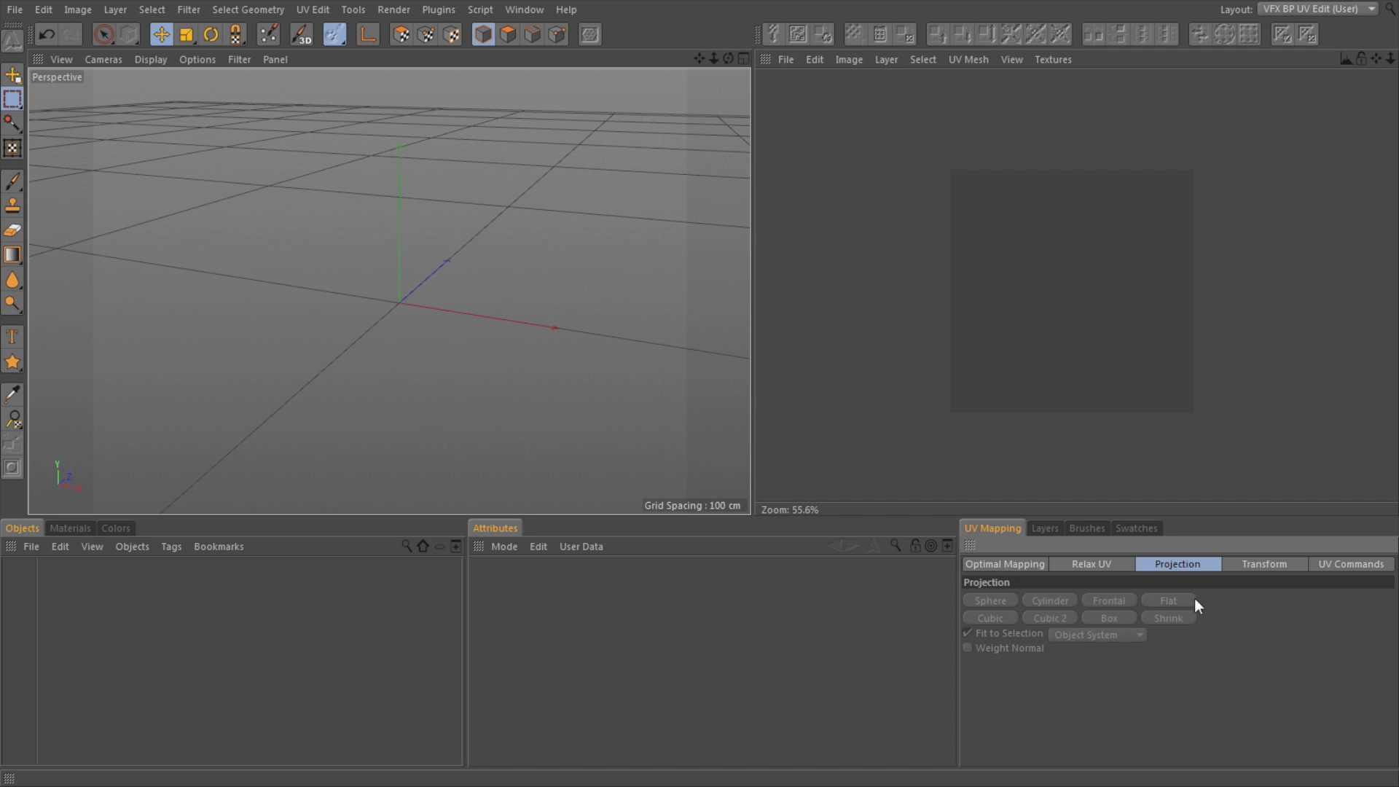
- Examine the layer manager and browse the BodyPaint brush presets, including the Non-Organic group of the Multibrushes
click(1046, 528)
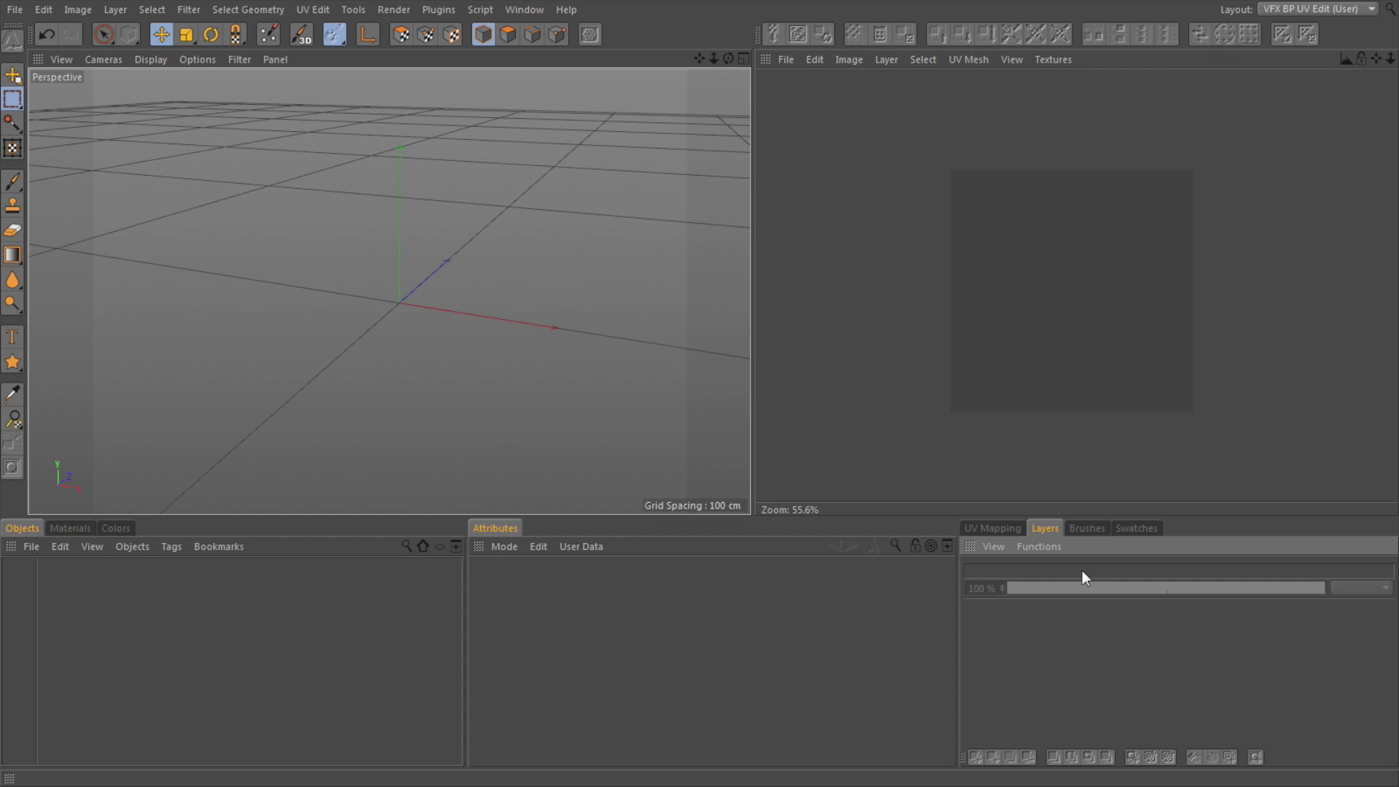
click(1086, 527)
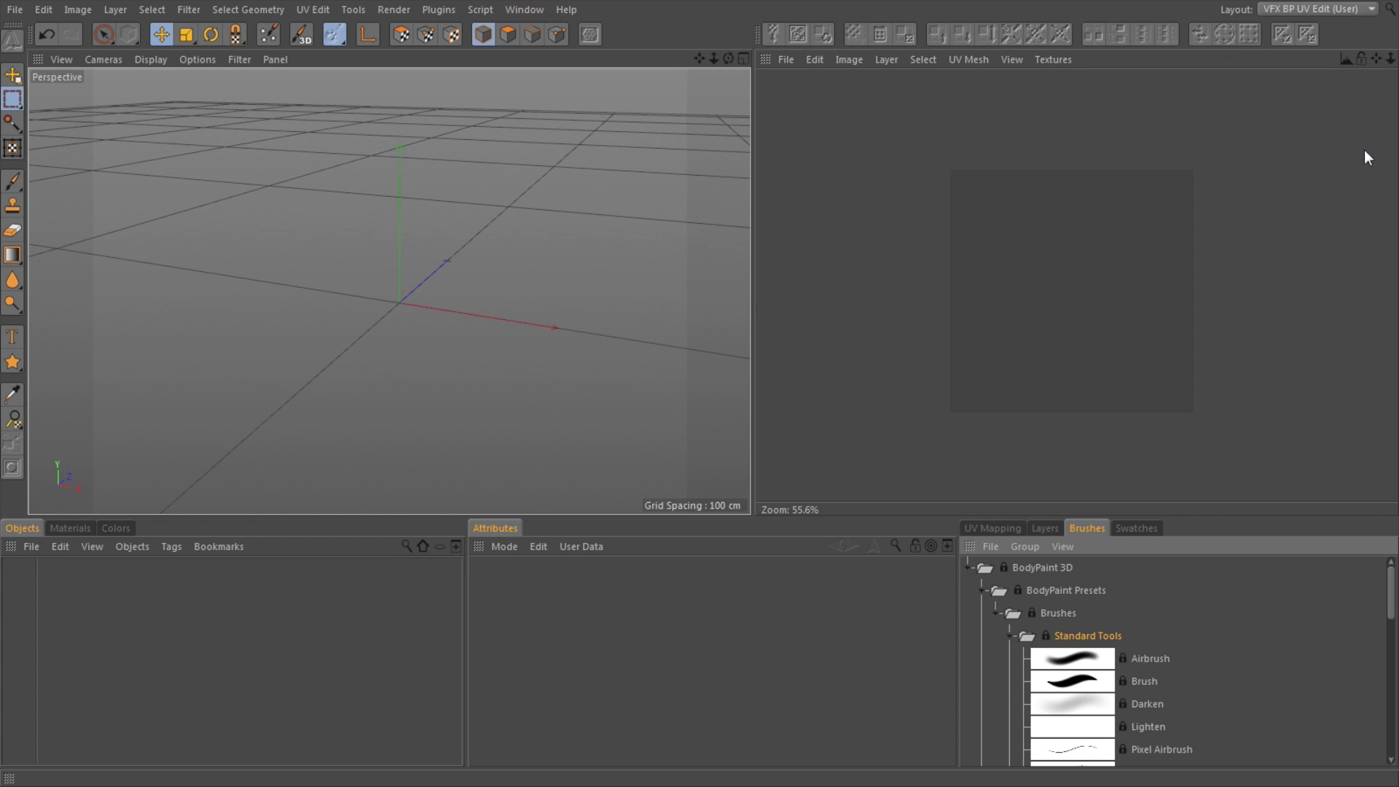
mouse_move(1390, 584)
mouse_down()
mouse_move(1388, 700)
mouse_move(1397, 591)
mouse_move(1345, 658)
mouse_up()
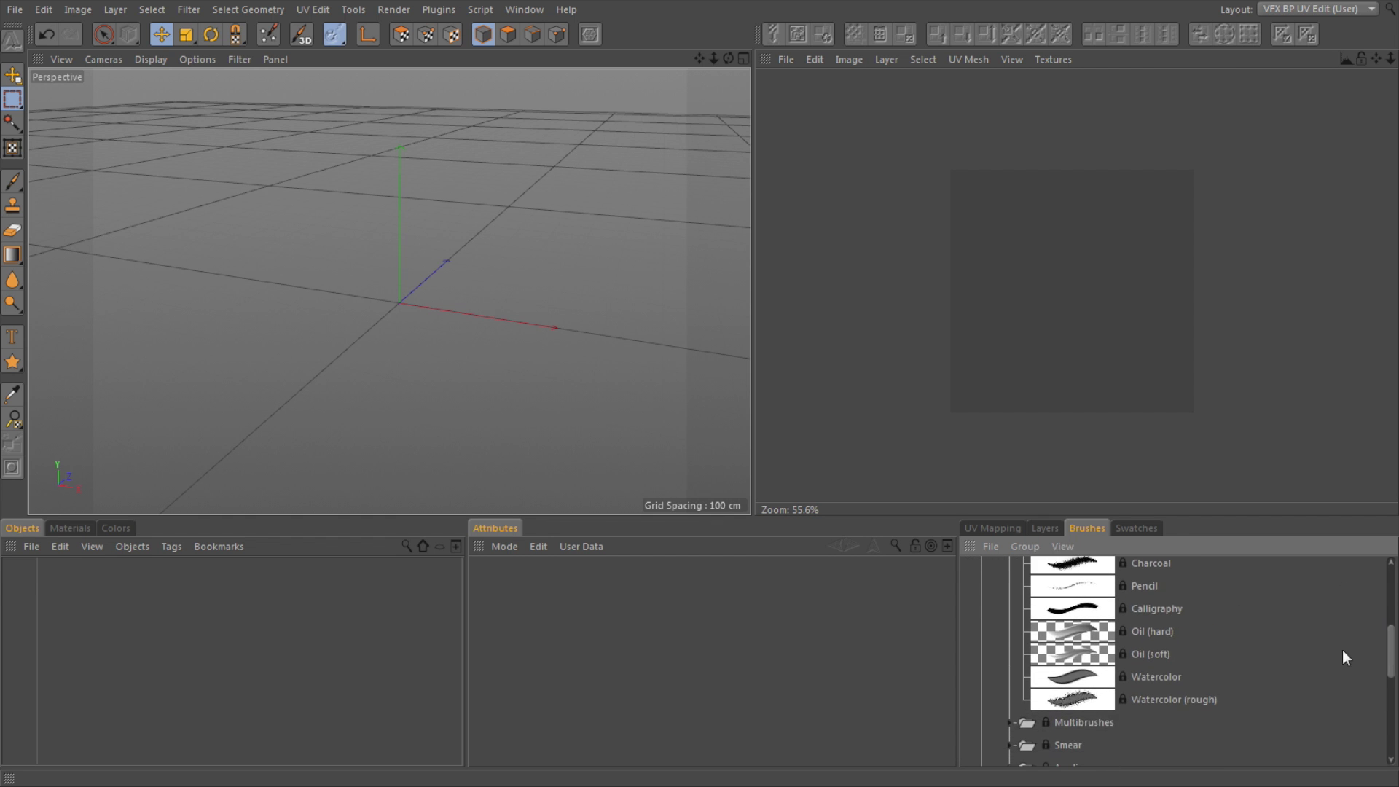
click(1012, 722)
drag(1392, 640, 1347, 676)
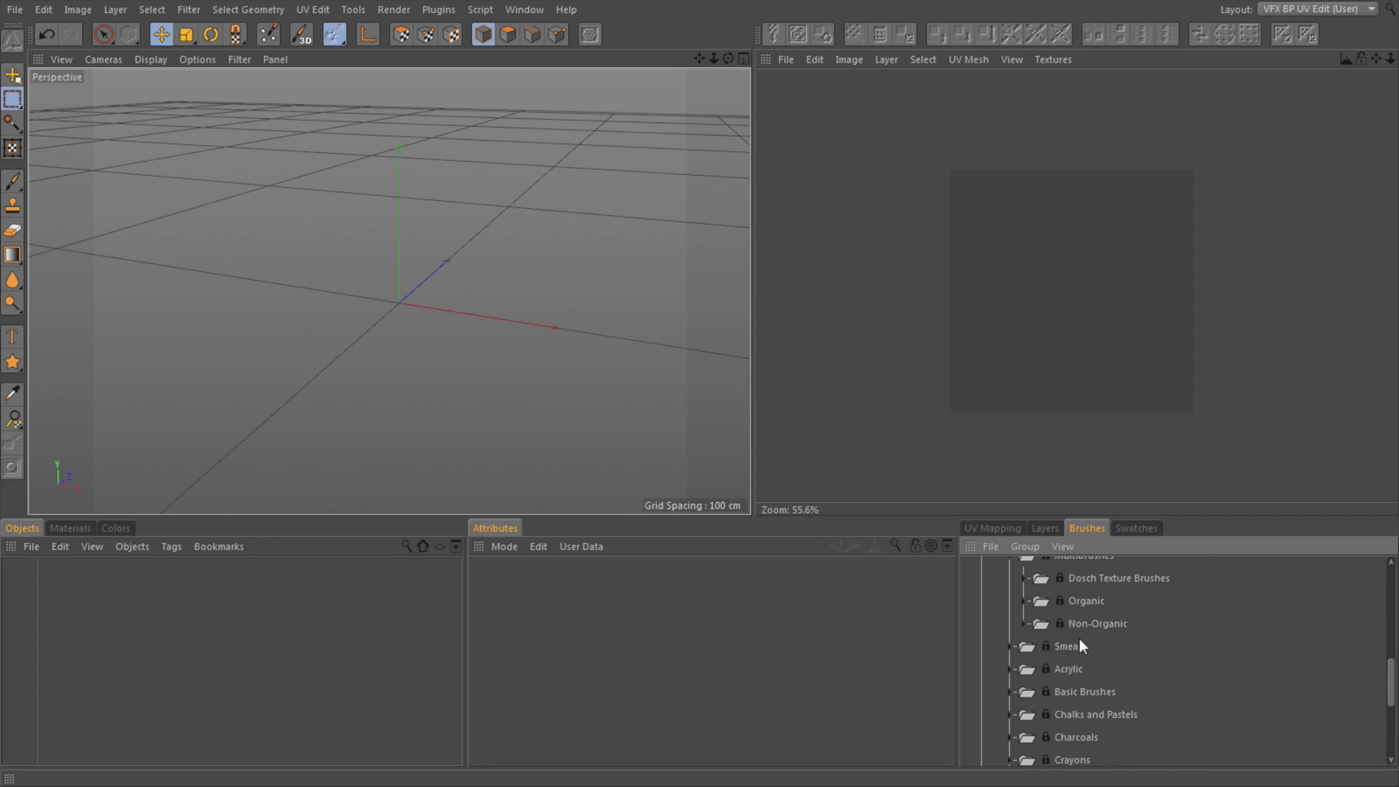
click(1025, 624)
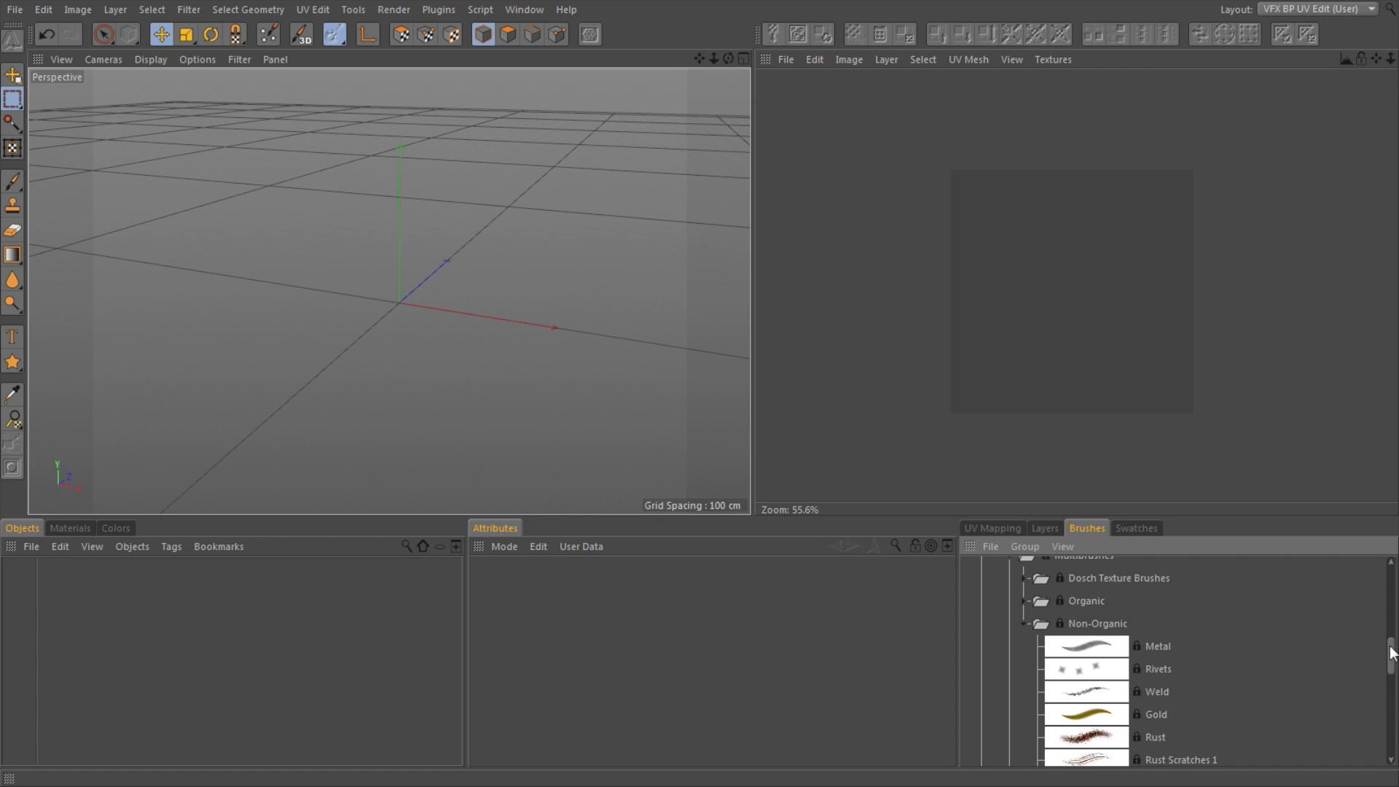
mouse_move(1391, 650)
mouse_down()
mouse_move(1396, 682)
mouse_move(1393, 578)
mouse_up()
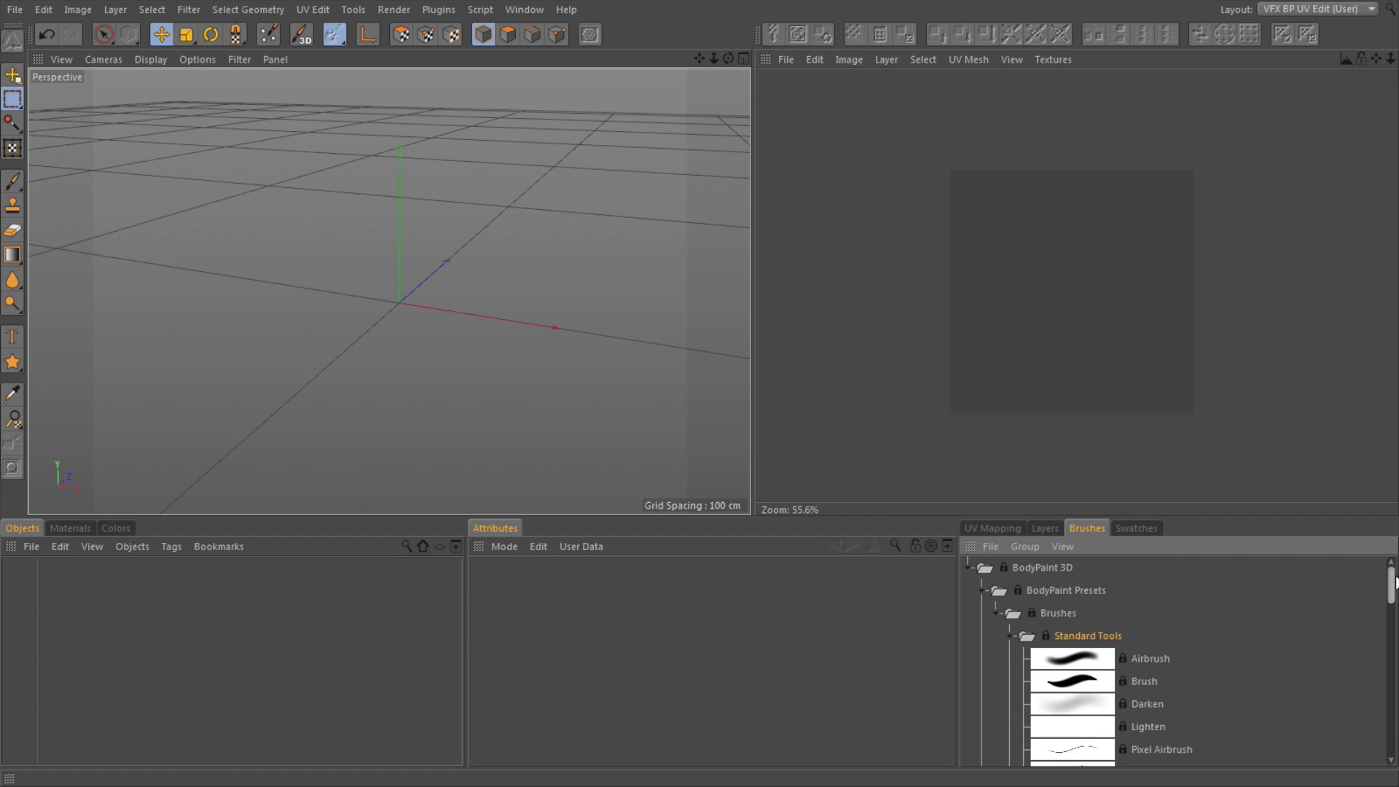
- Browse the available color and texture swatches
click(1127, 529)
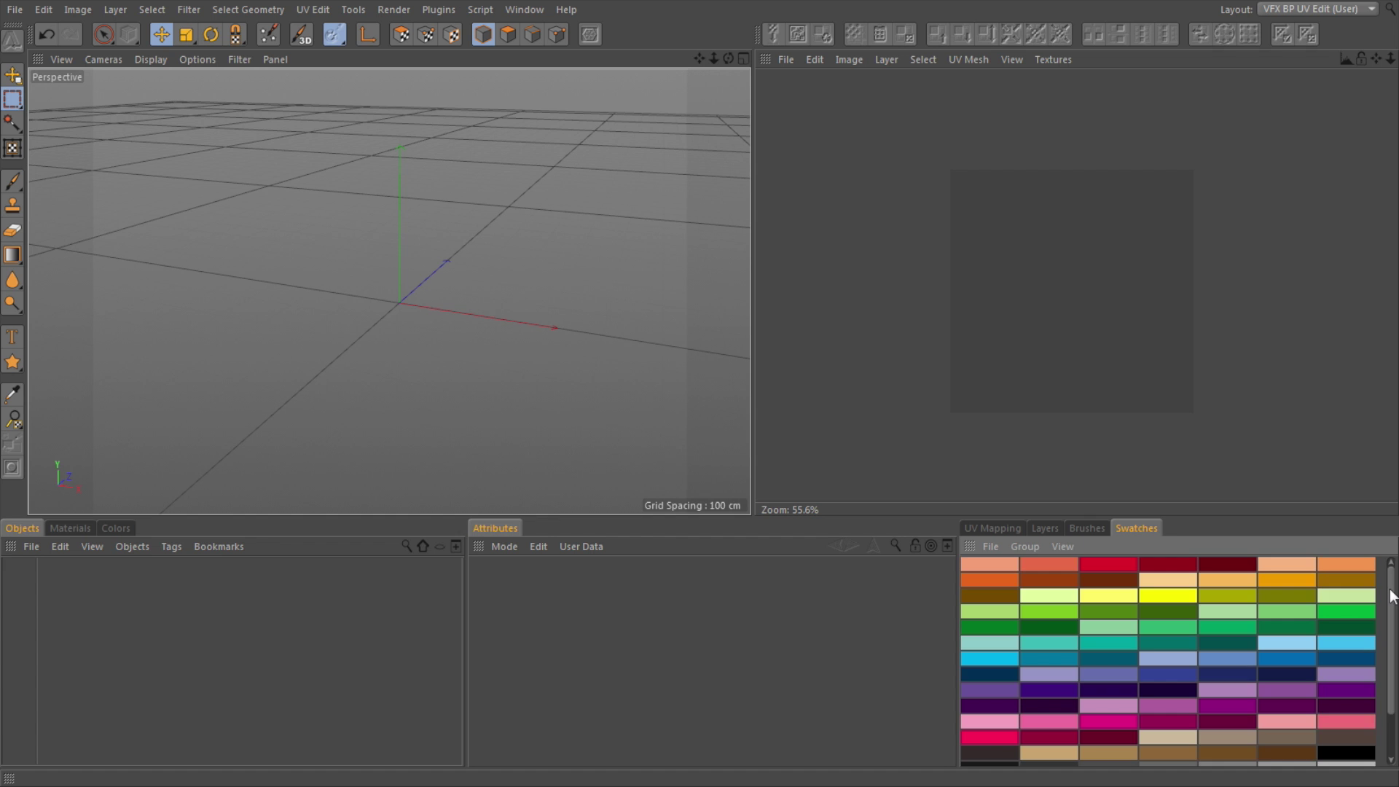
drag(1393, 596, 1396, 639)
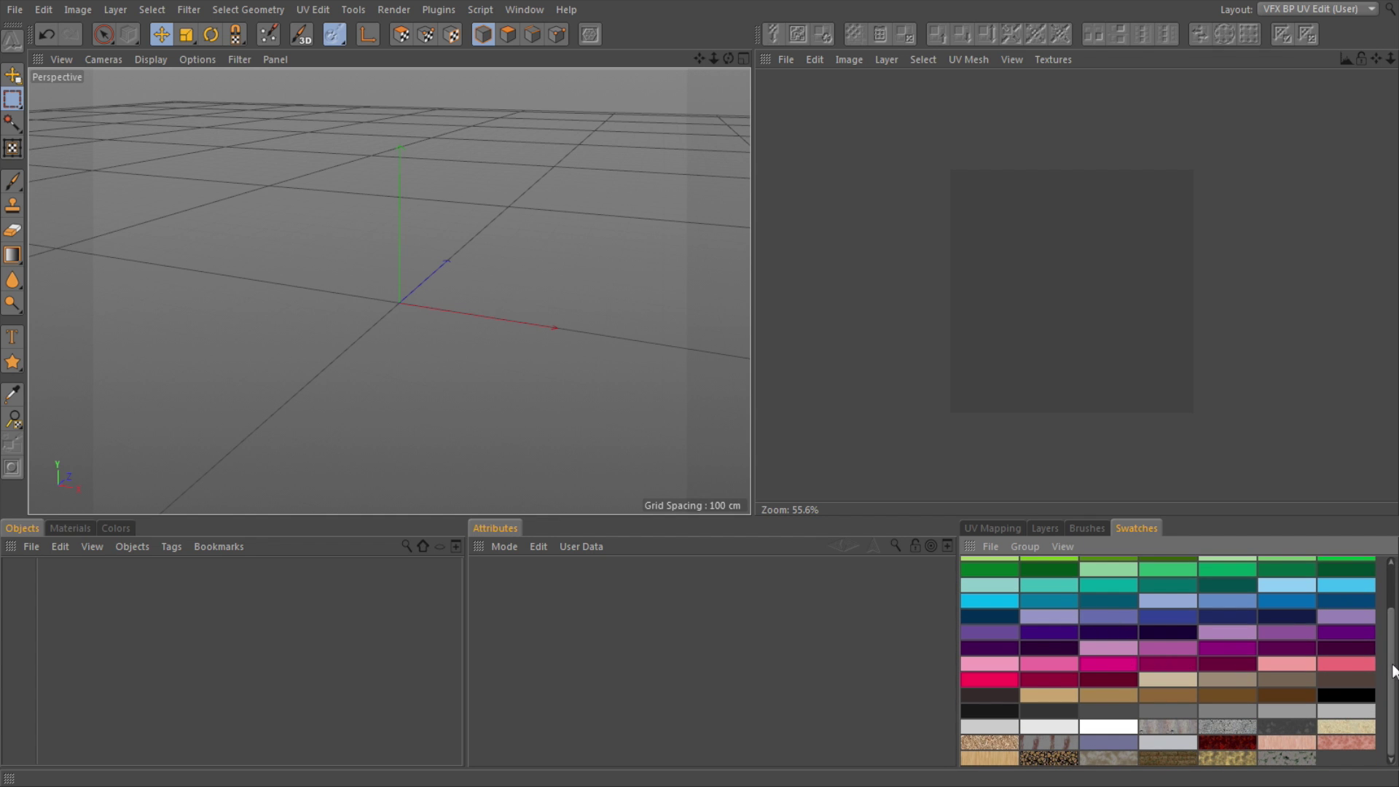
scroll(1377, 646, up, 3)
scroll(1337, 677, down, 3)
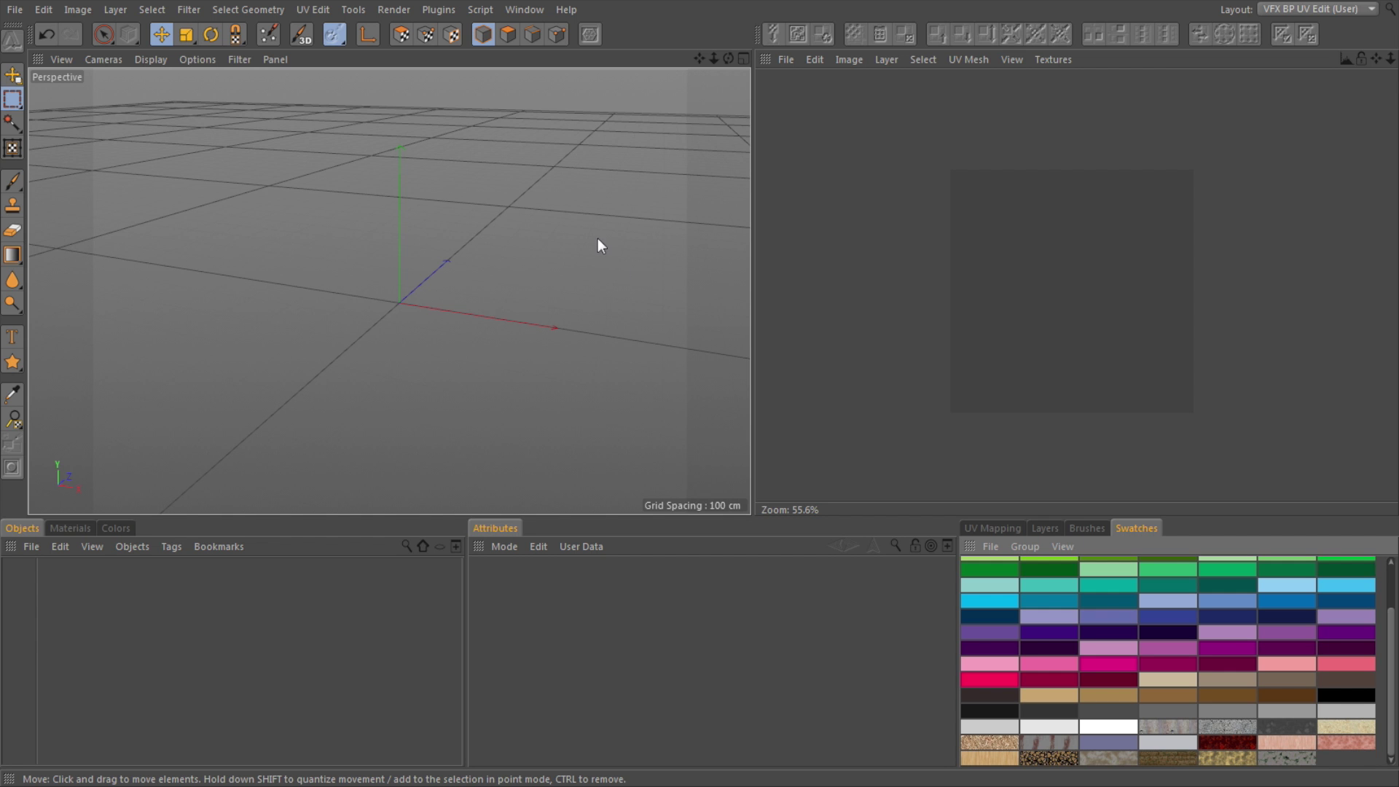
- Switch the interface layout to VFX standard (User)
alt+drag(542, 217, 514, 190)
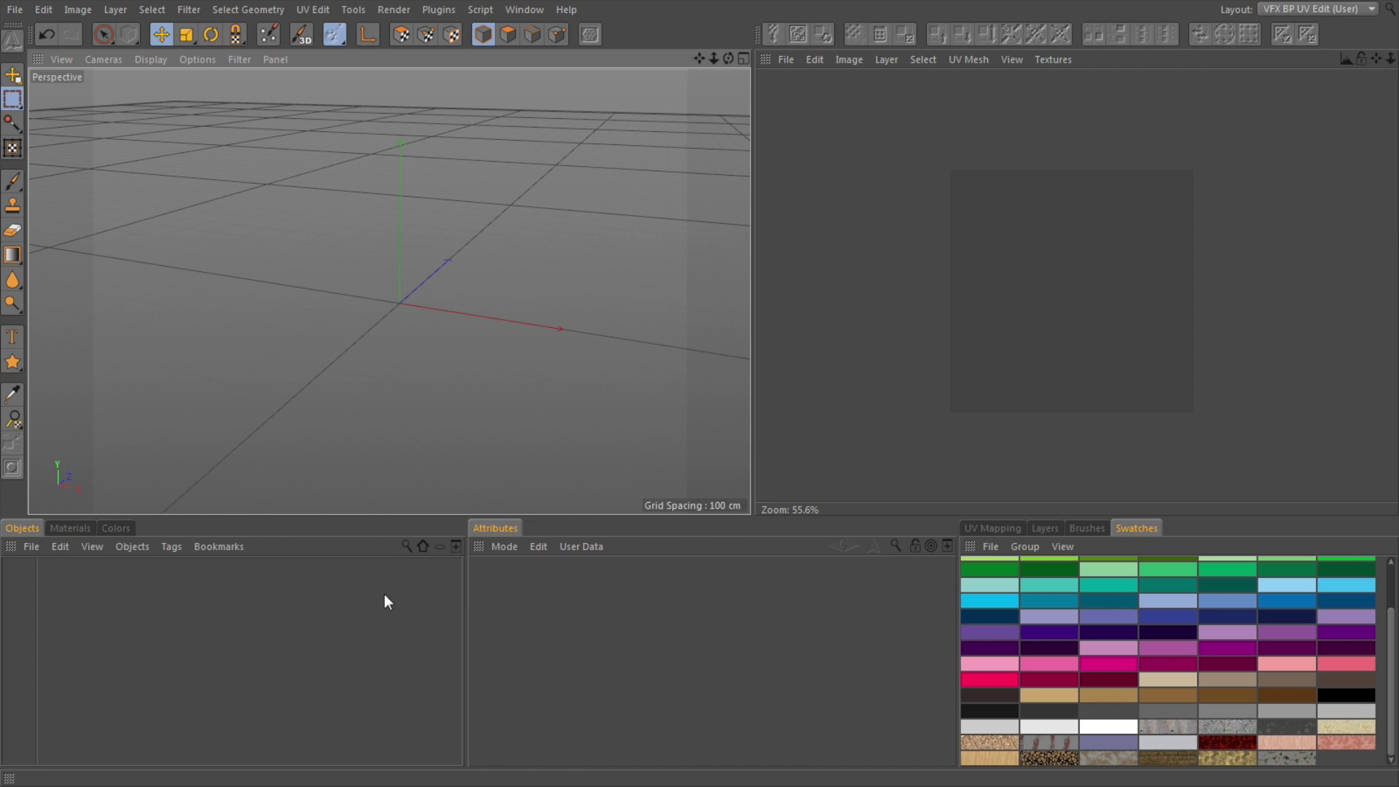
scroll(395, 373, up, 2)
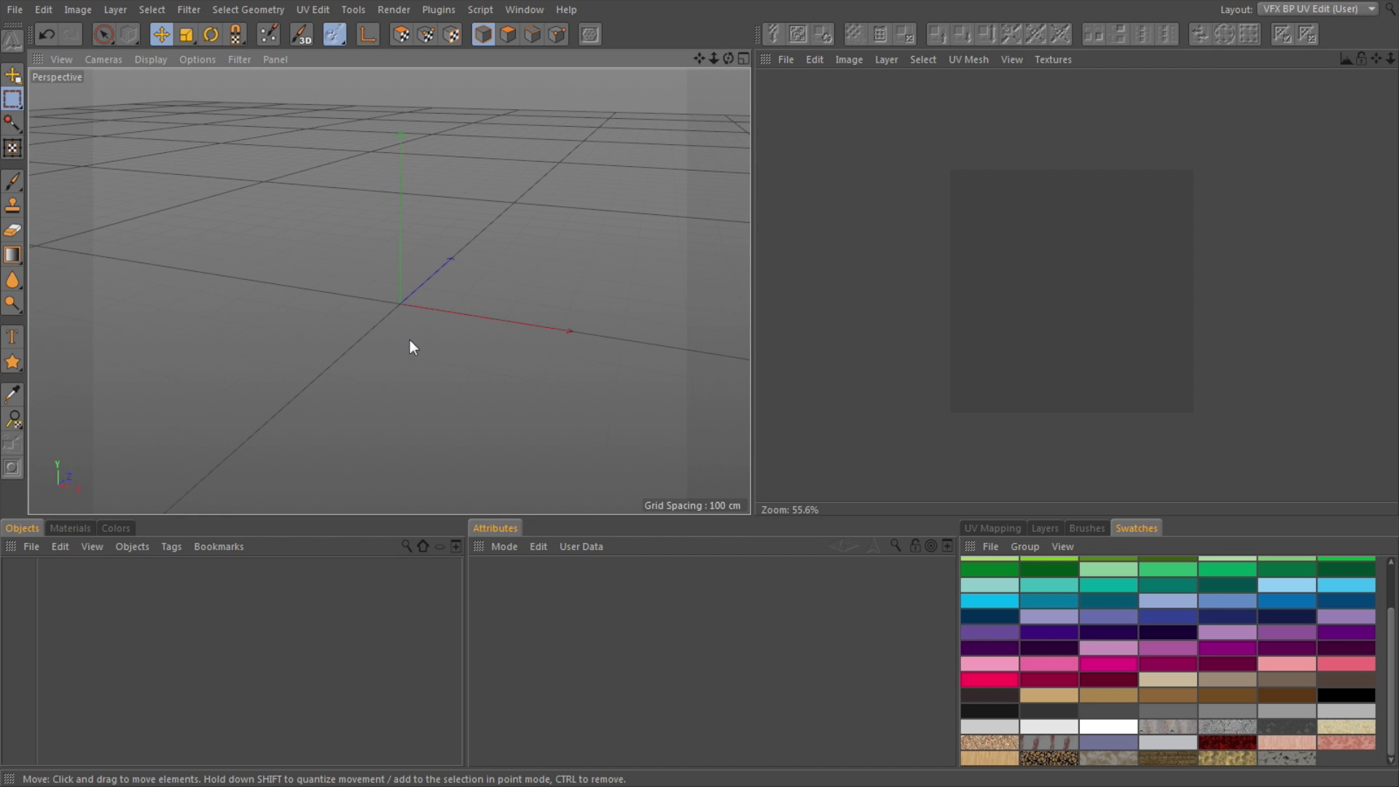
alt+middle_drag(412, 315, 459, 283)
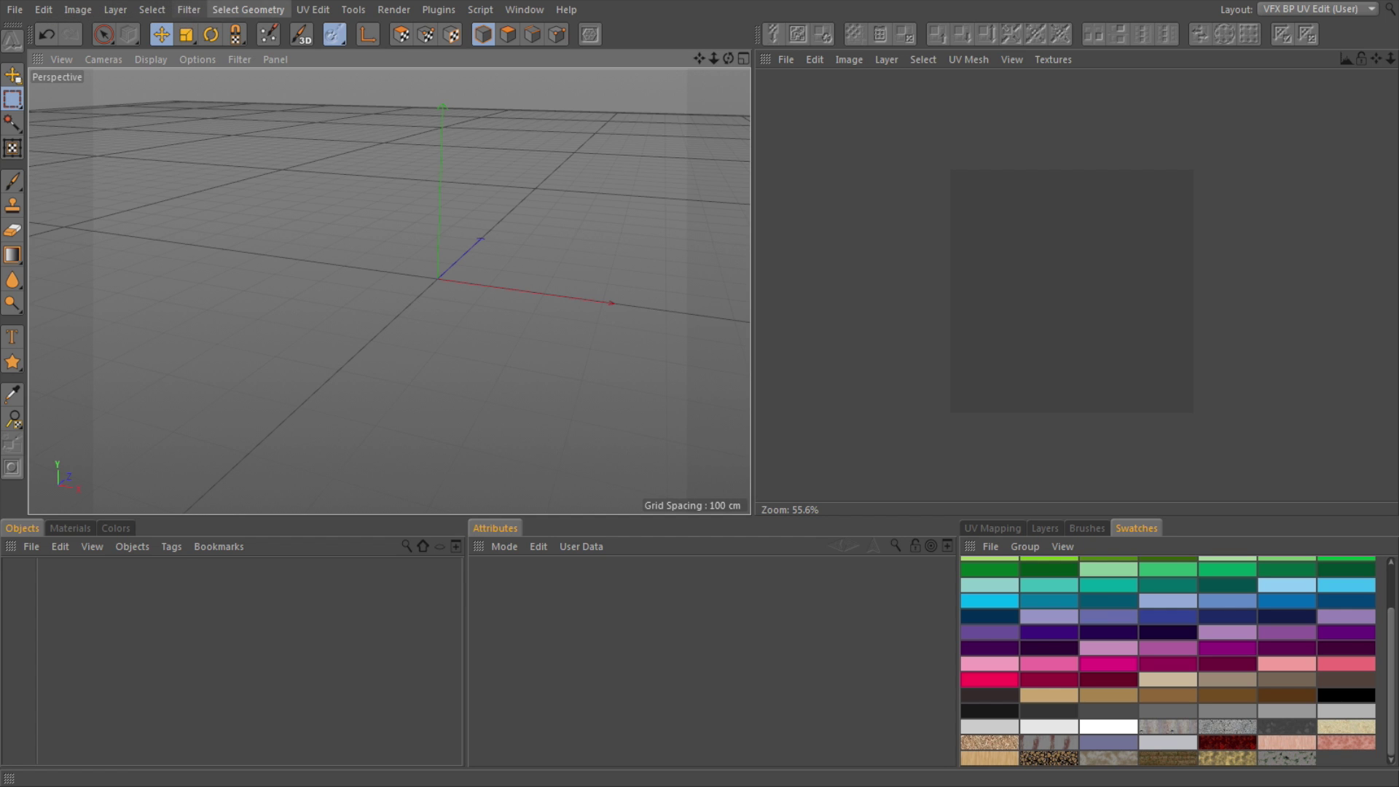
click(1374, 9)
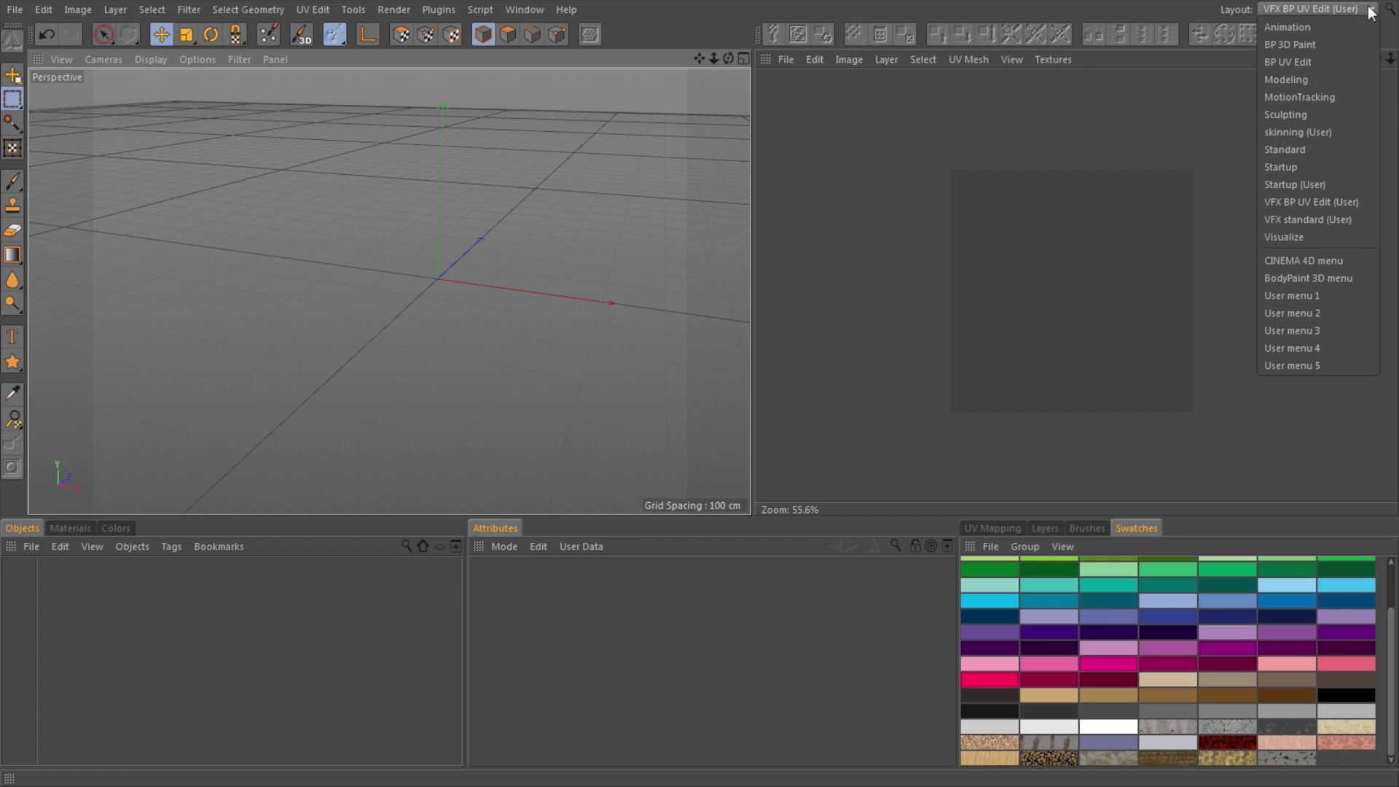
click(1306, 219)
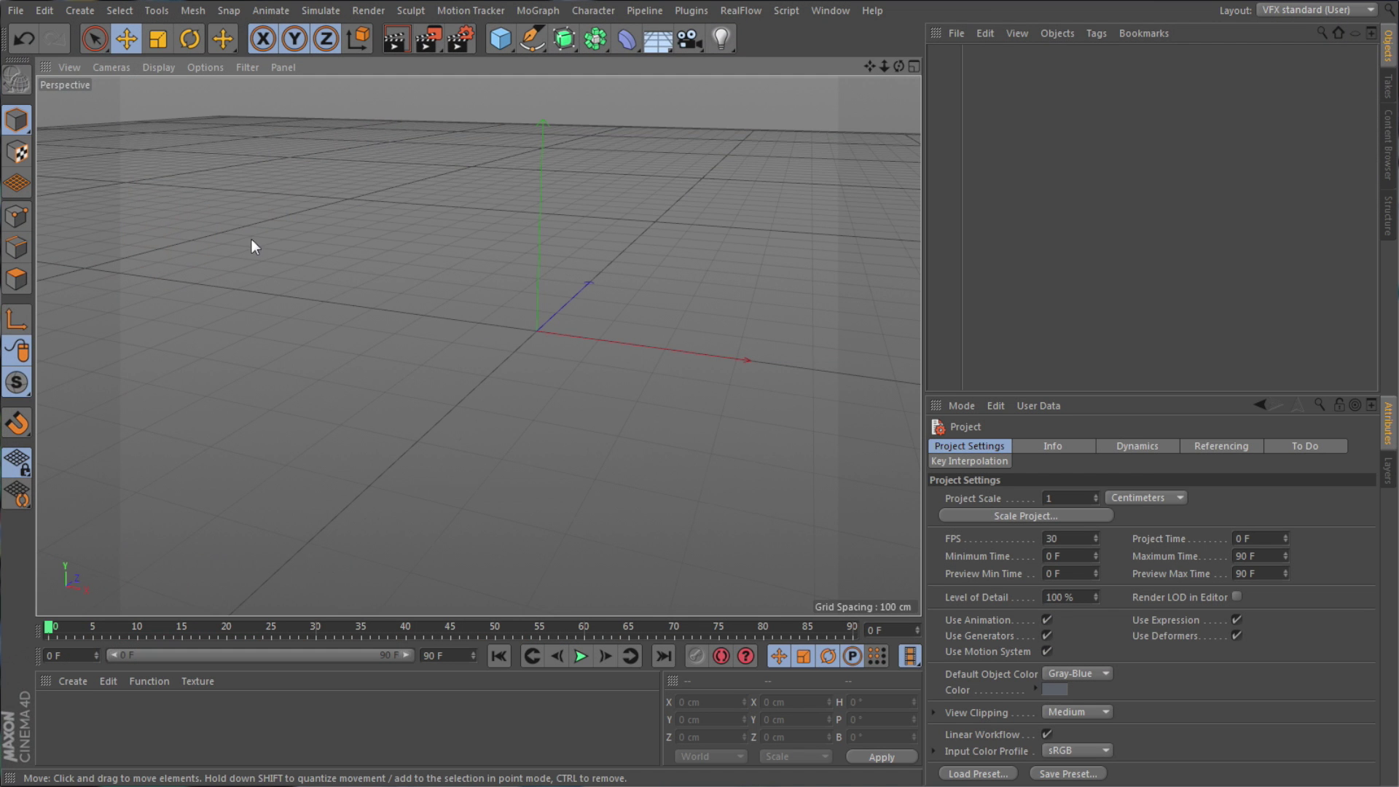
- Add a Sphere primitive to the scene and set the perspective view's display to Gouraud Shading (Lines)
click(503, 40)
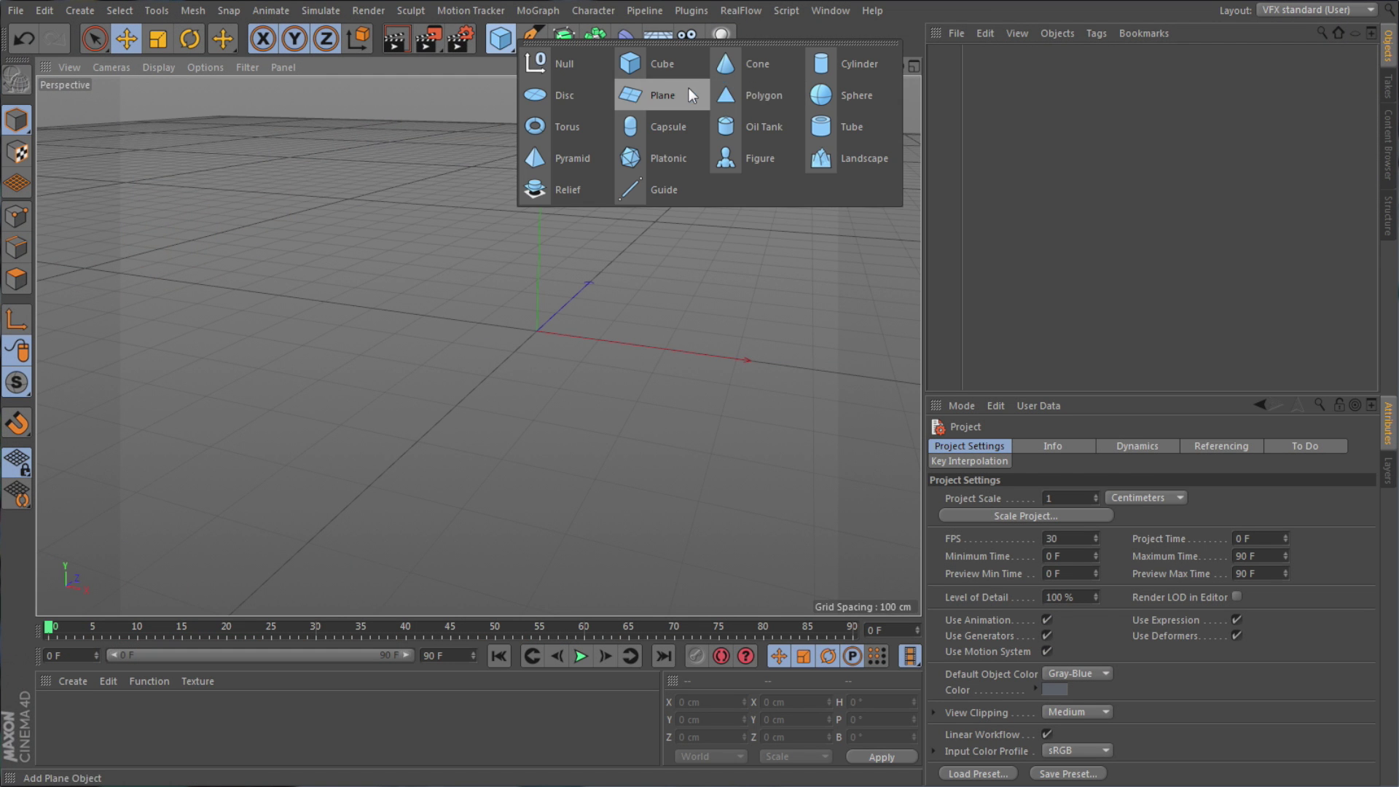
click(846, 97)
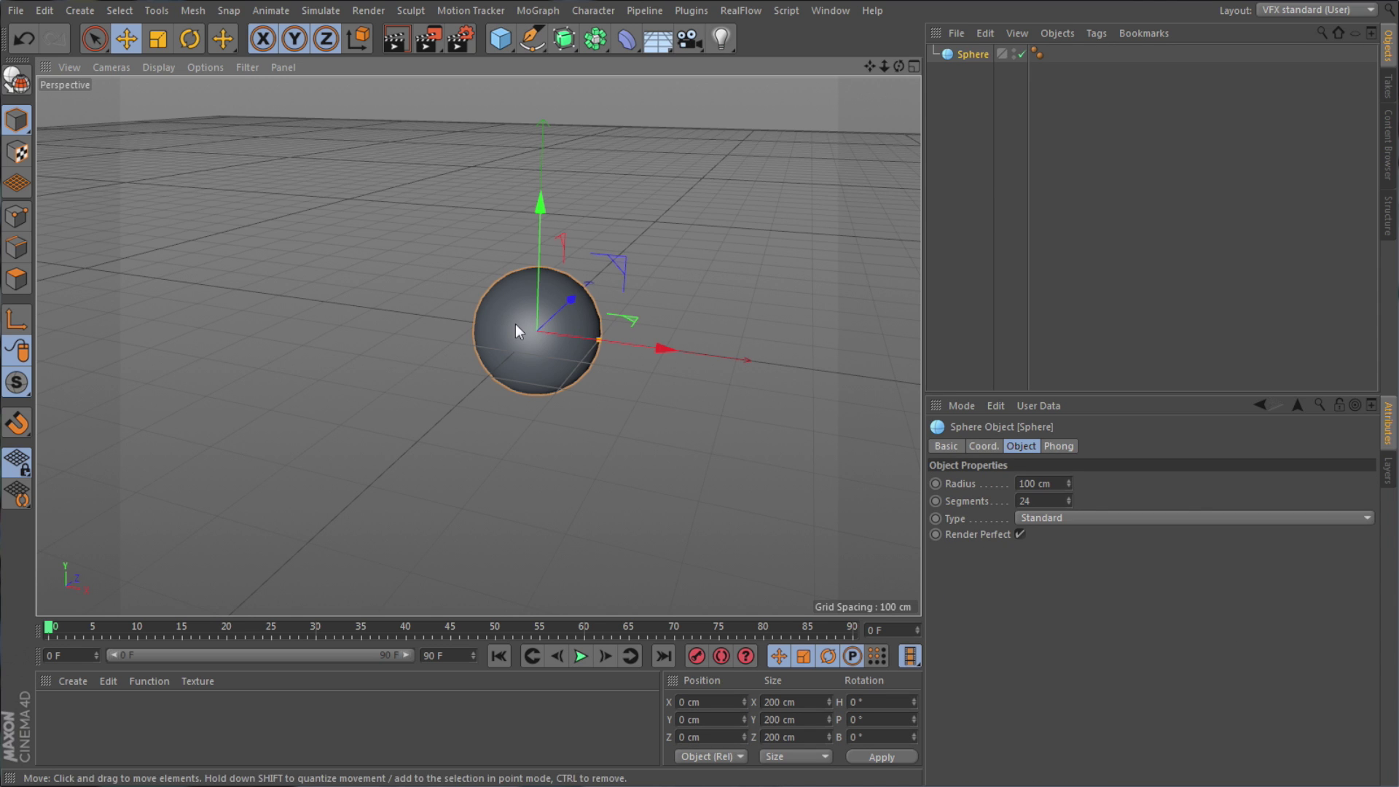
click(156, 67)
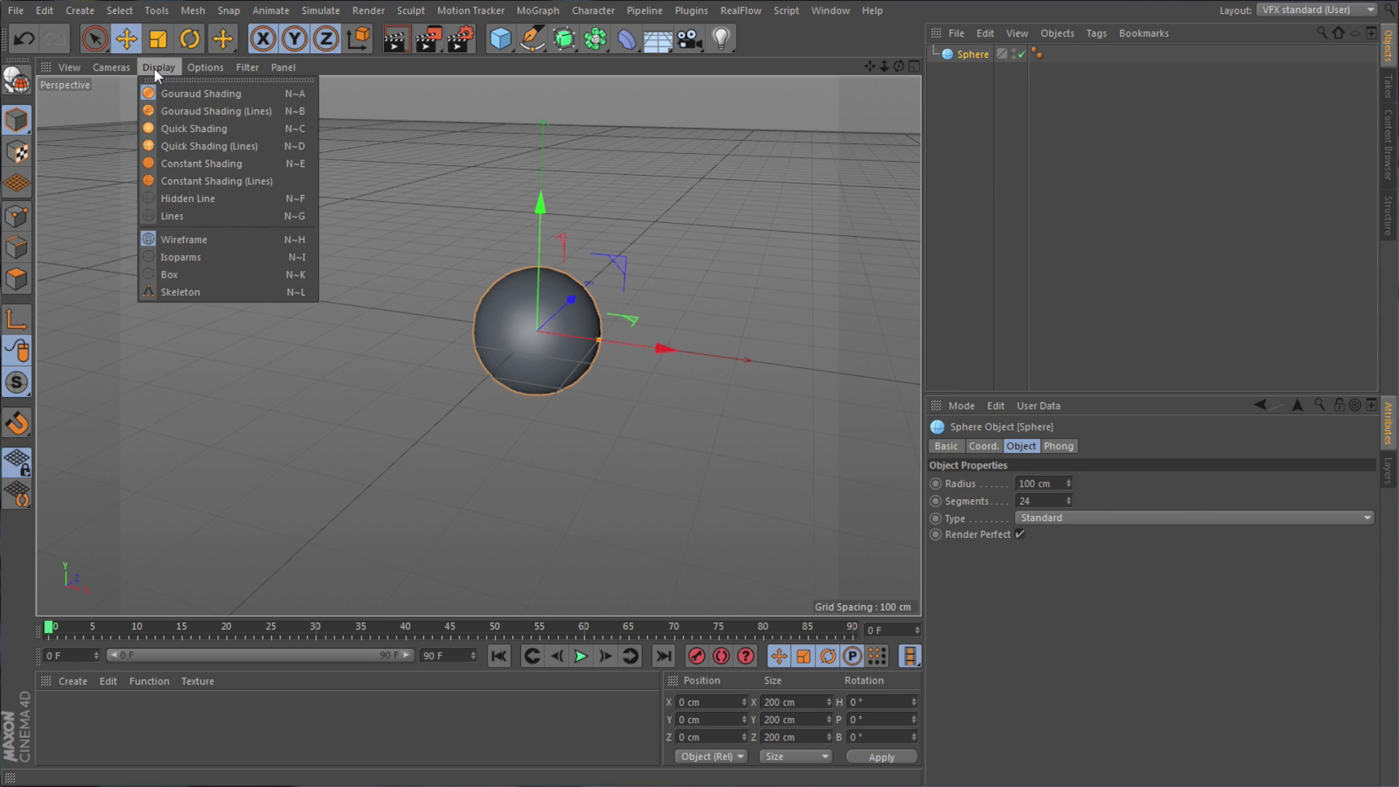
click(173, 111)
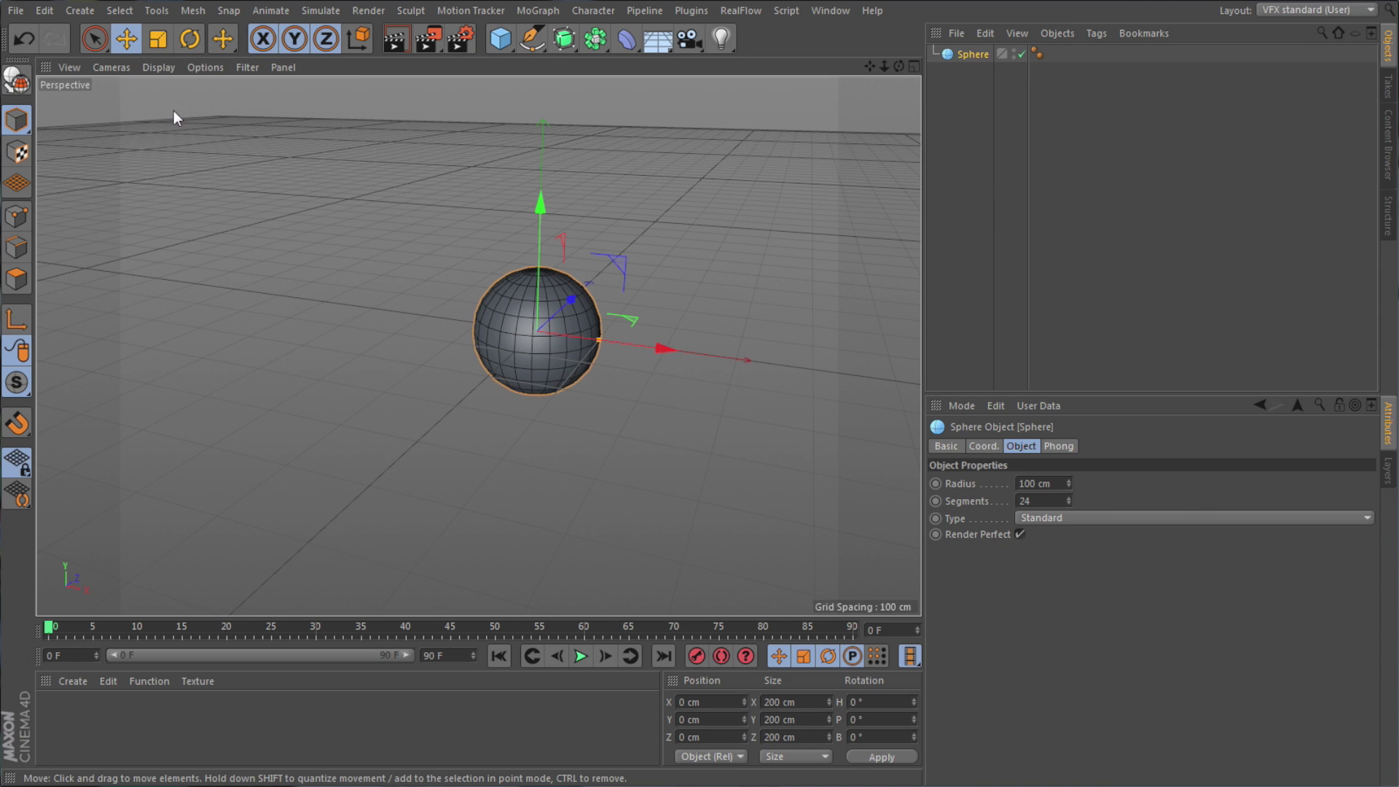
- Set the sphere's type to Hexahedron and inspect its mesh from a higher angle
click(1040, 516)
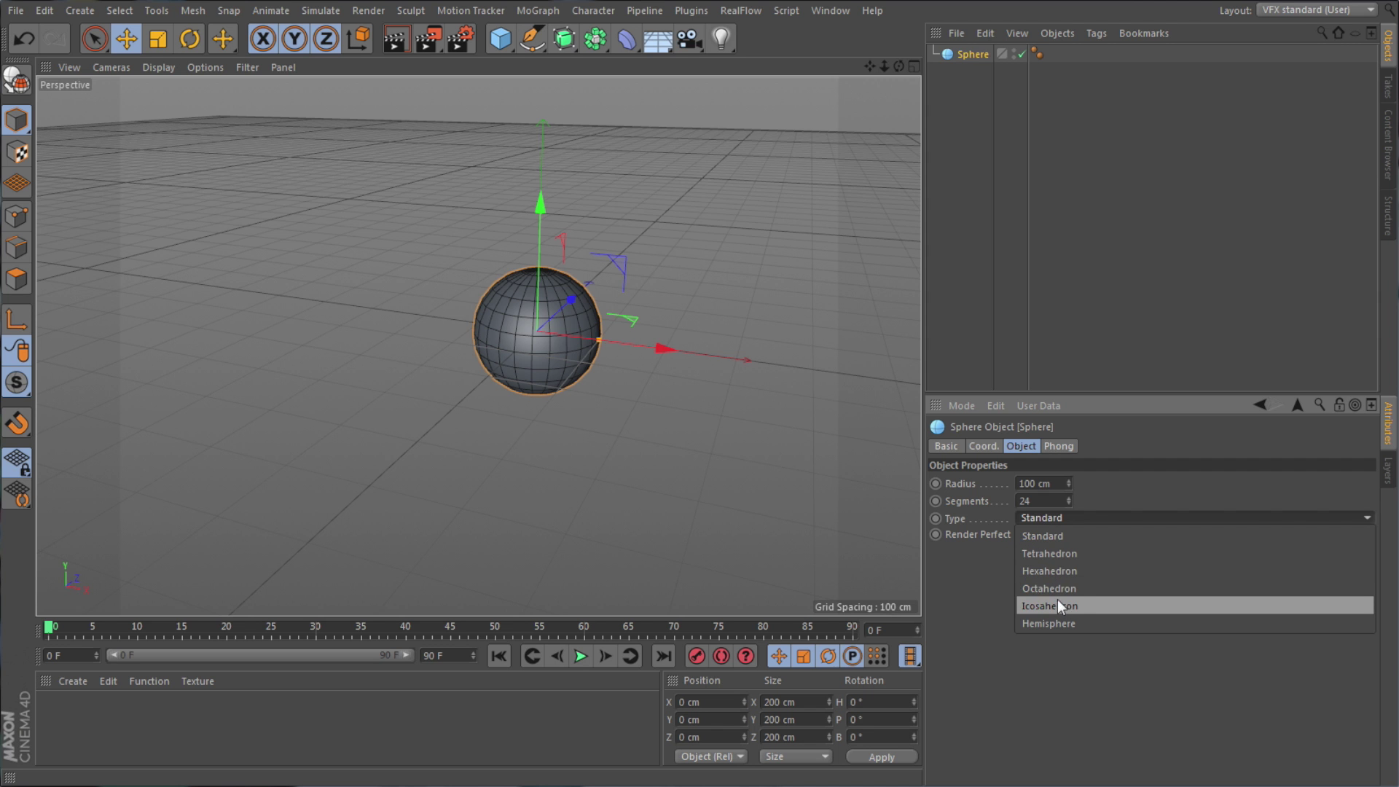
click(1060, 576)
click(1060, 576)
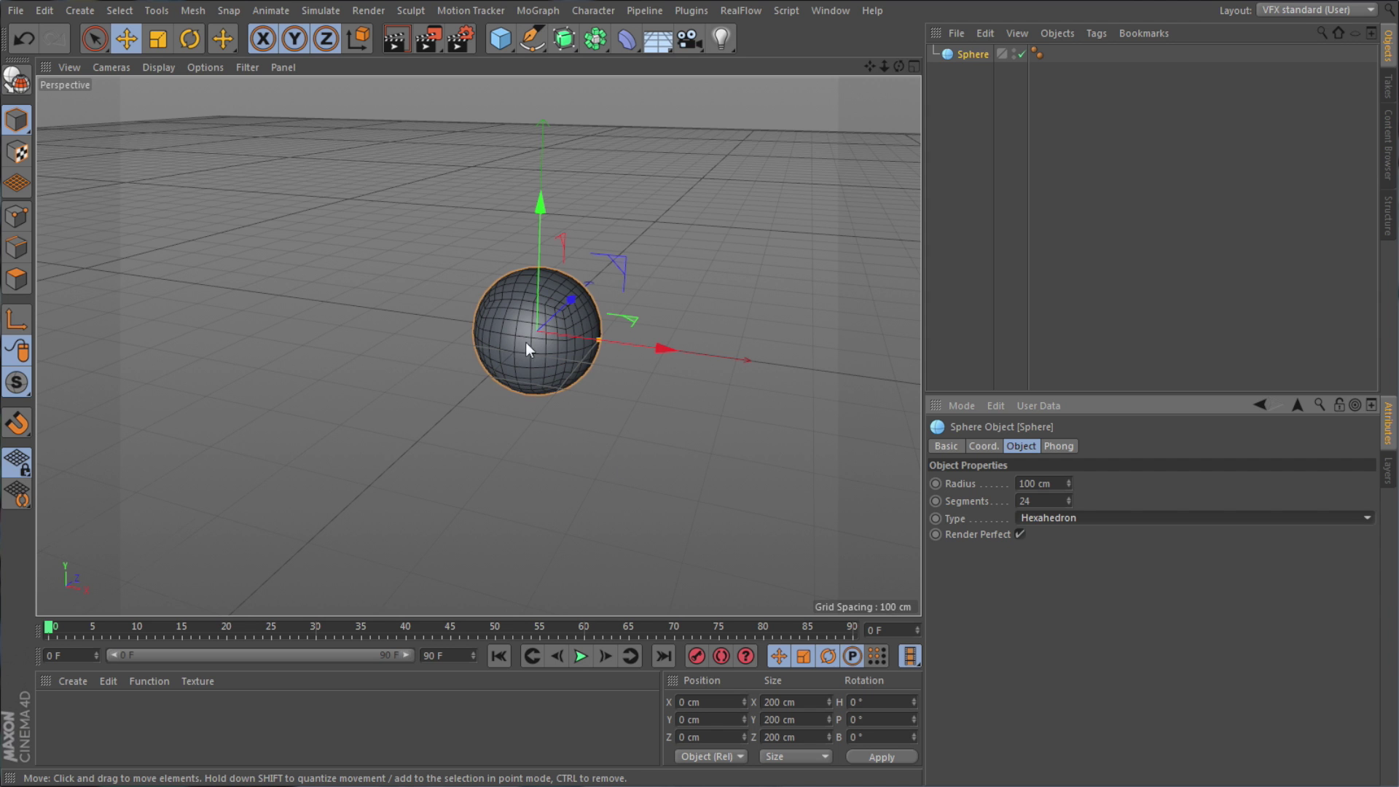
mouse_move(526, 343)
alt+mouse_down()
mouse_move(505, 357)
mouse_move(540, 435)
mouse_move(589, 395)
mouse_move(484, 416)
mouse_move(497, 400)
alt+mouse_up()
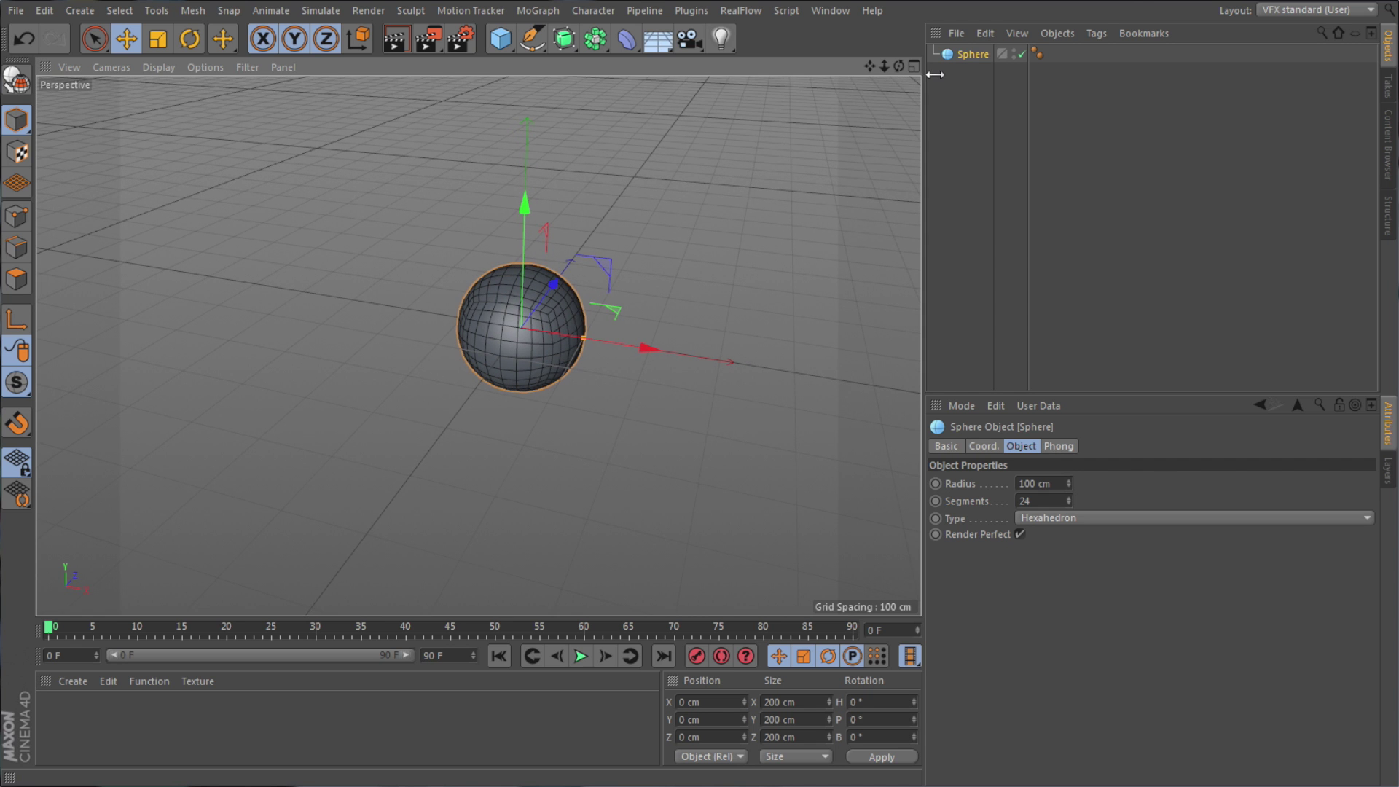
- Switch the interface layout back to VFX BP UV Edit (User)
click(1370, 10)
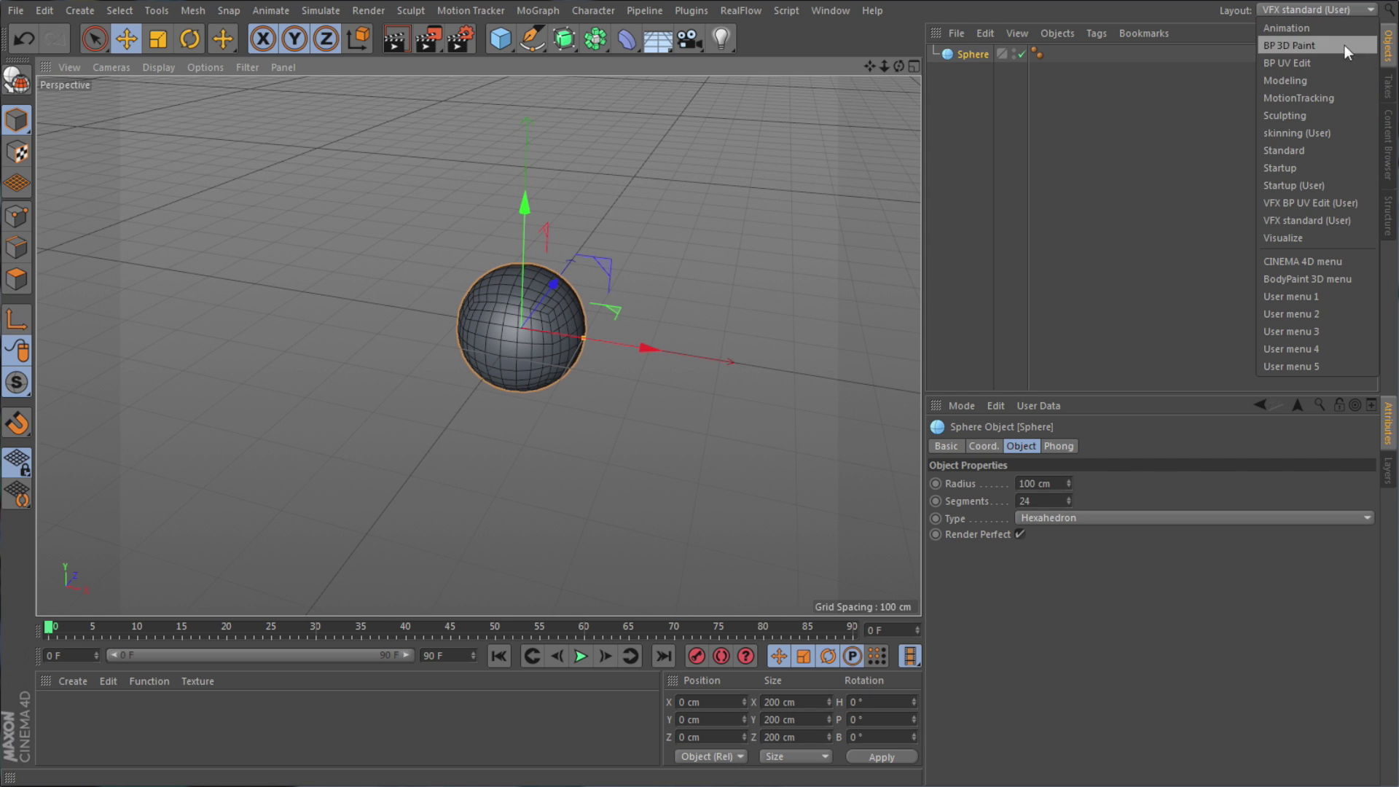
click(1336, 203)
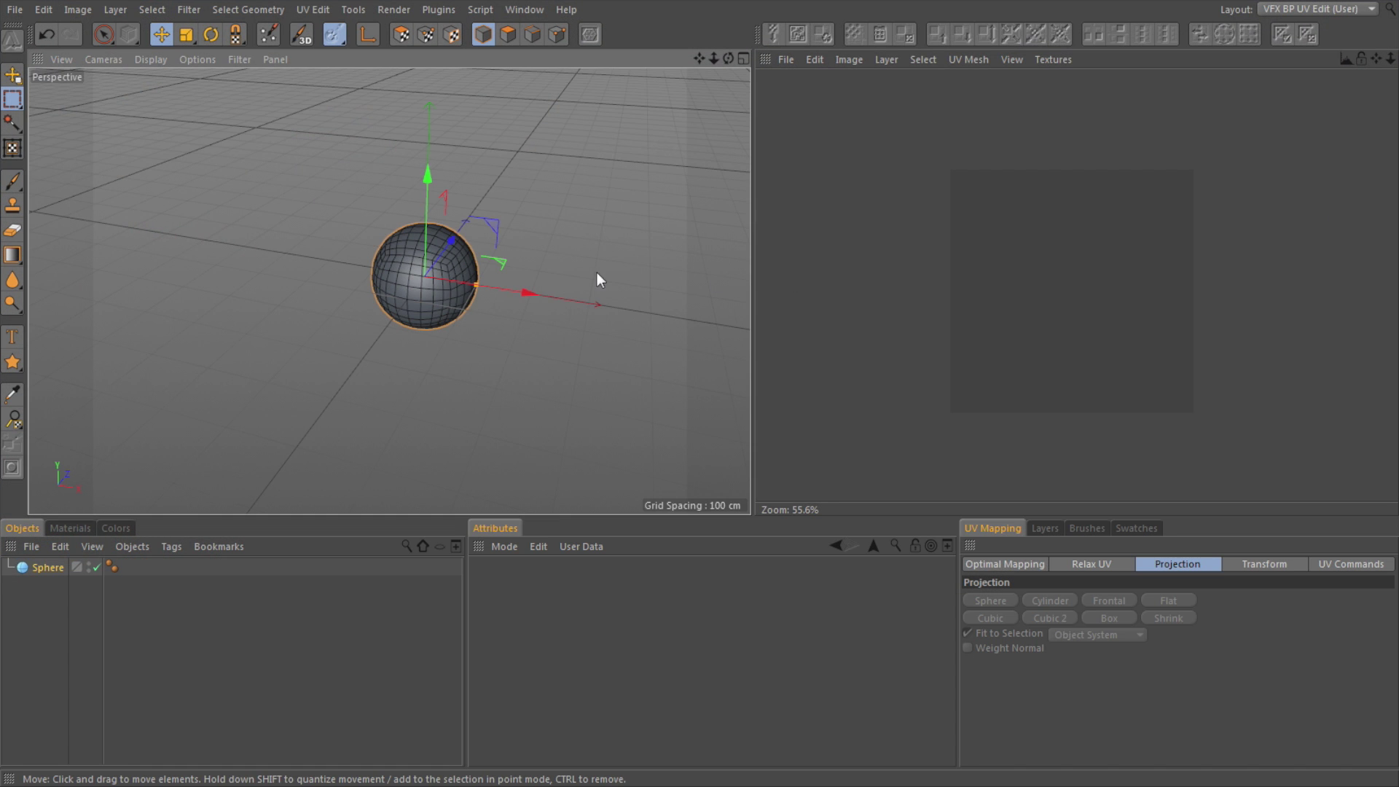
- Set the sphere's radius to 141 cm with 19 segments, and convert it to an editable polygon object
click(46, 566)
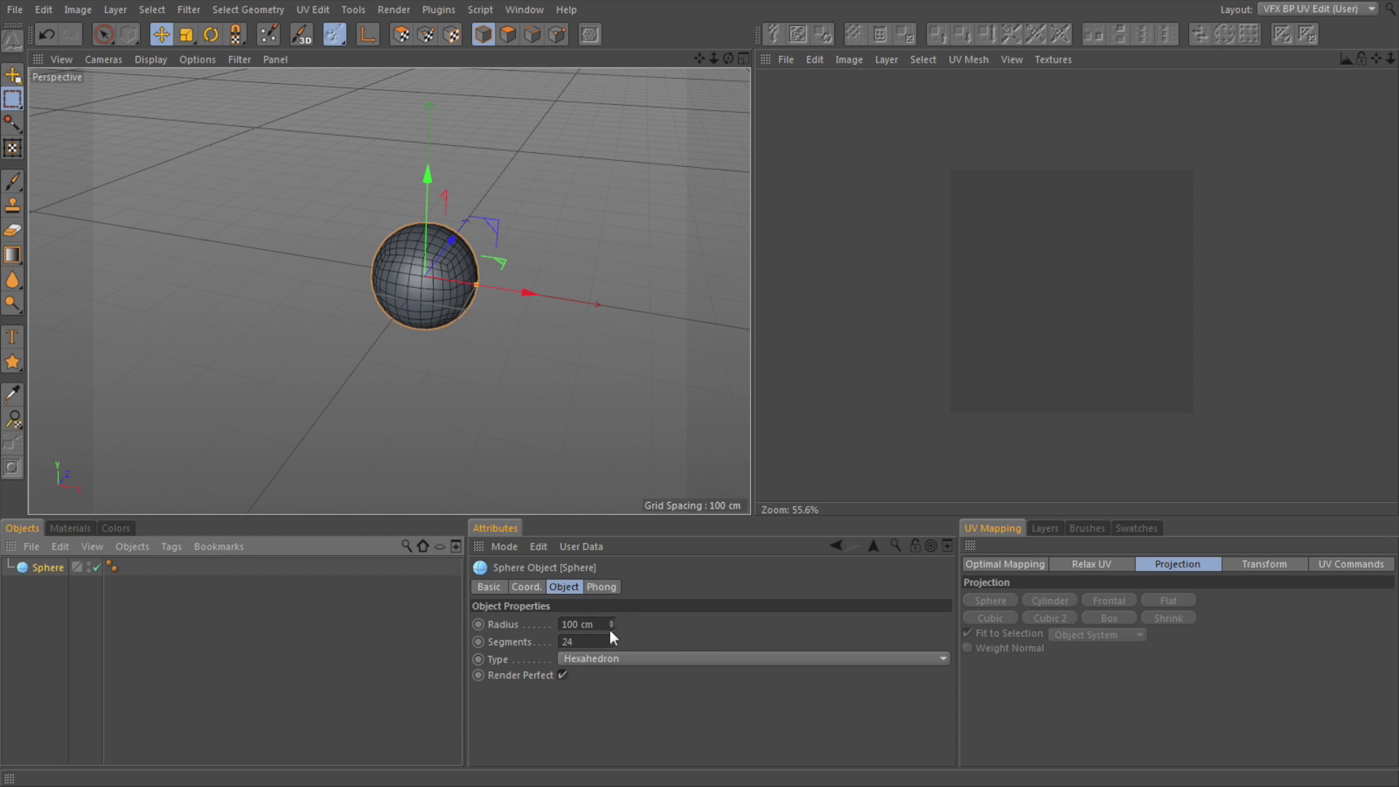
drag(610, 623, 610, 656)
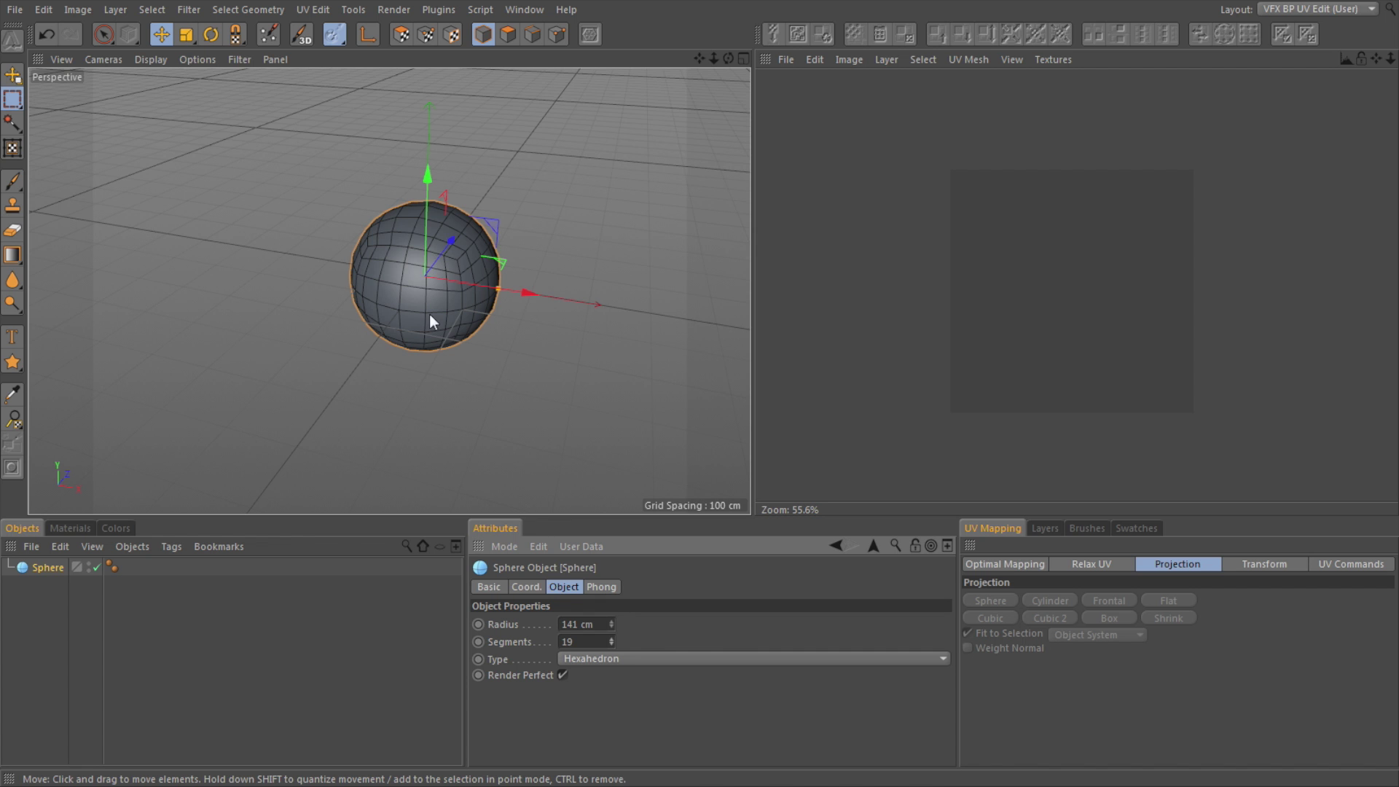
alt+middle_drag(436, 324, 451, 303)
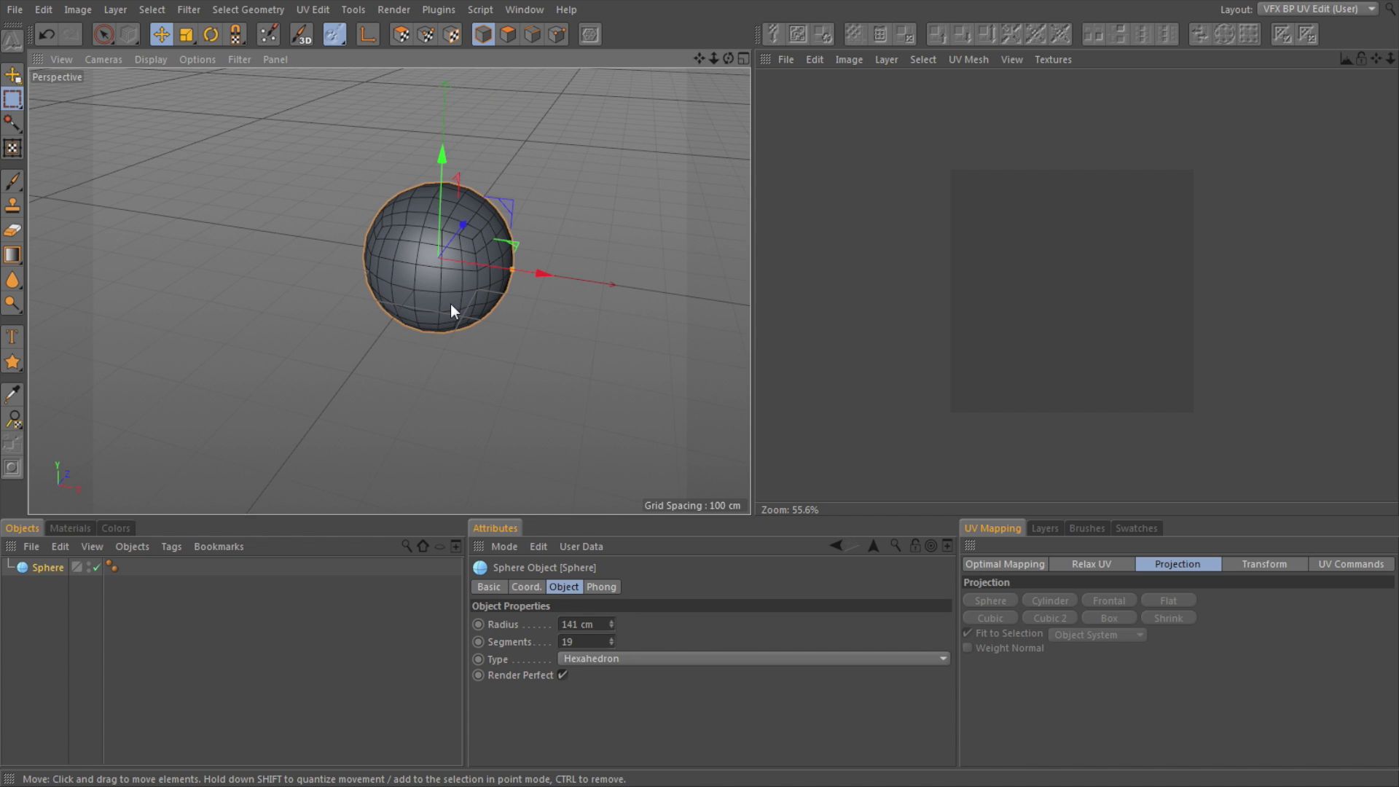
key(c)
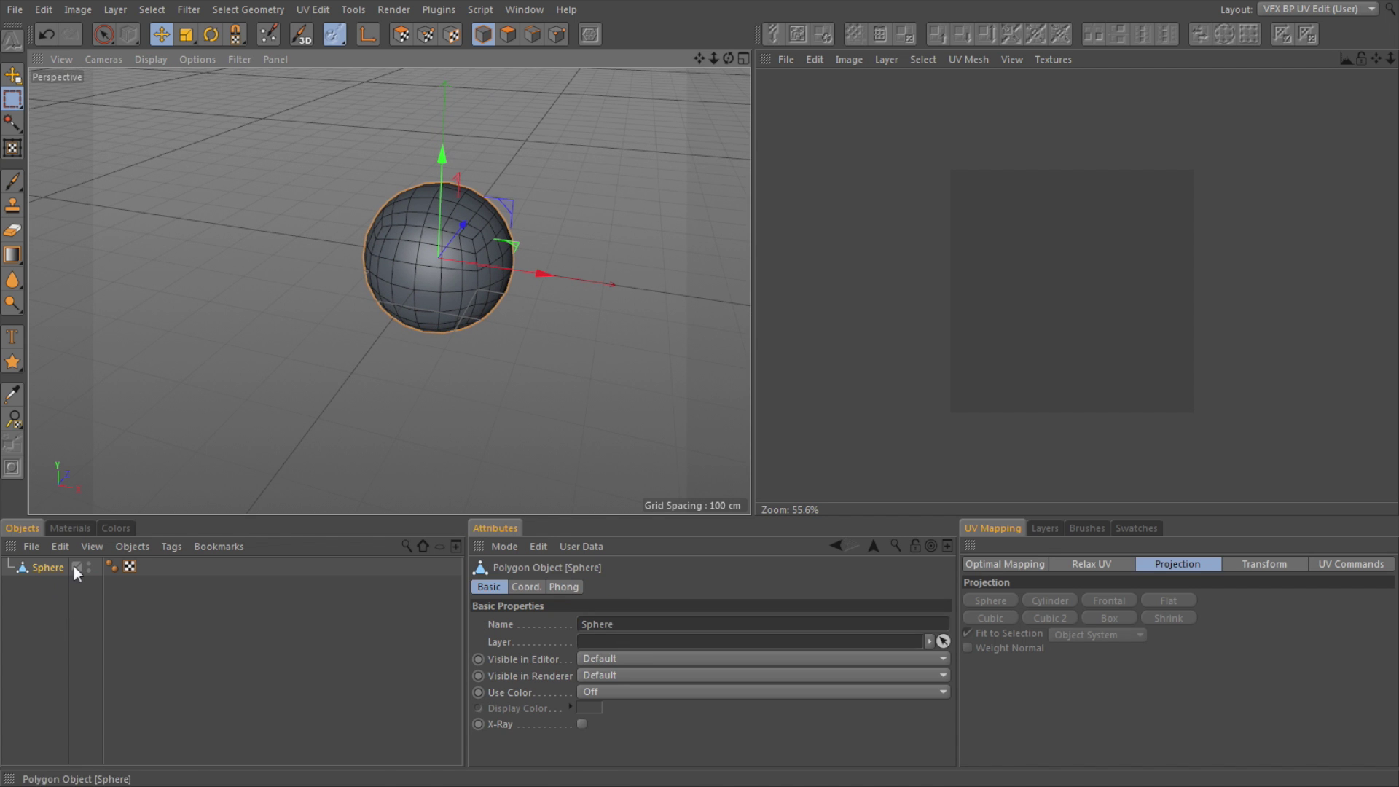
- Select the polygon sphere's UVW tag and display its unwrapped UV mesh in the texture view
scroll(492, 271, up, 3)
alt+middle_drag(492, 273, 474, 281)
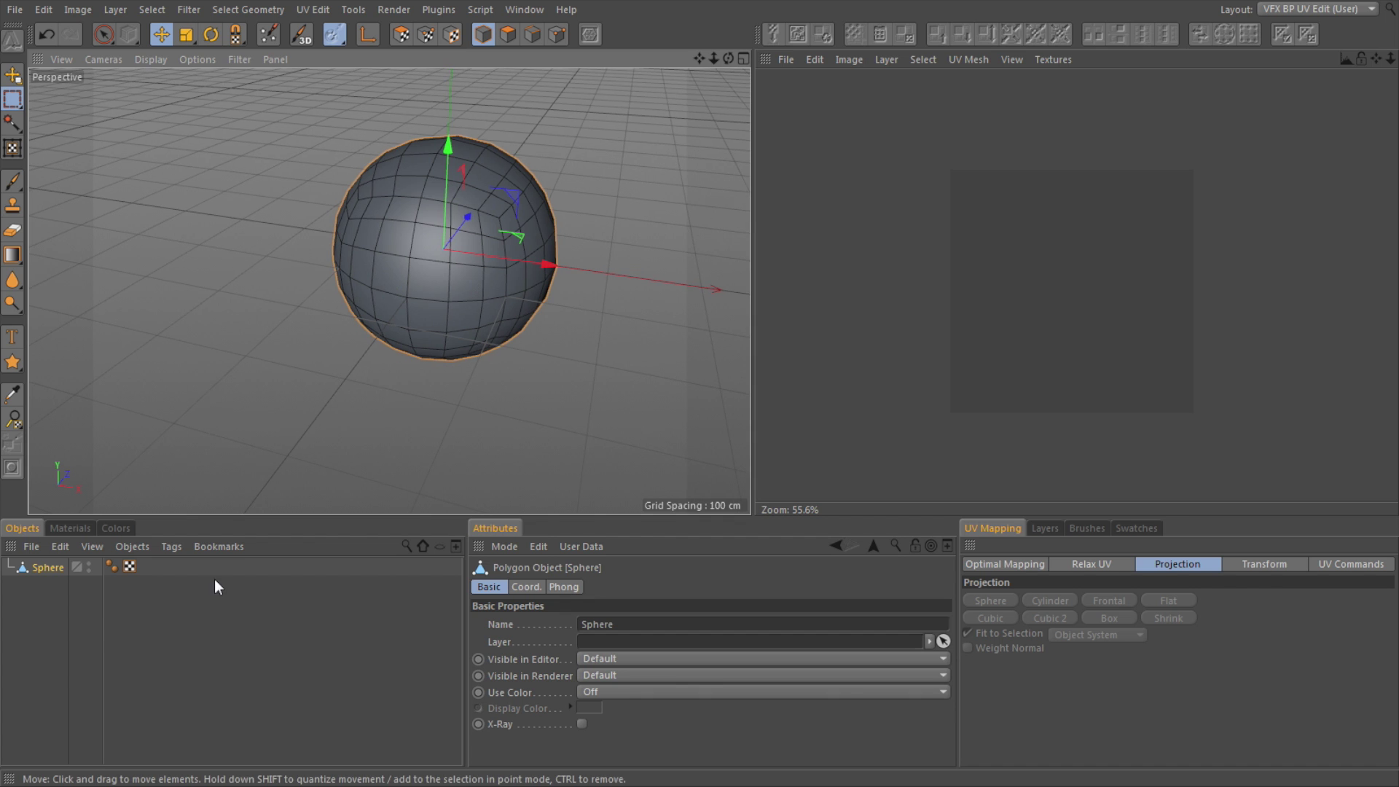
click(130, 567)
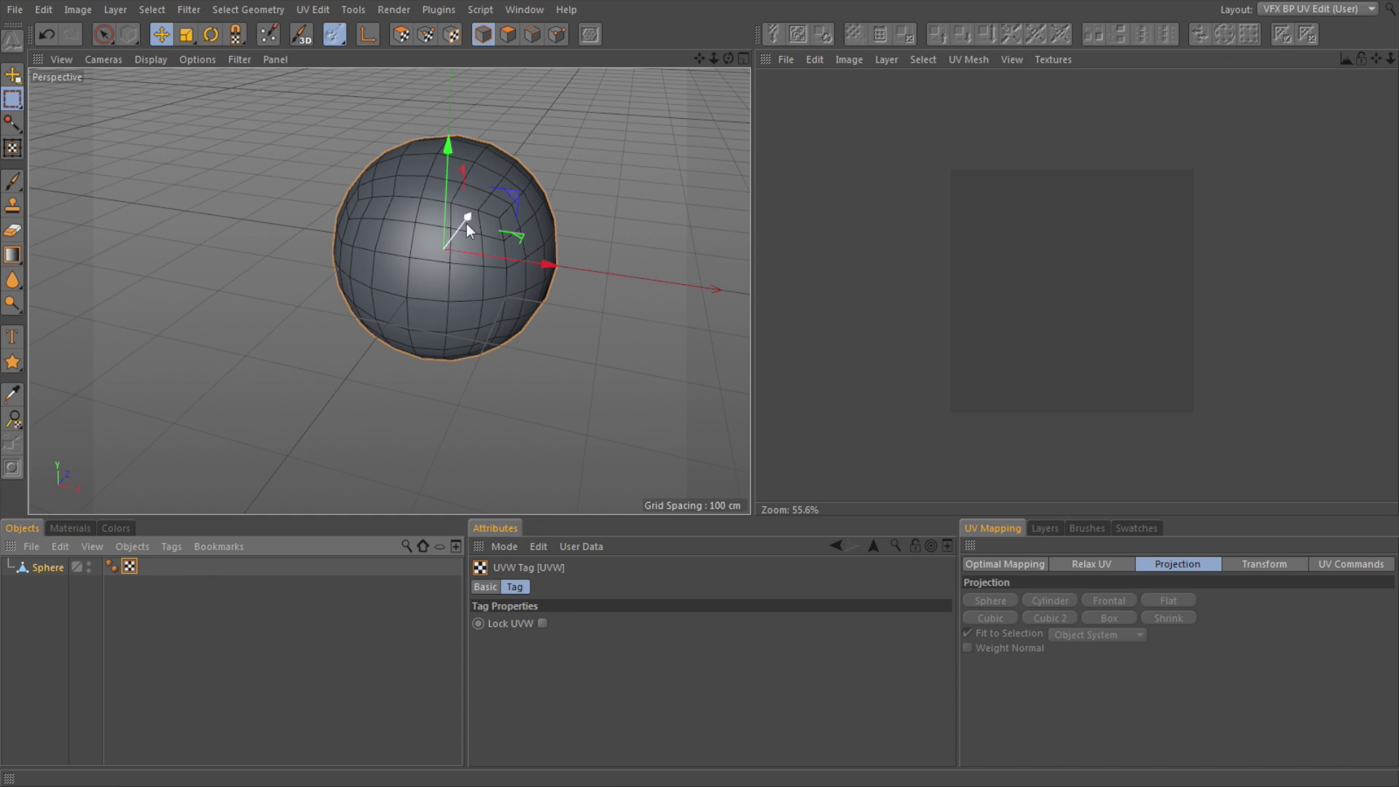
click(968, 61)
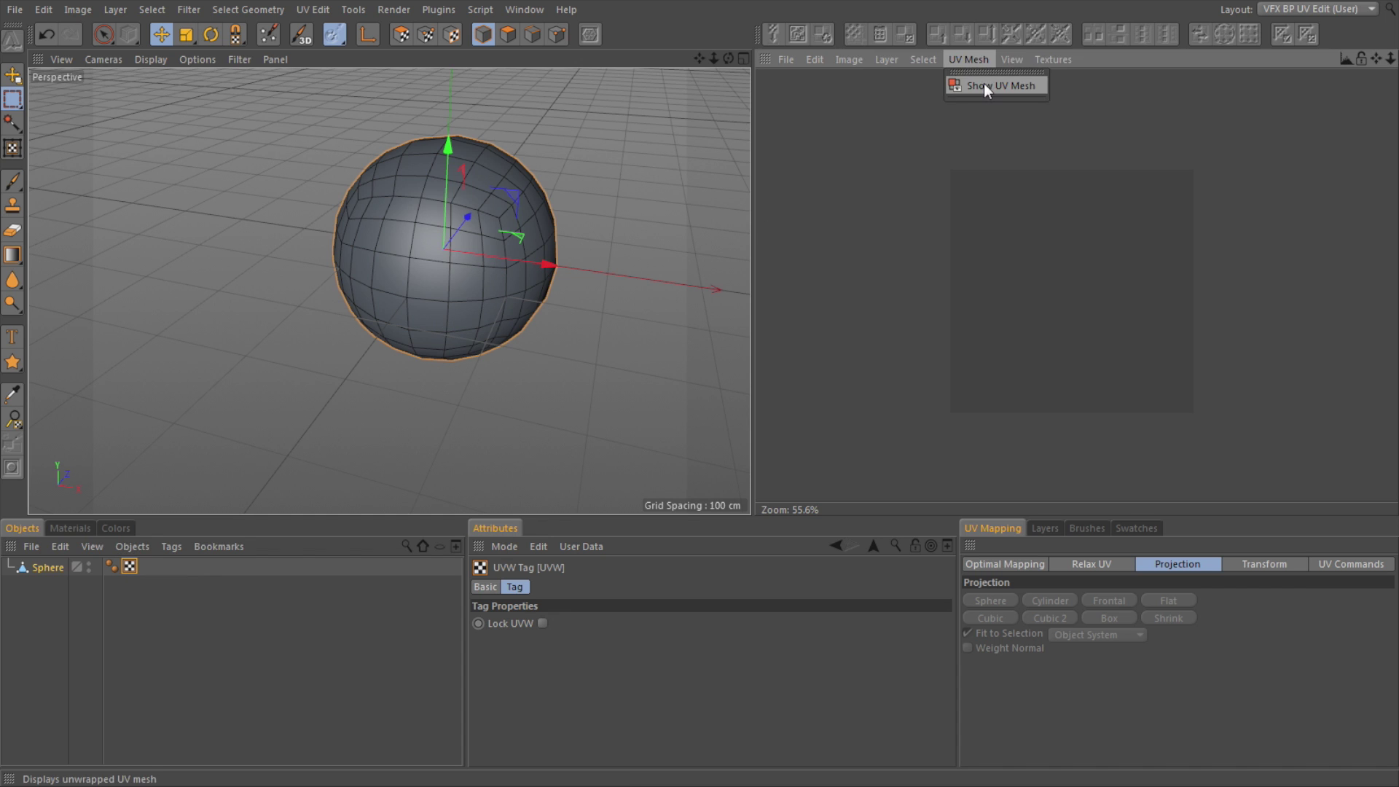
click(988, 84)
scroll(1077, 285, down, 3)
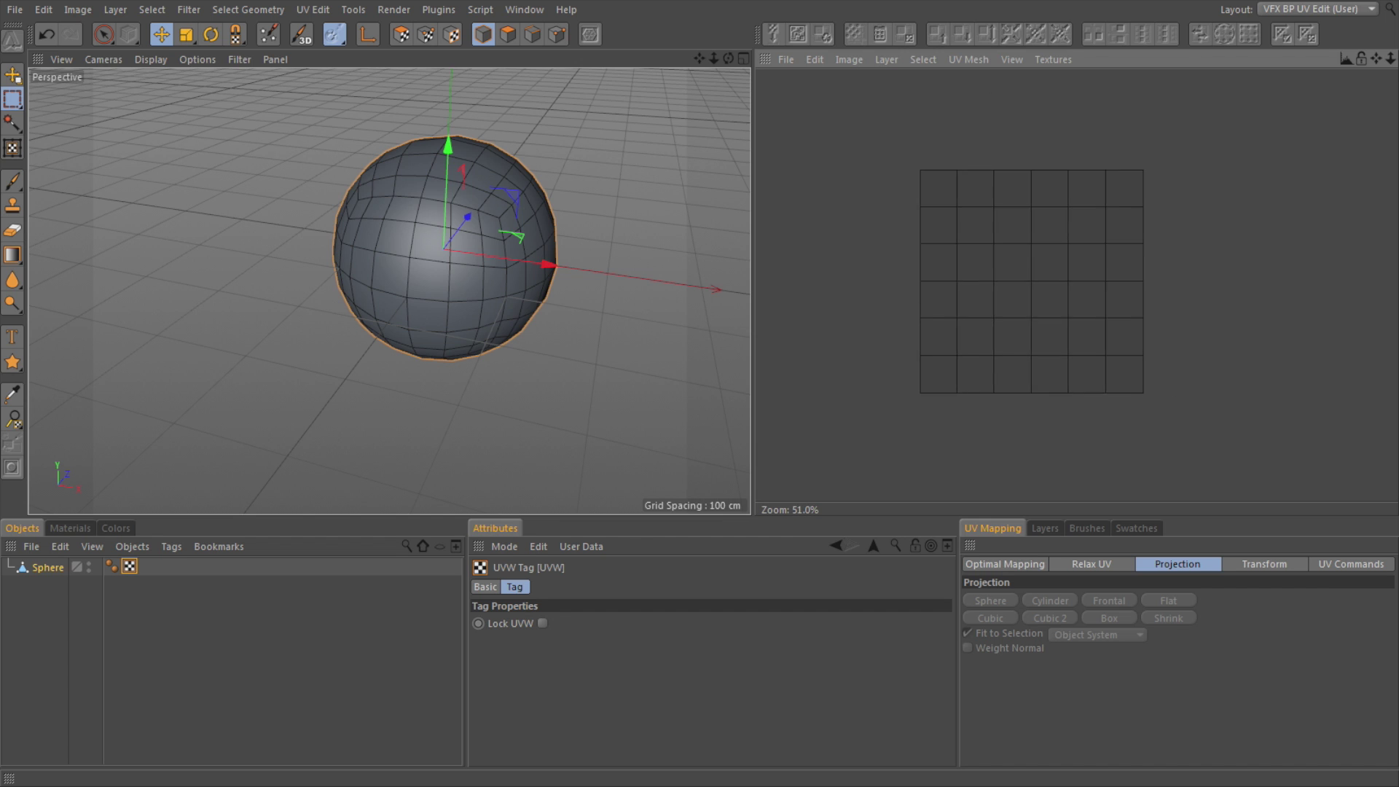
scroll(1078, 285, up, 2)
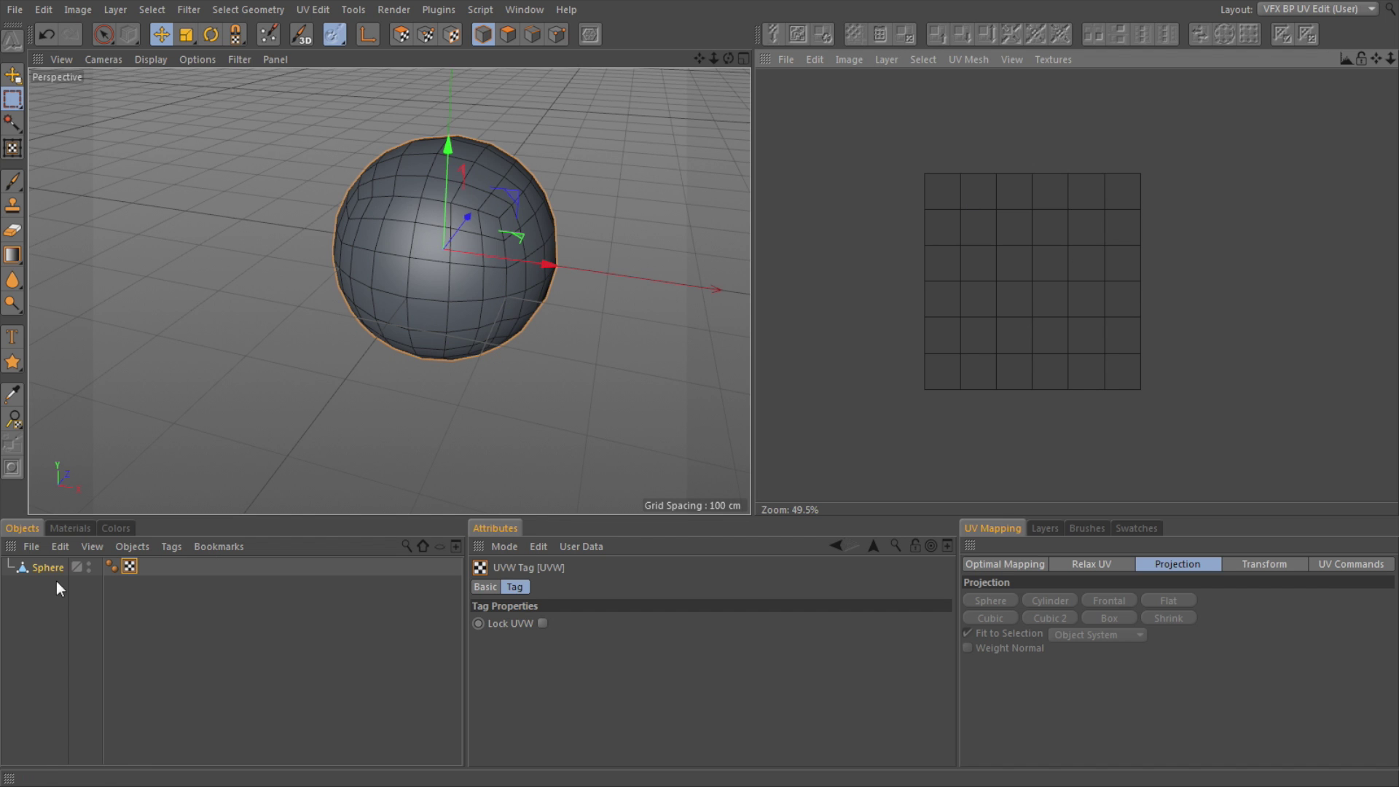
- Undo the sphere's conversion to a polygon object and duplicate the parametric sphere twice
click(45, 34)
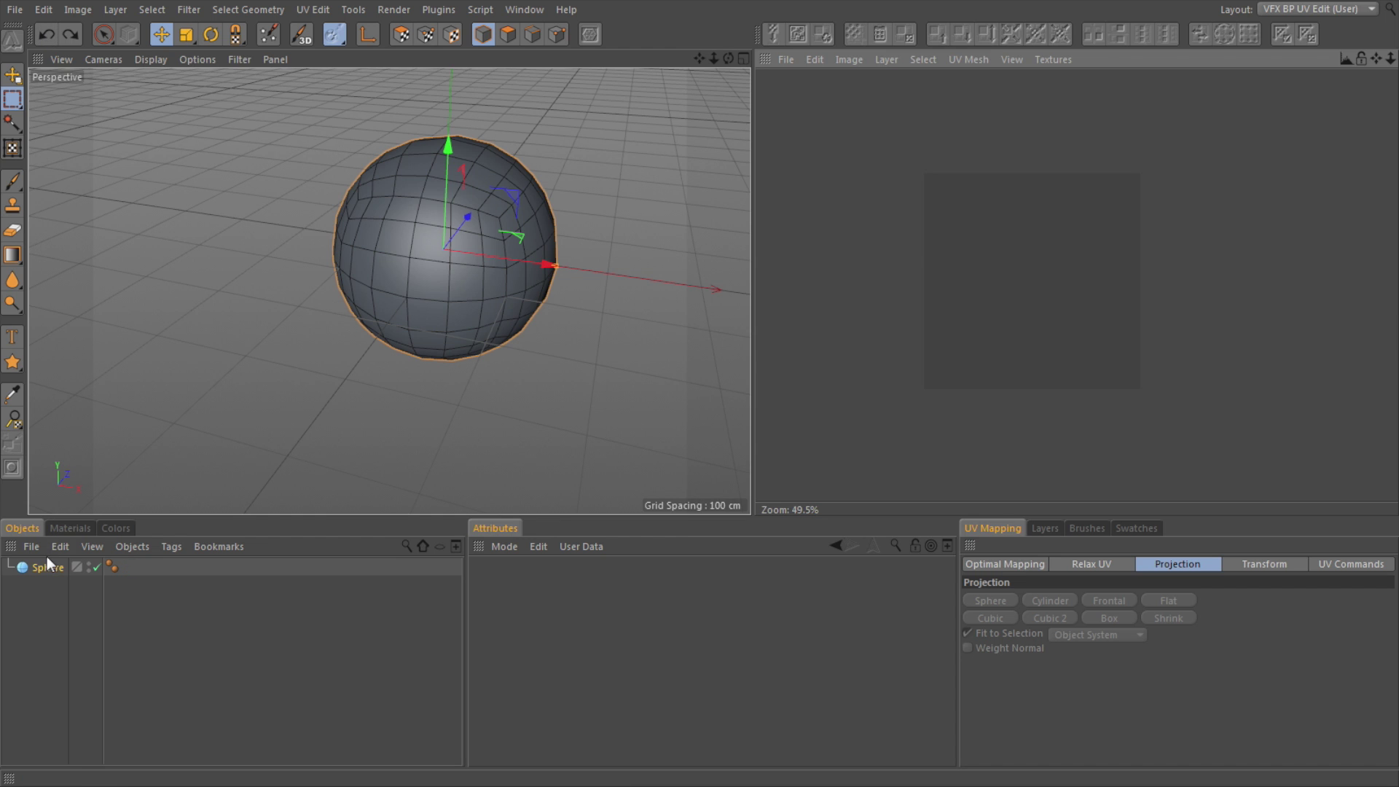
ctrl+drag(47, 567, 47, 599)
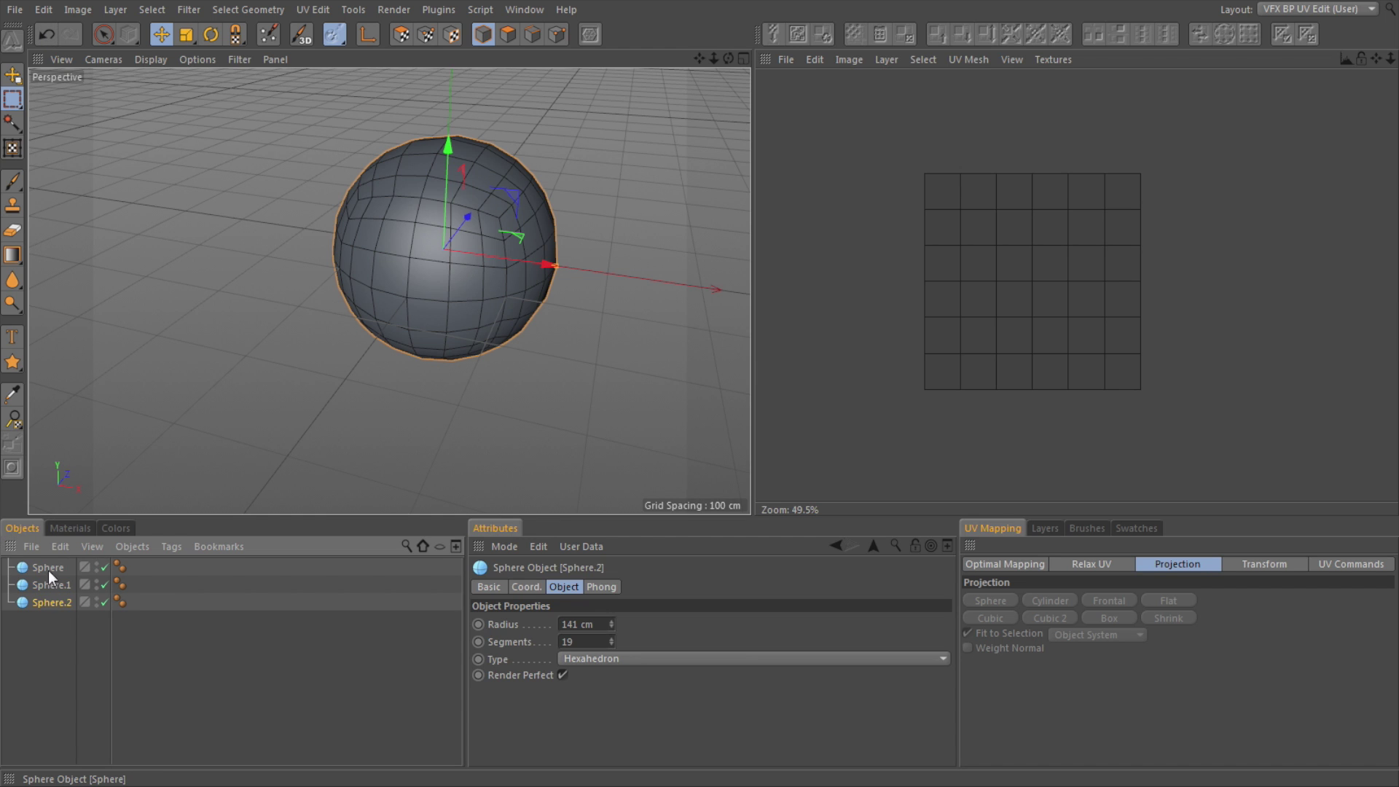
click(49, 568)
- Set the type of Sphere.1 to Standard and of Sphere.2 to Hemisphere
click(46, 584)
click(599, 660)
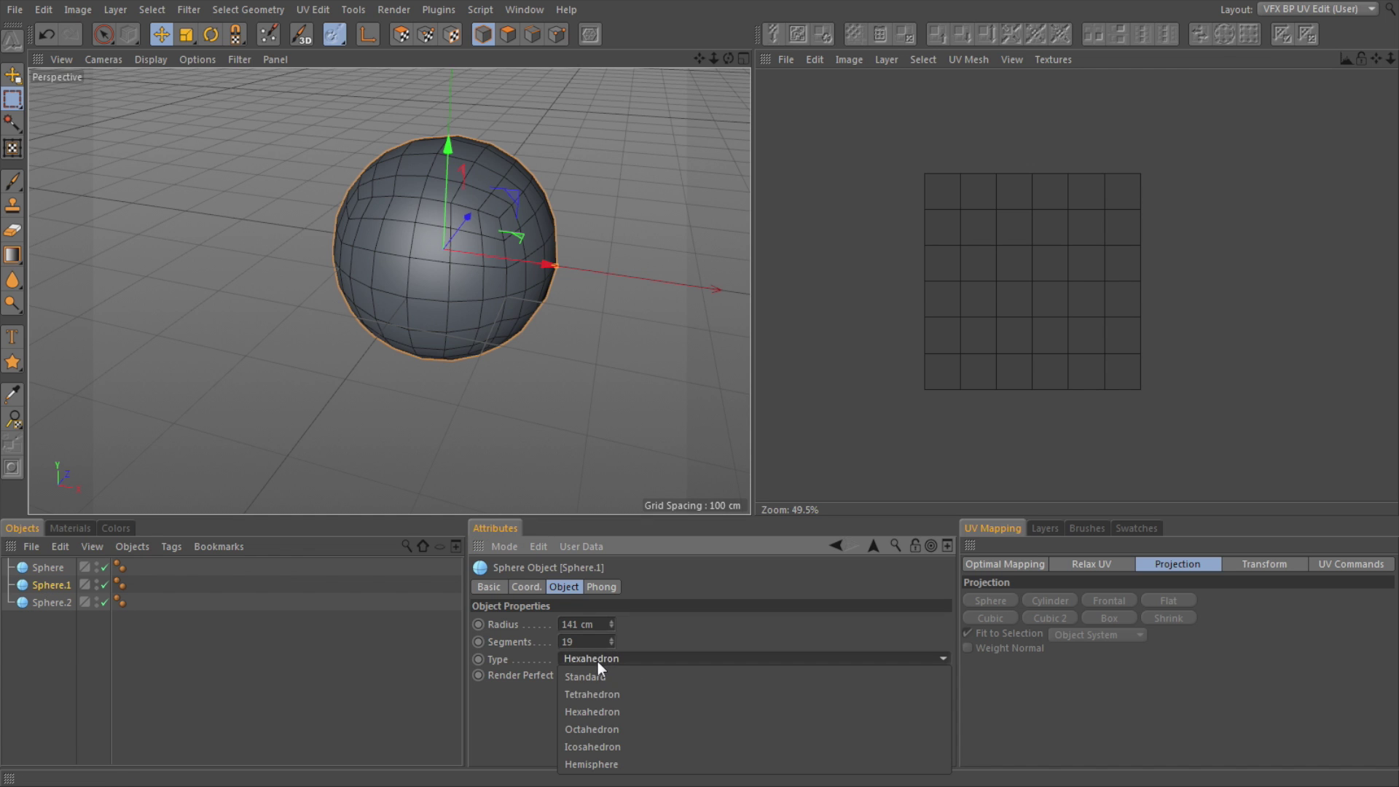
click(605, 676)
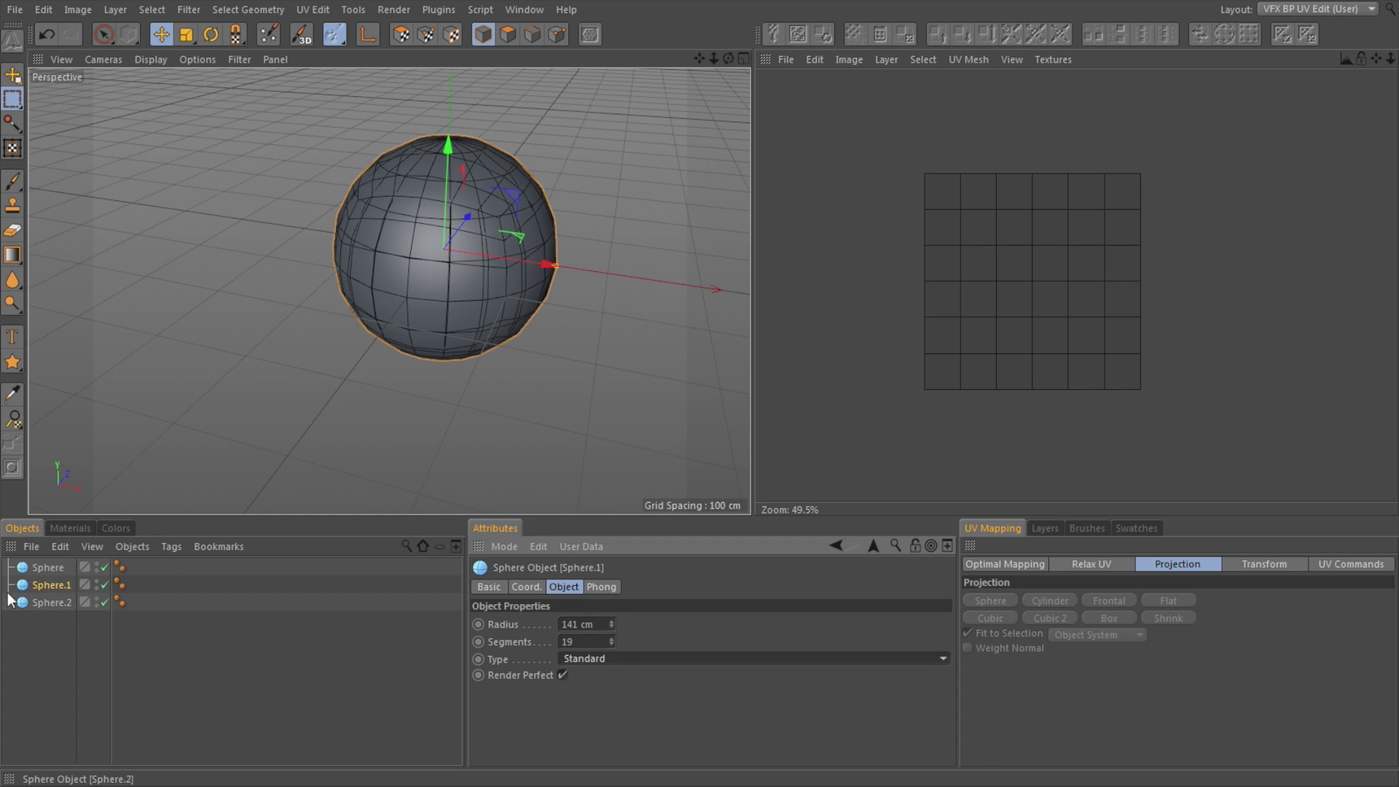
click(51, 603)
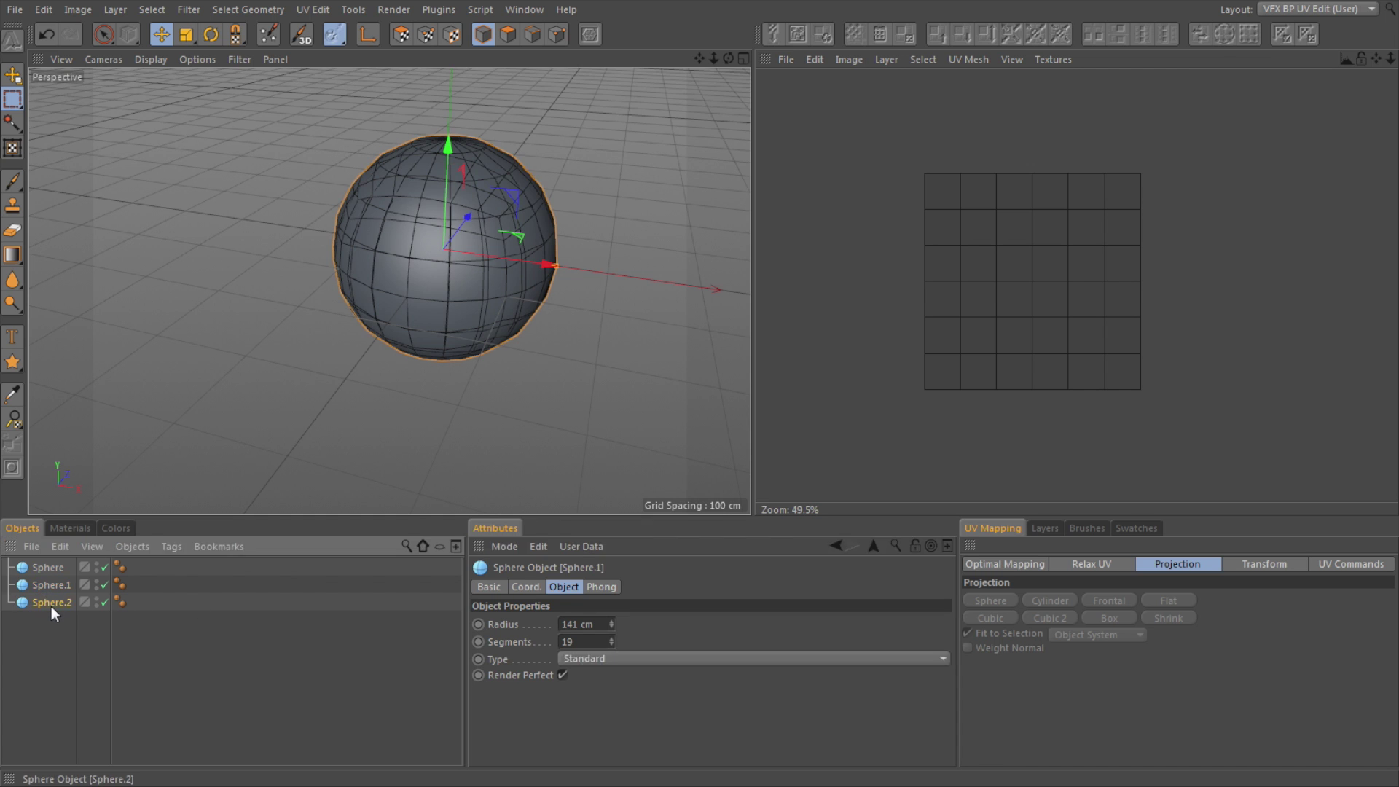
click(615, 657)
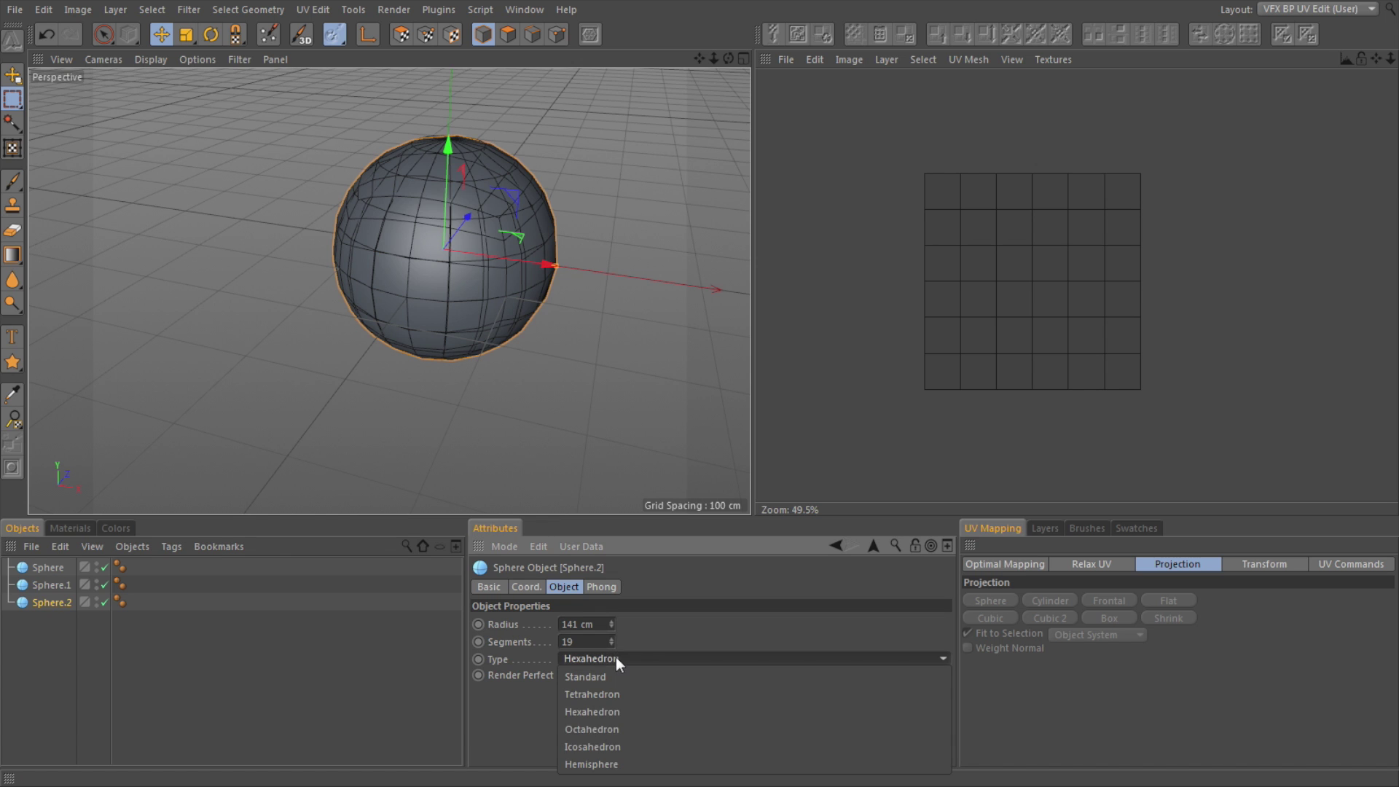
click(606, 767)
- Disable the Standard and Hemisphere spheres, and convert the Hexahedron sphere to an editable polygon object
click(104, 585)
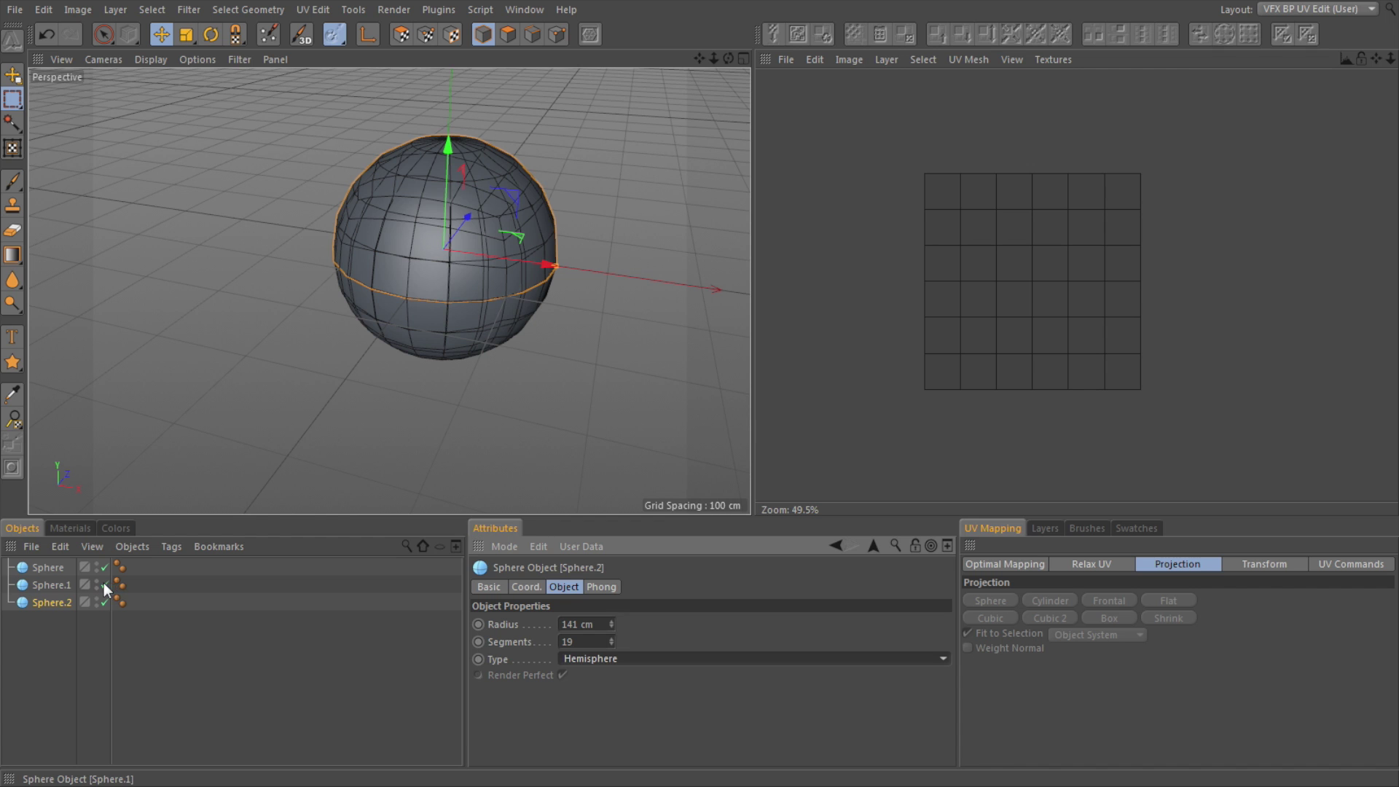
click(104, 602)
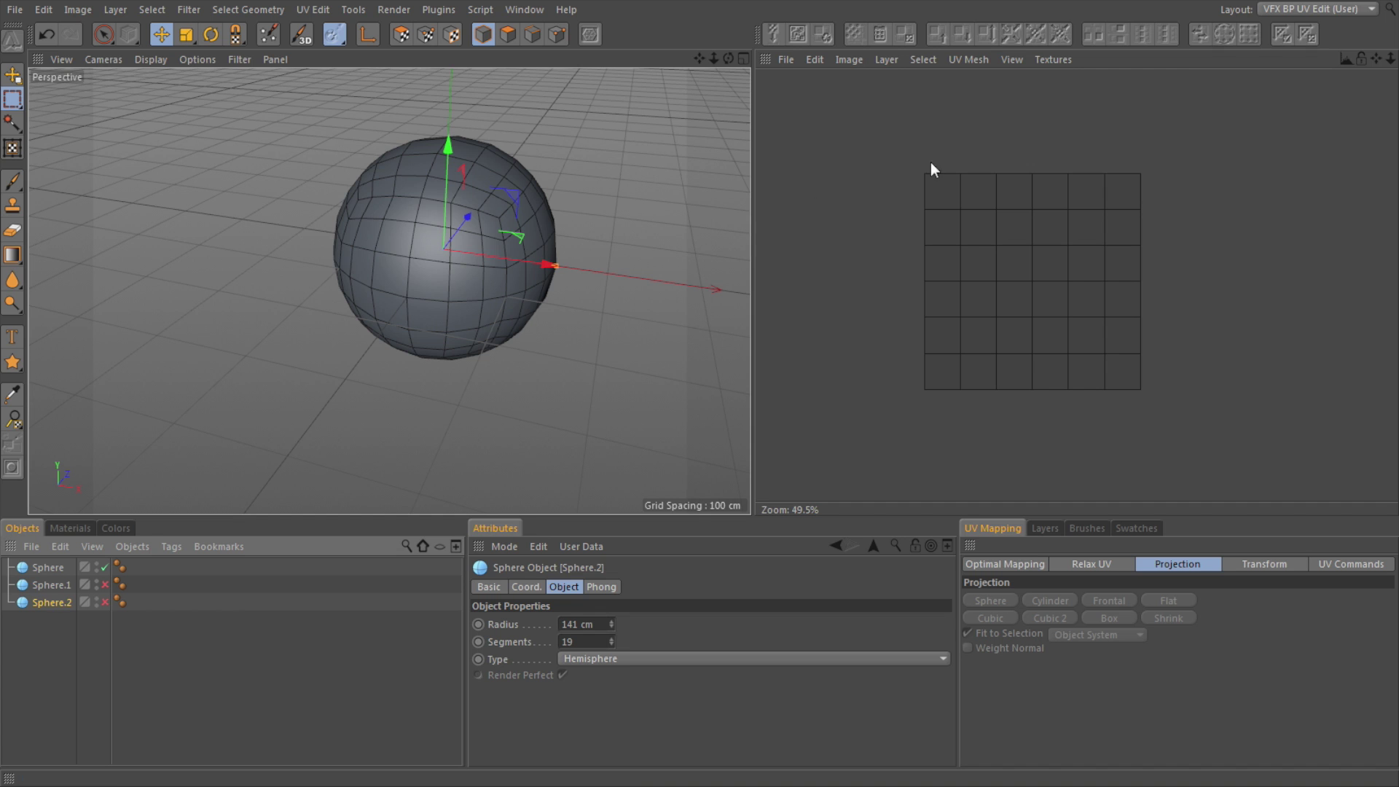
click(46, 567)
key(c)
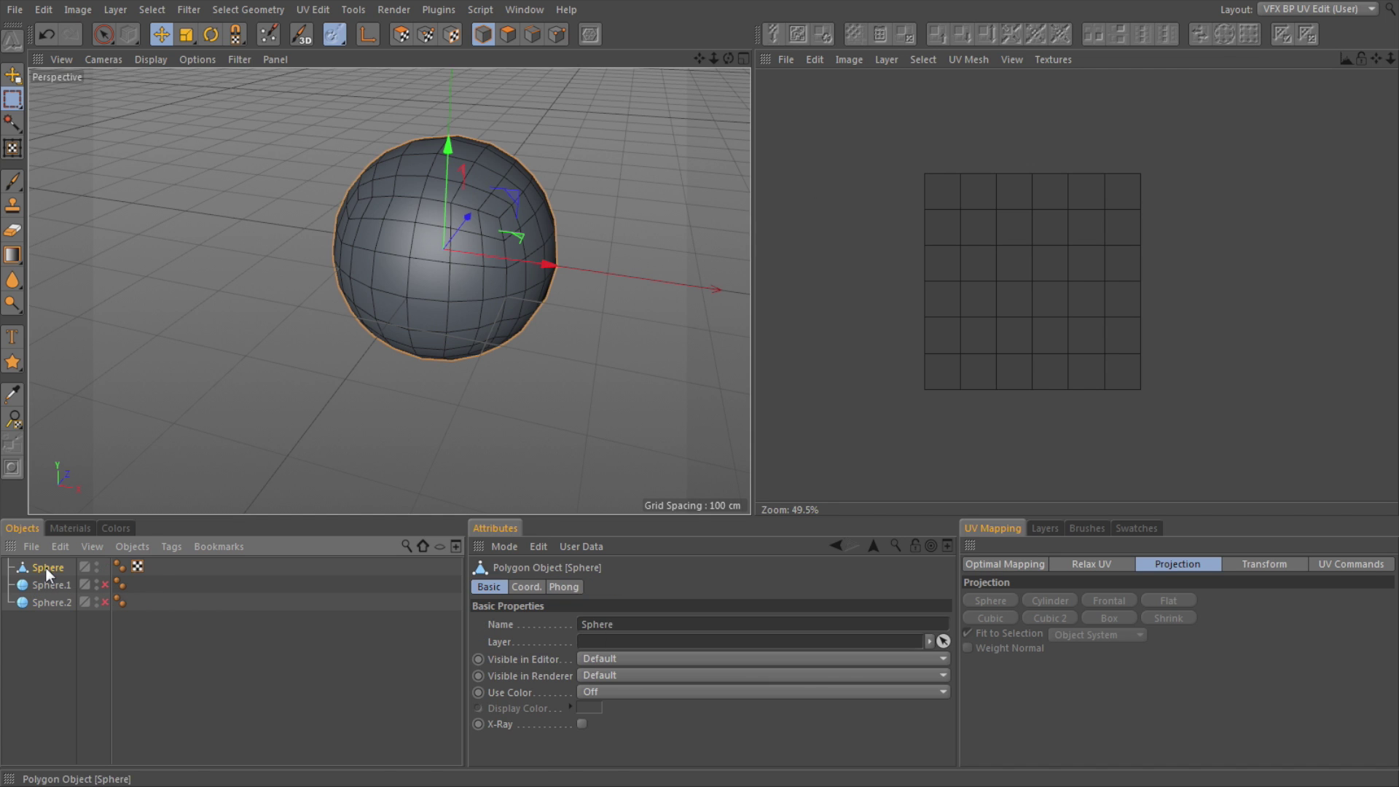
- Toggle the UV mesh display off and on for the Hexahedron sphere and compare it with the sphere's polygons
click(965, 60)
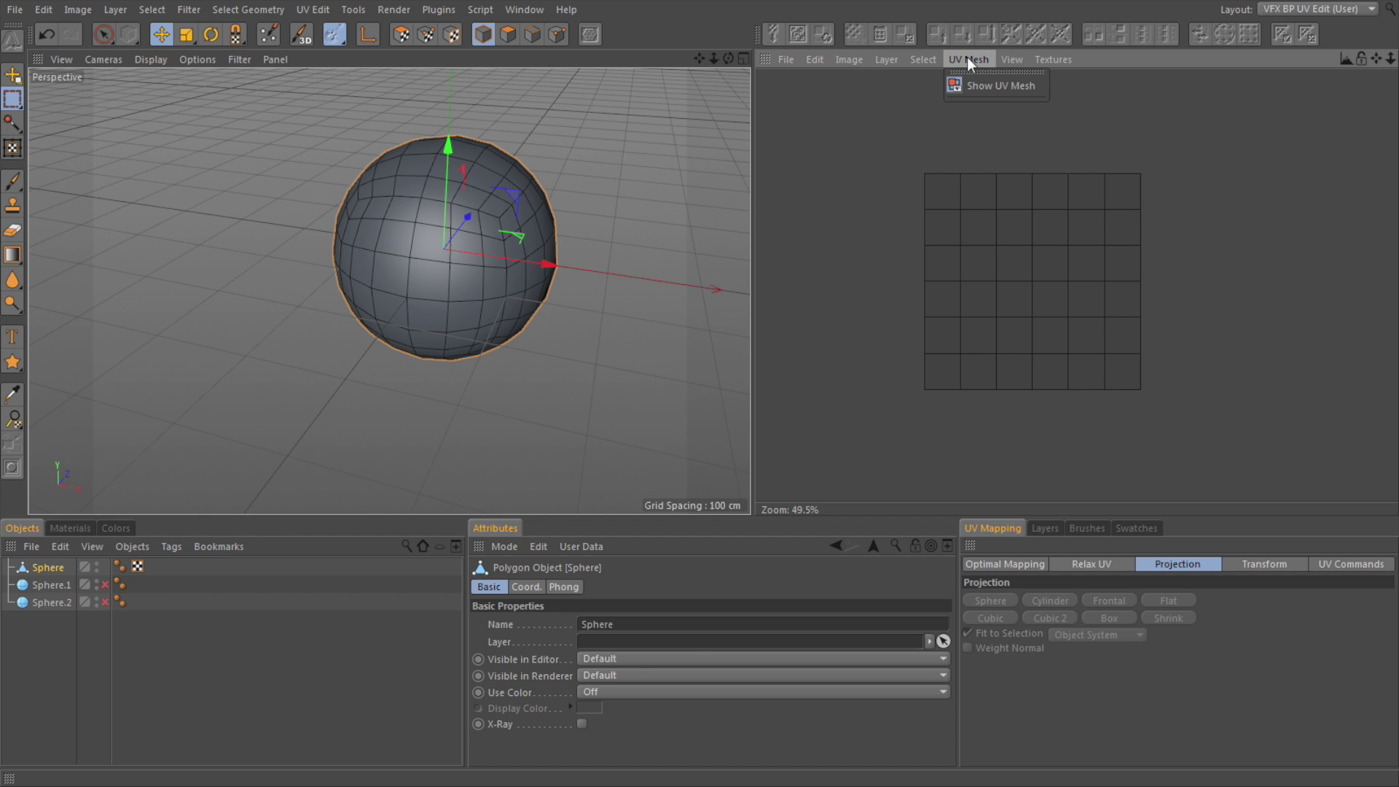
click(1000, 86)
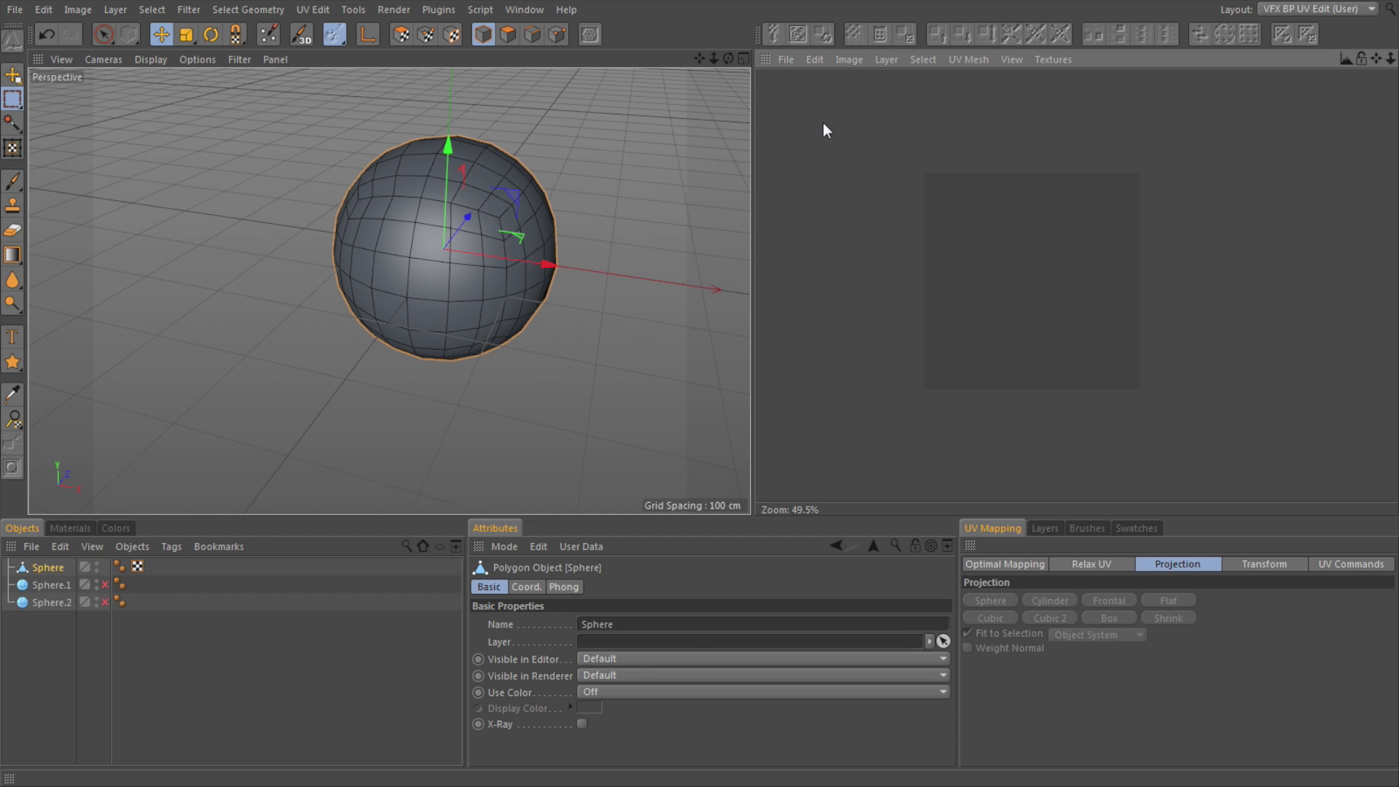
click(969, 60)
click(997, 85)
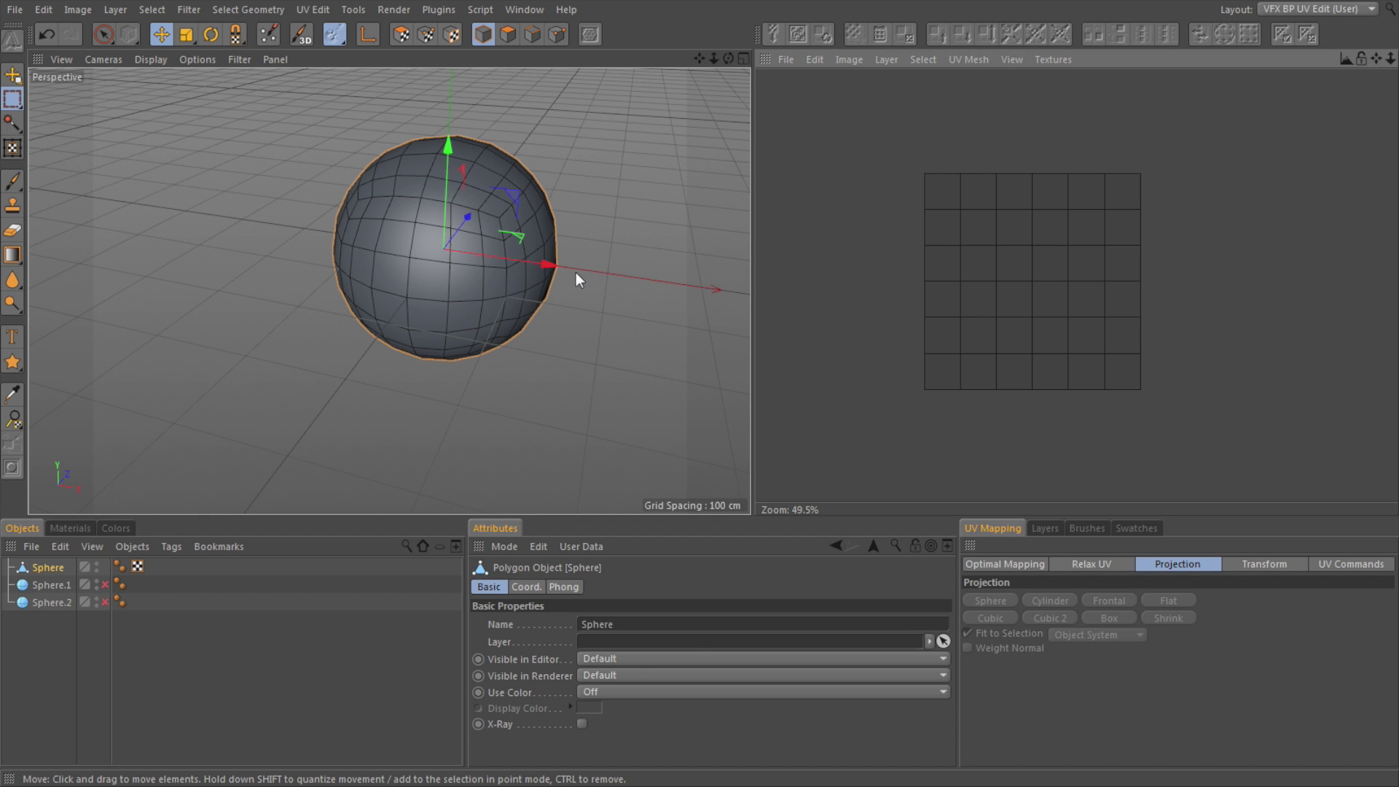
scroll(472, 275, up, 3)
alt+drag(488, 255, 428, 321)
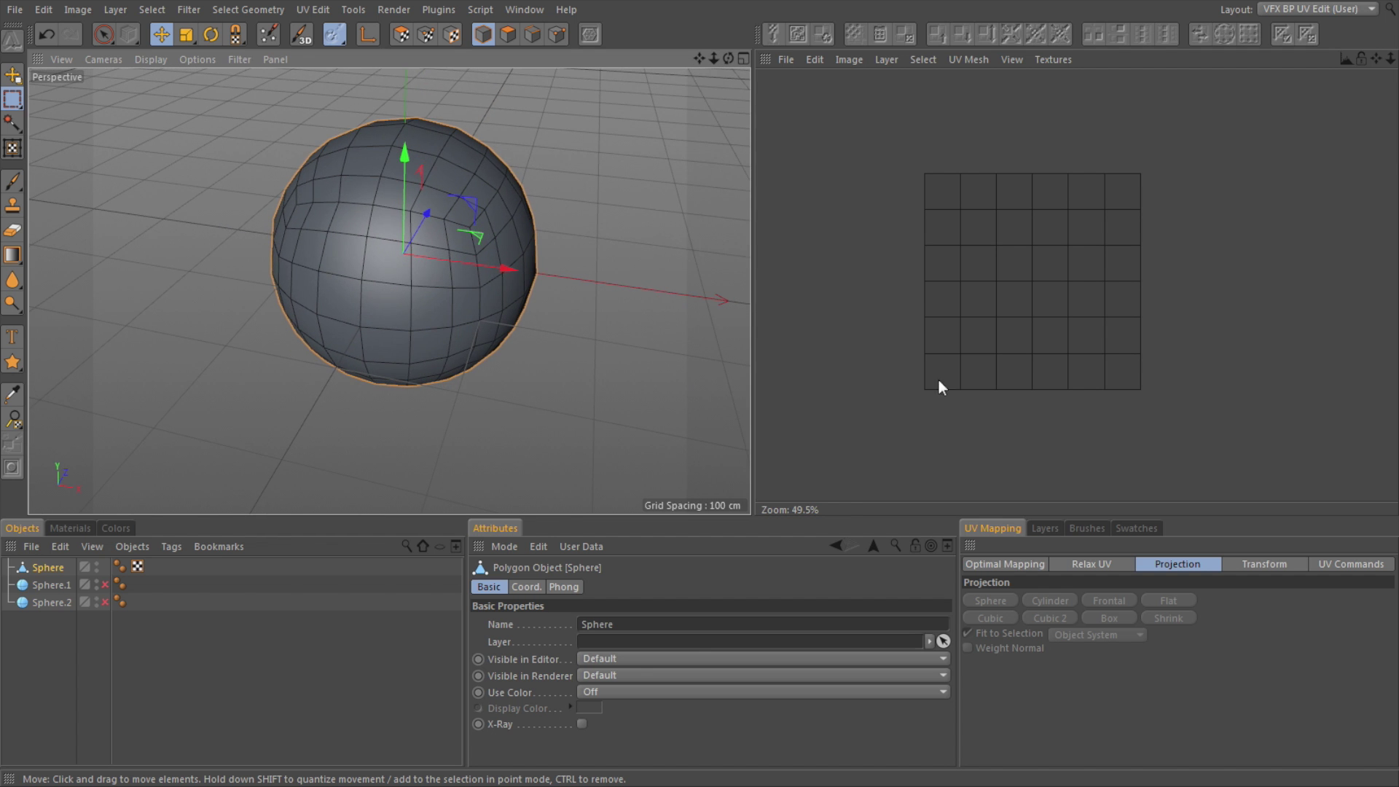
- Enable the Standard sphere, convert it to an editable polygon object, and hide the Hexahedron sphere in editor and renderer
click(49, 585)
click(103, 585)
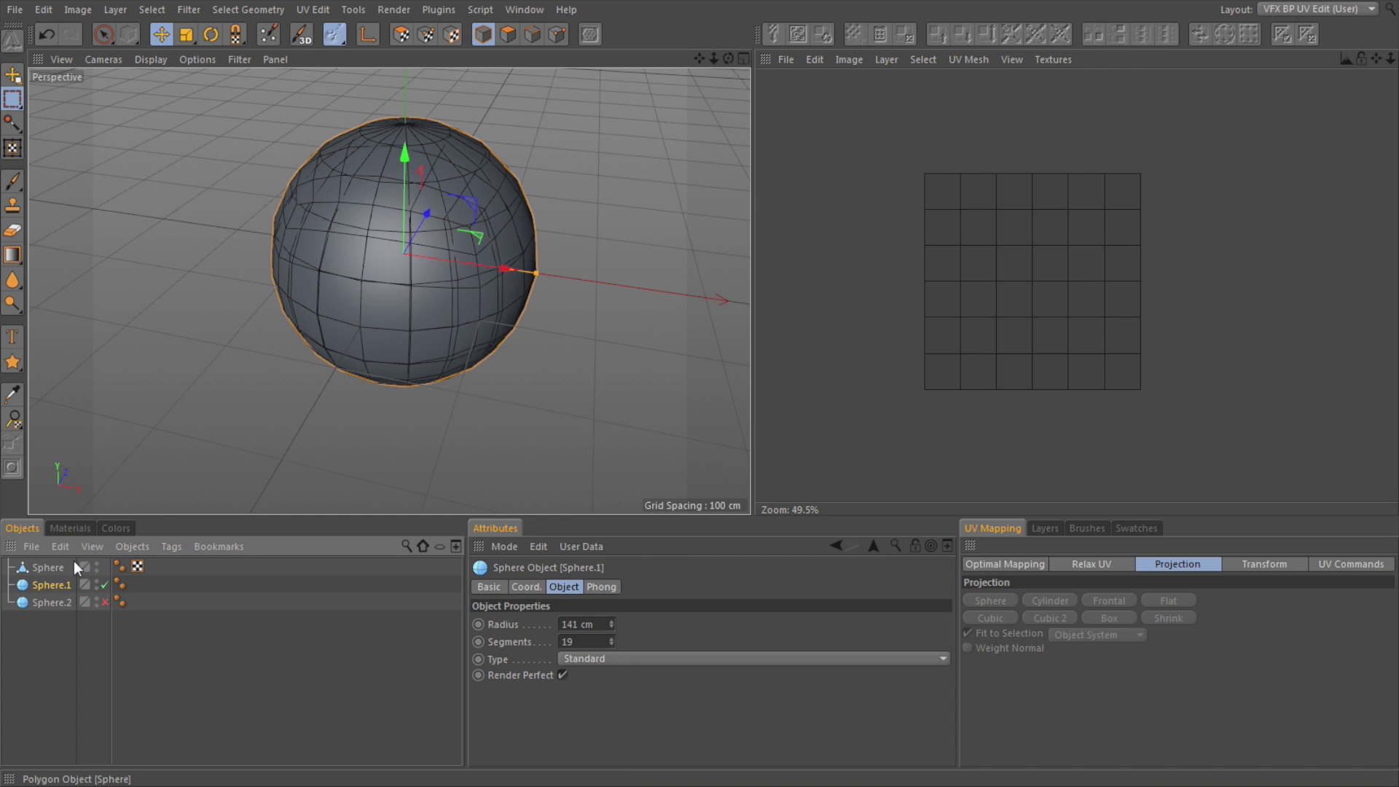
key(c)
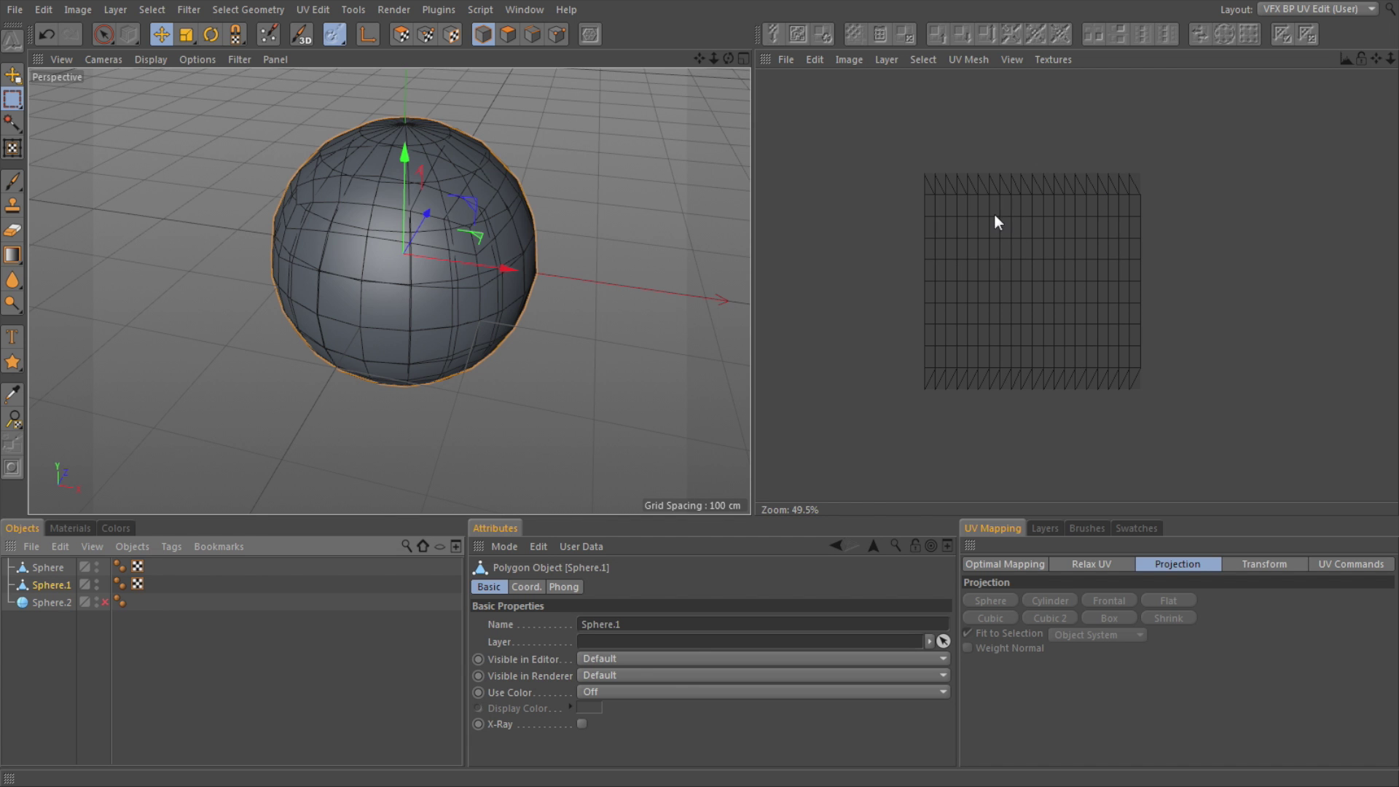
scroll(404, 245, up, 3)
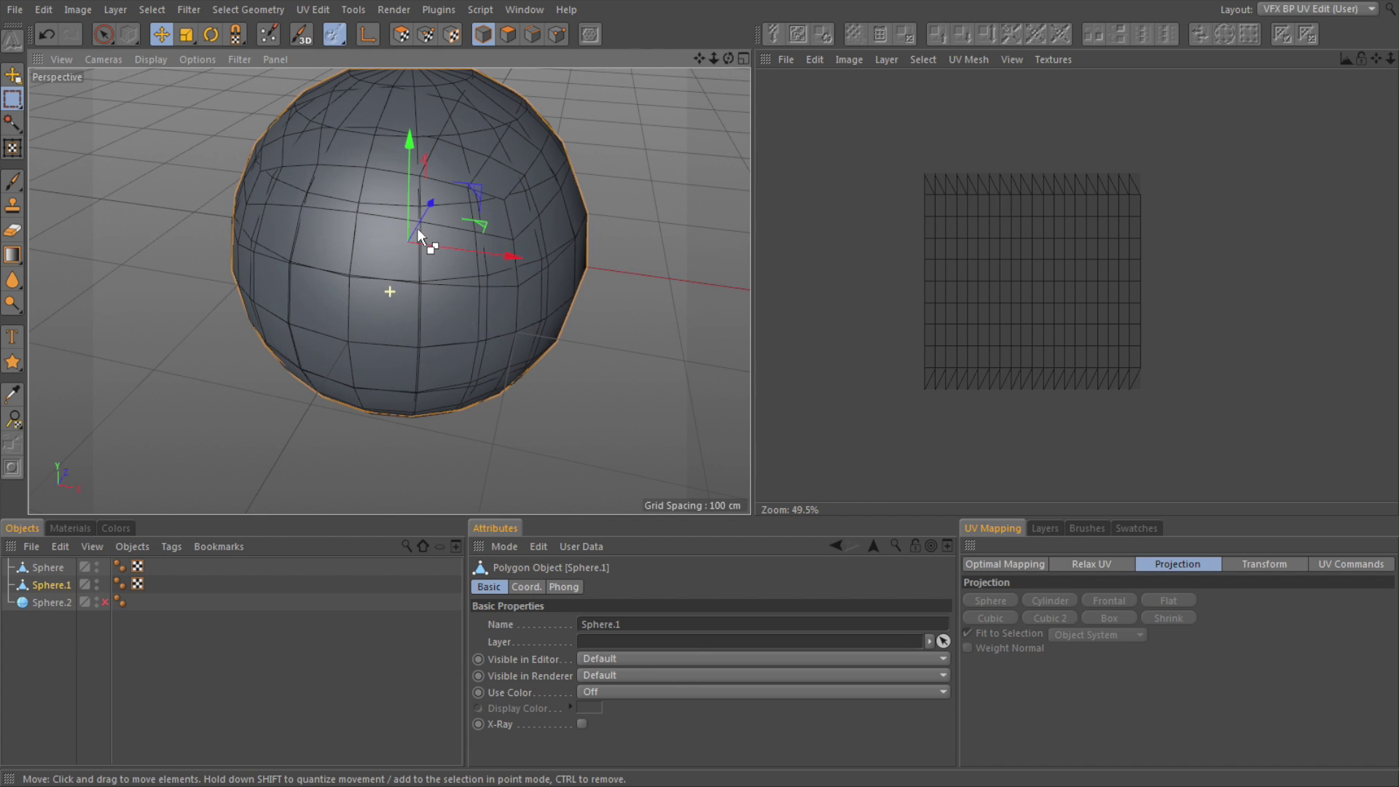
click(97, 571)
click(97, 567)
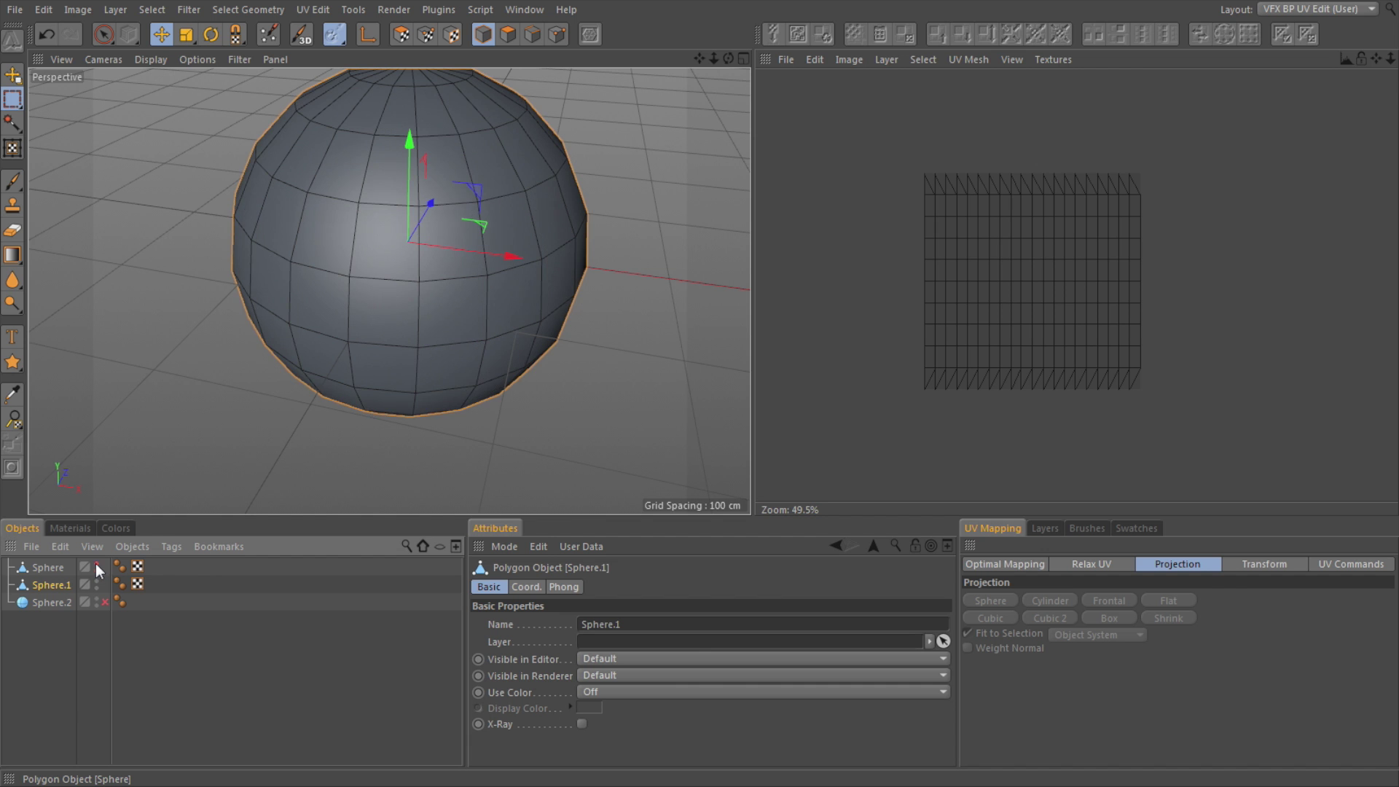
- Examine the Standard sphere's pole from above and compare it with the triangles in its UV mesh
mouse_move(368, 447)
alt+mouse_down()
mouse_move(403, 409)
mouse_move(346, 437)
alt+mouse_up()
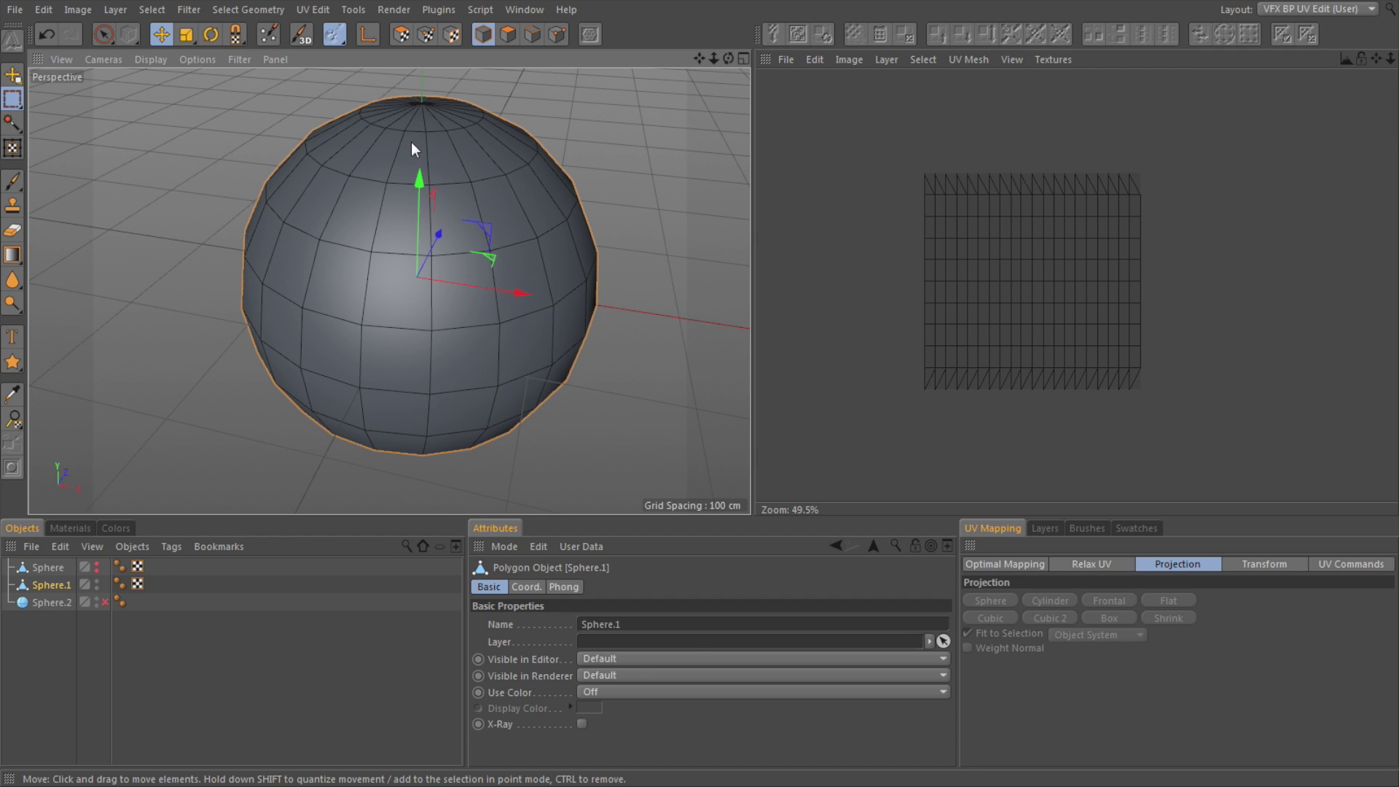
alt+drag(426, 107, 449, 308)
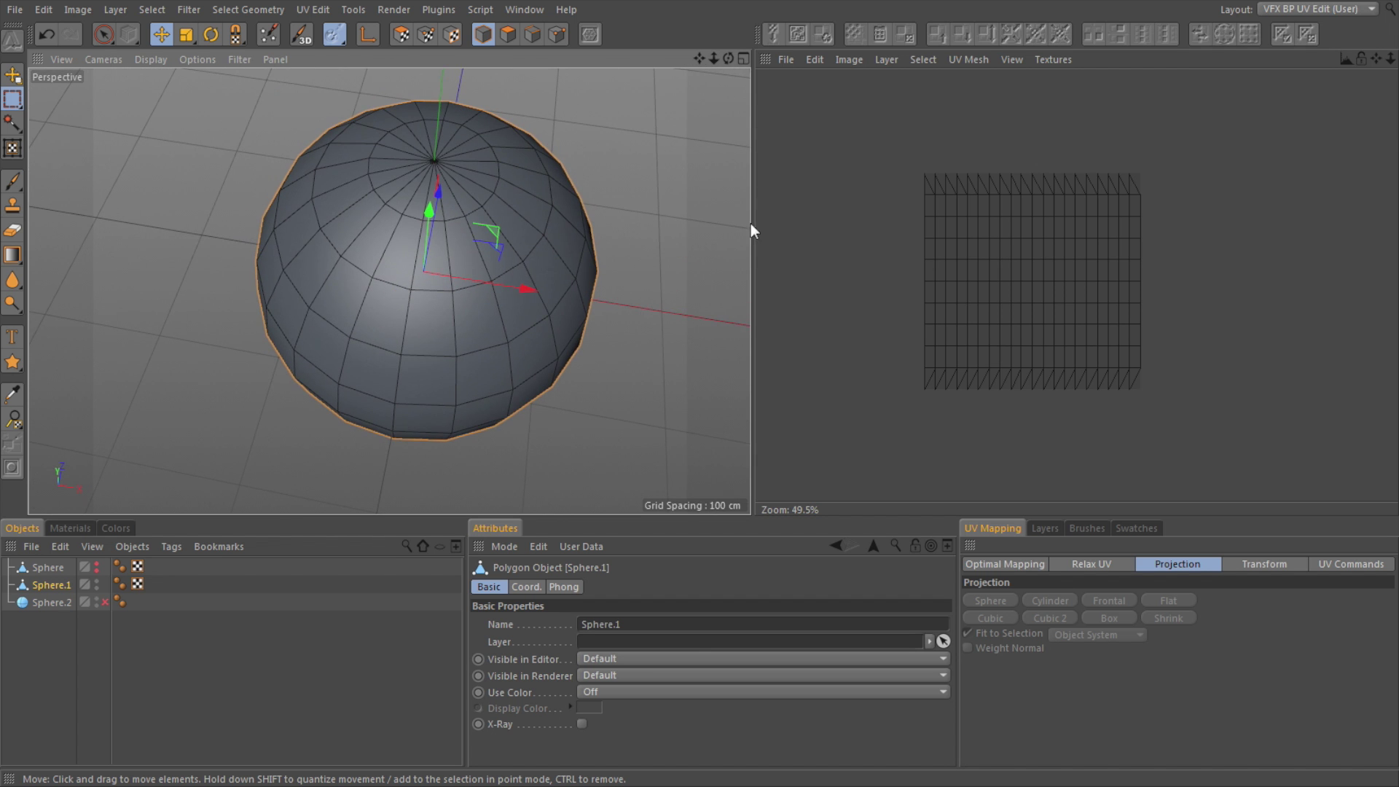
scroll(883, 217, up, 4)
mouse_move(884, 217)
alt+right_down()
mouse_move(853, 221)
mouse_move(878, 221)
alt+right_up()
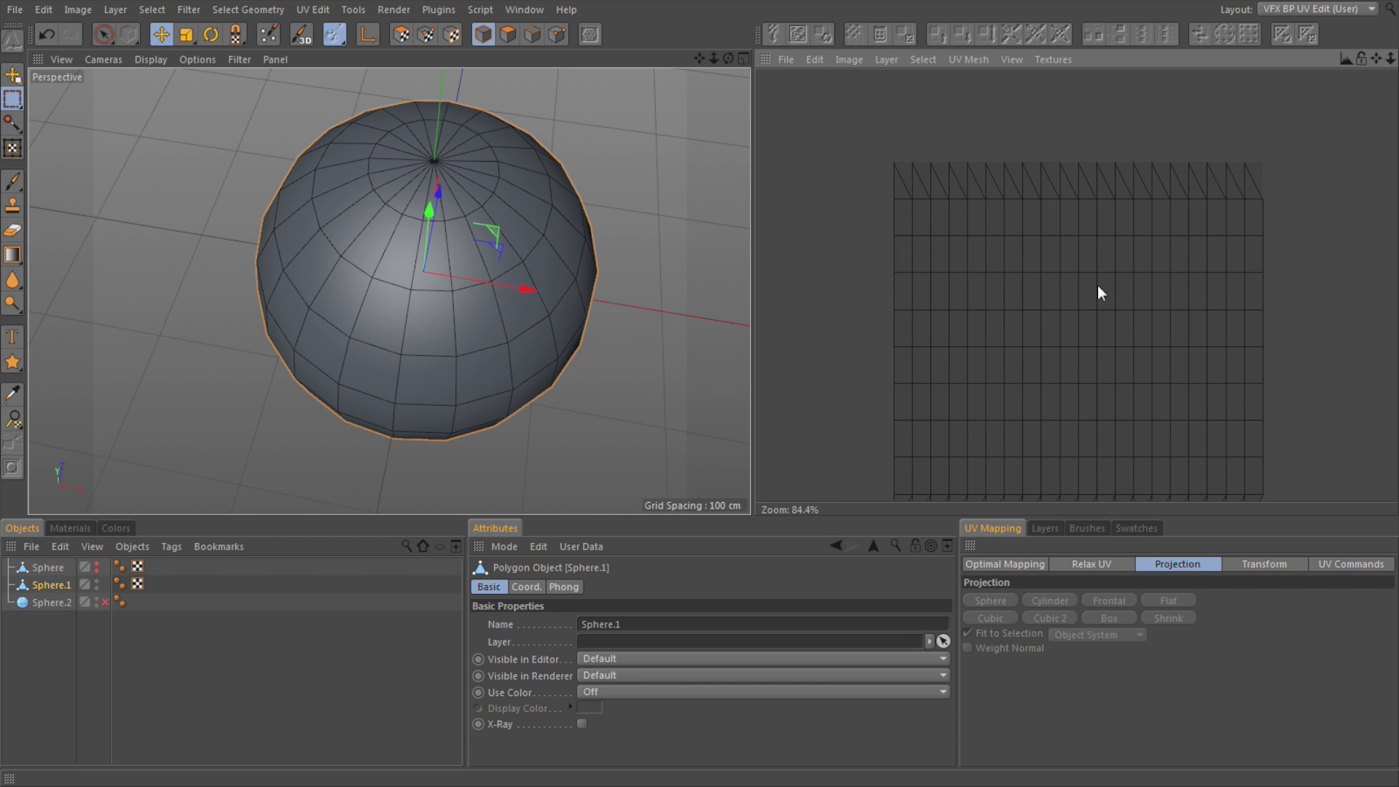
mouse_move(1098, 285)
alt+right_down()
mouse_move(1074, 285)
mouse_move(1098, 293)
alt+right_up()
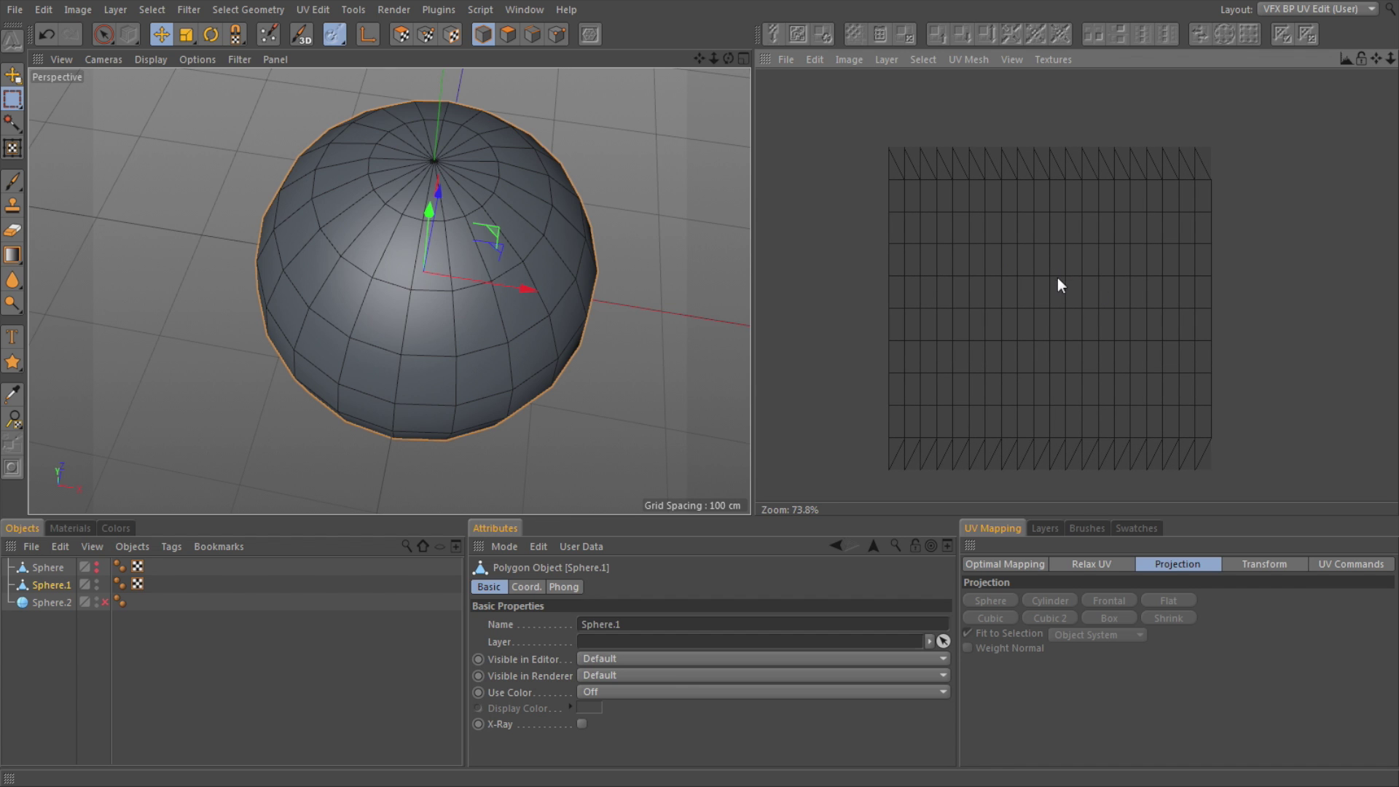
alt+right_drag(1062, 257, 1090, 291)
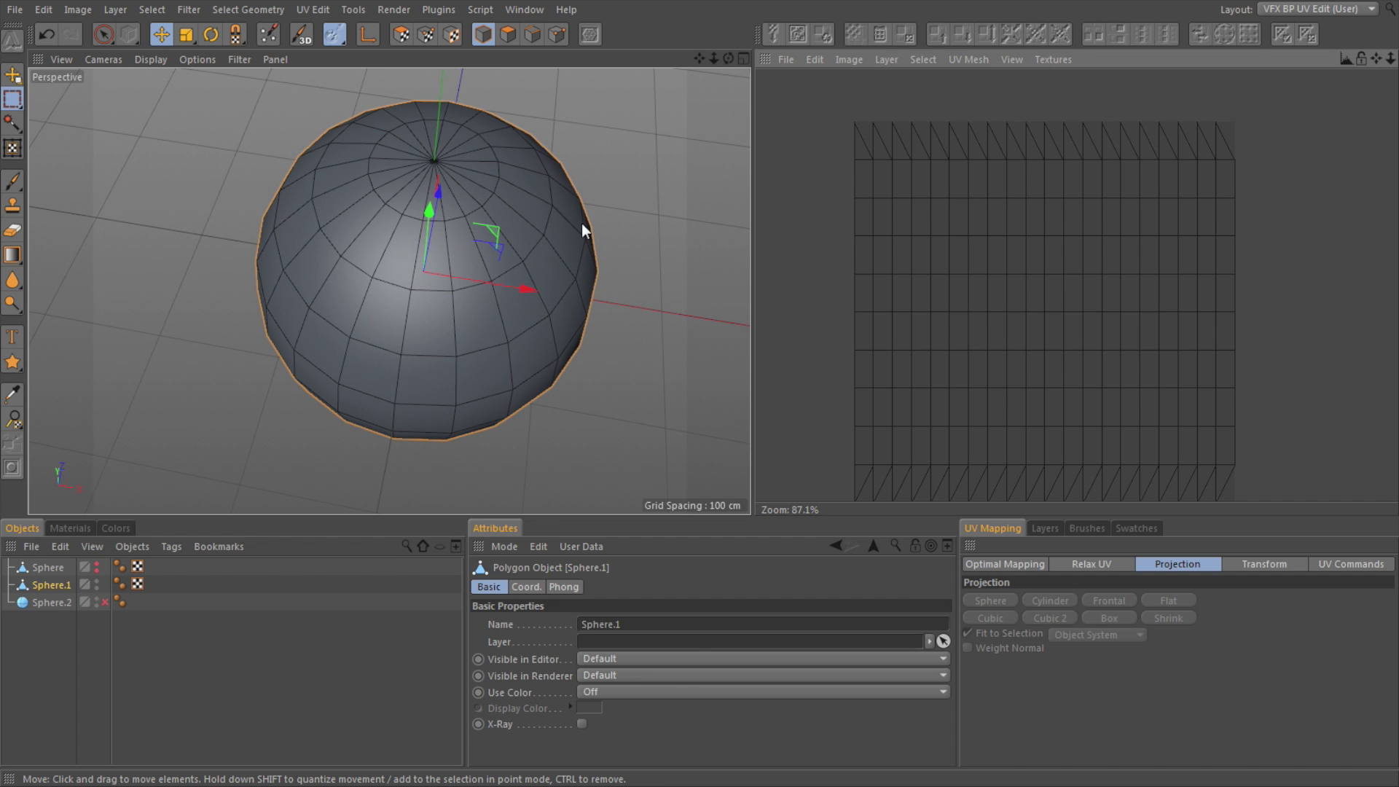
mouse_move(582, 223)
alt+right_down()
mouse_move(585, 203)
mouse_move(585, 226)
mouse_move(597, 222)
alt+right_up()
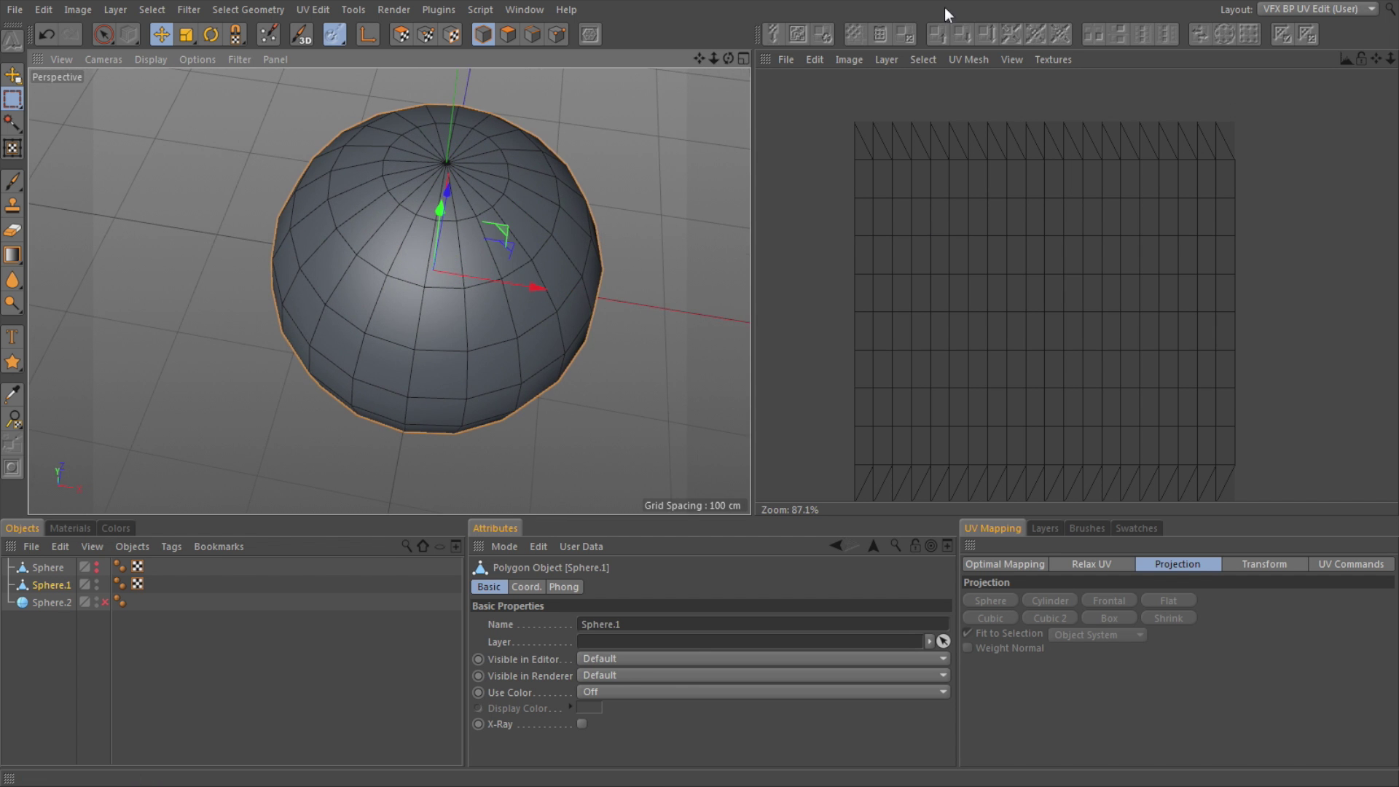
- Select the hidden Hexahedron sphere and turn off the UV mesh display
click(47, 566)
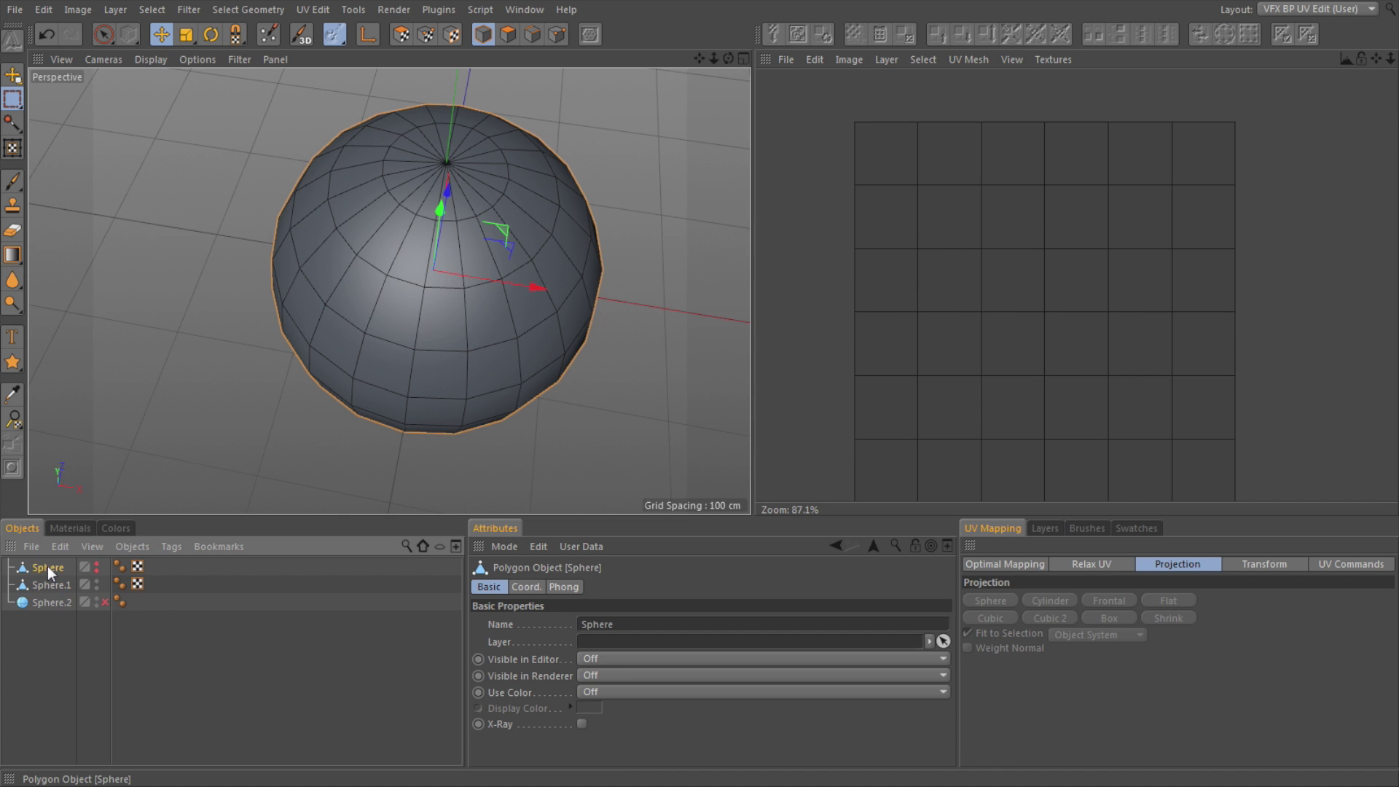
click(975, 60)
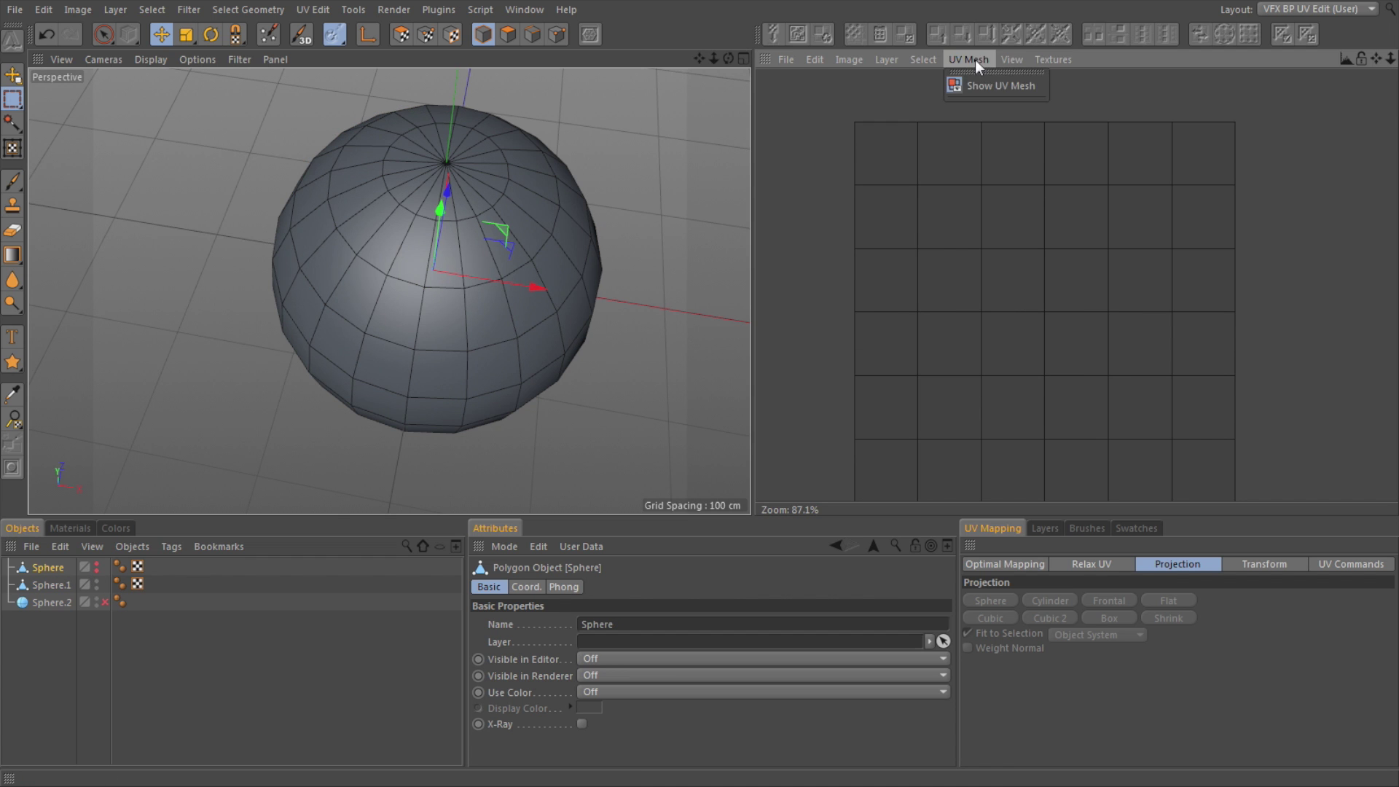
click(981, 78)
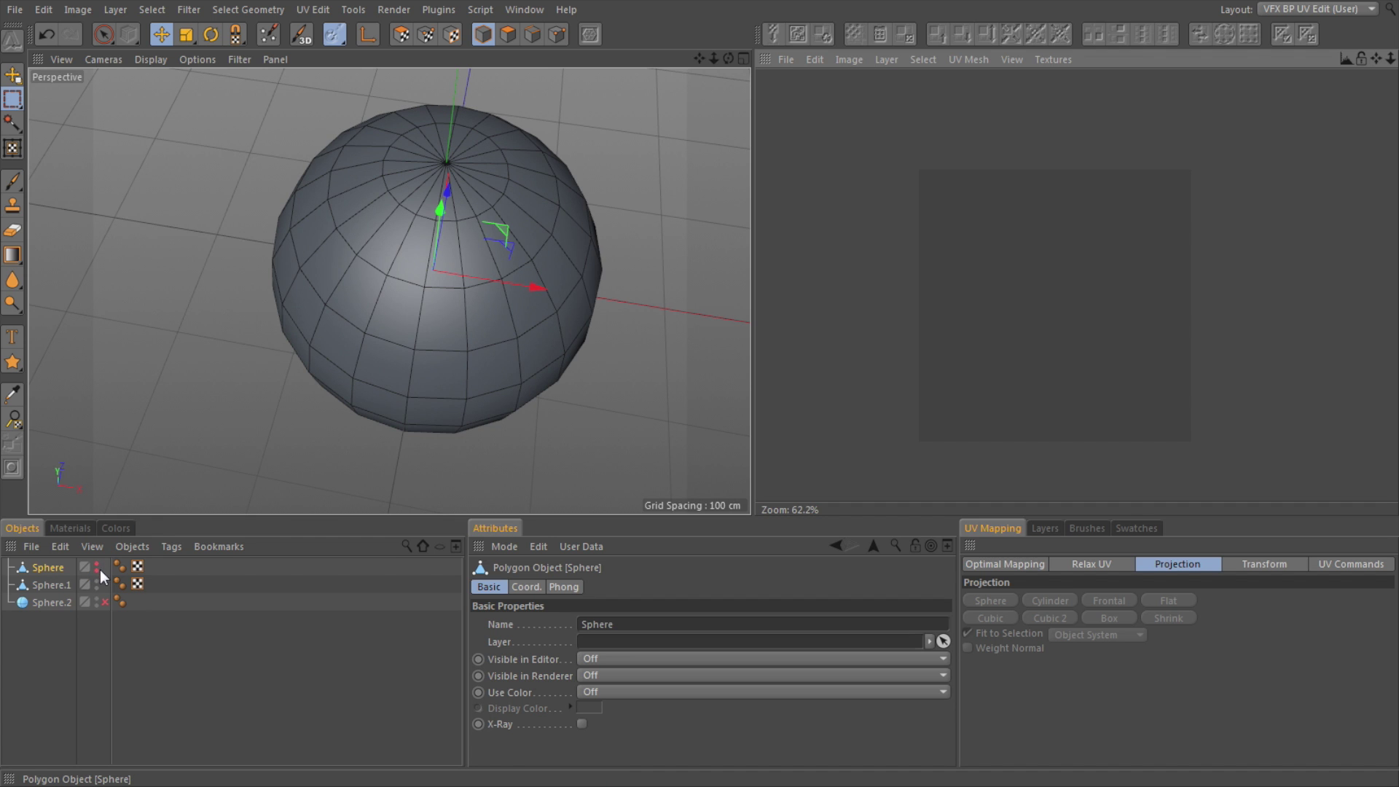
- Make the Hexahedron sphere visible again in editor and renderer, and display its UV mesh
key(ctrl+shift+a)
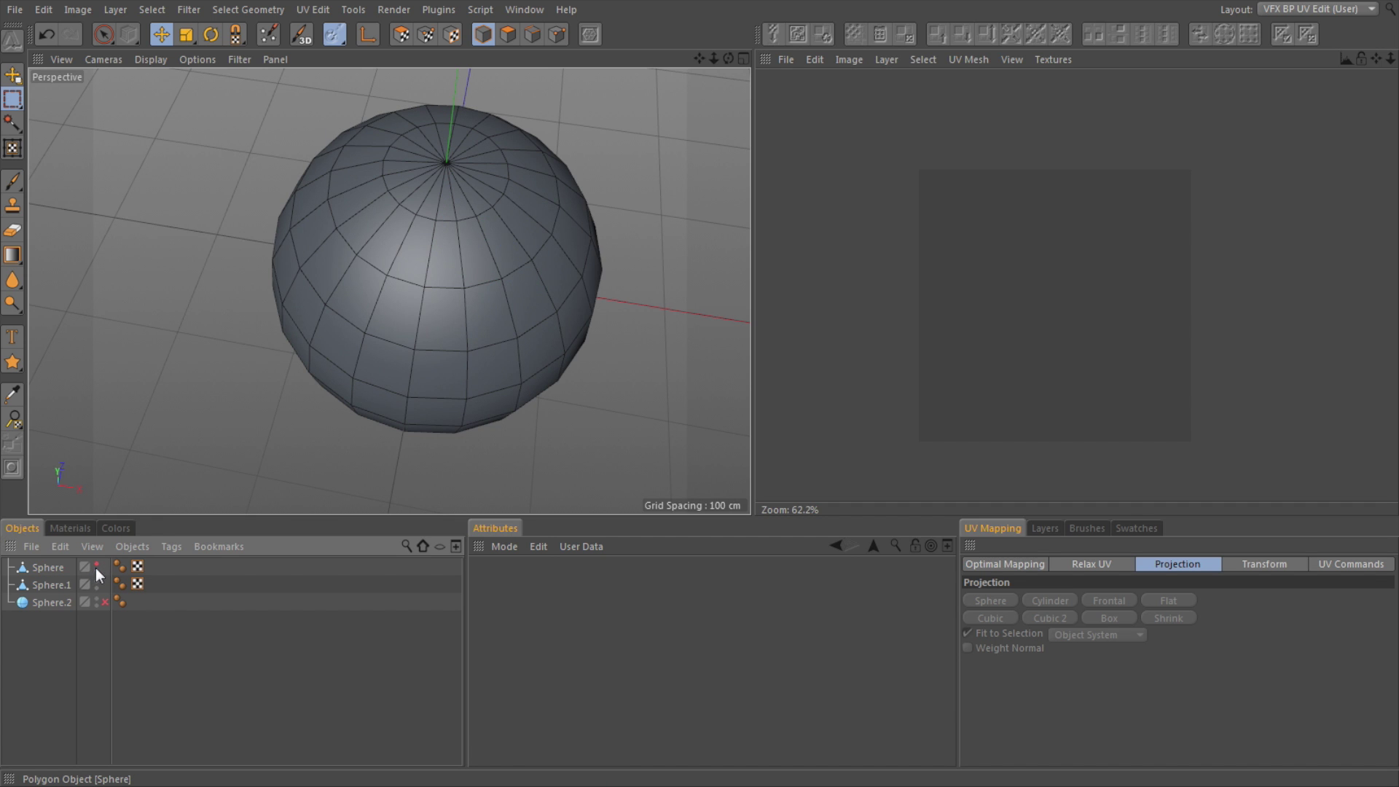
click(97, 565)
click(51, 567)
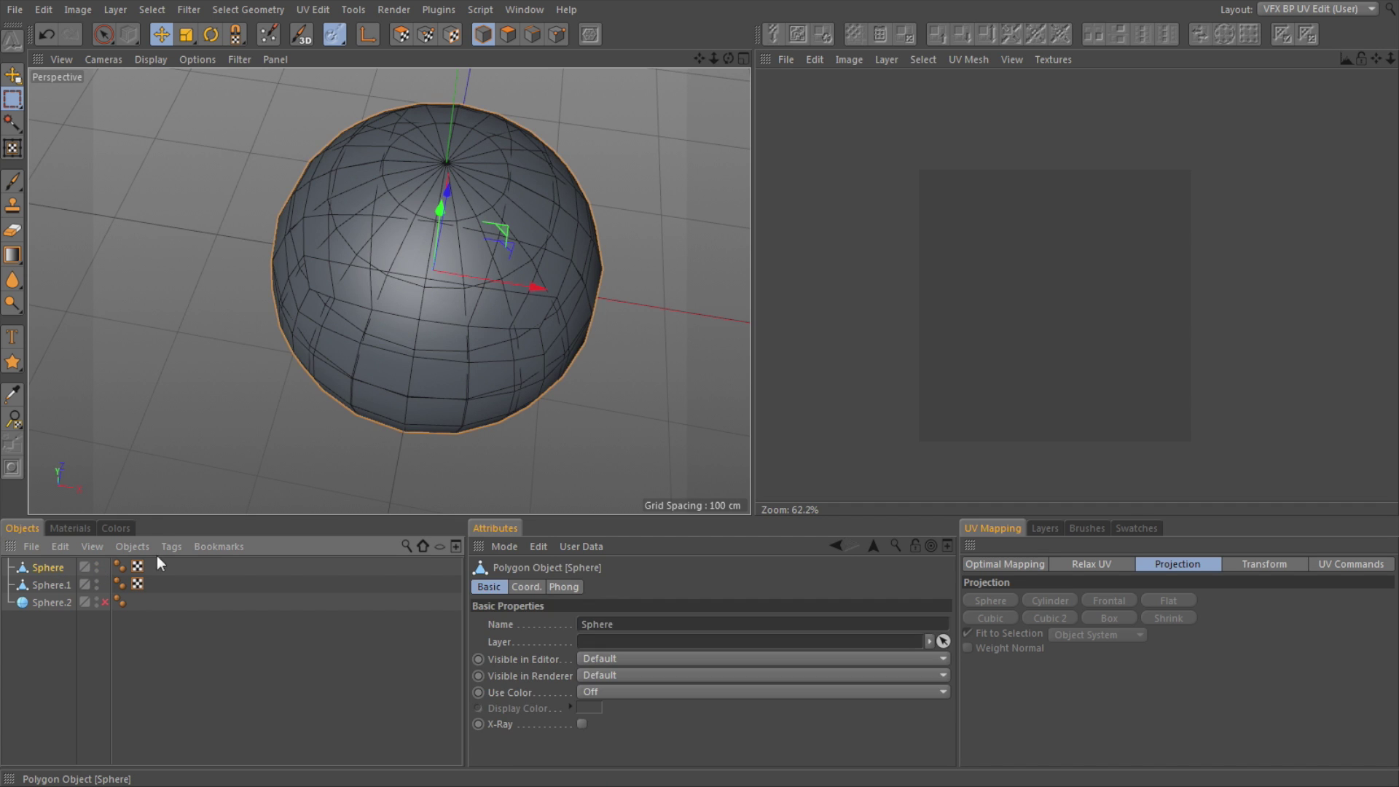
click(968, 60)
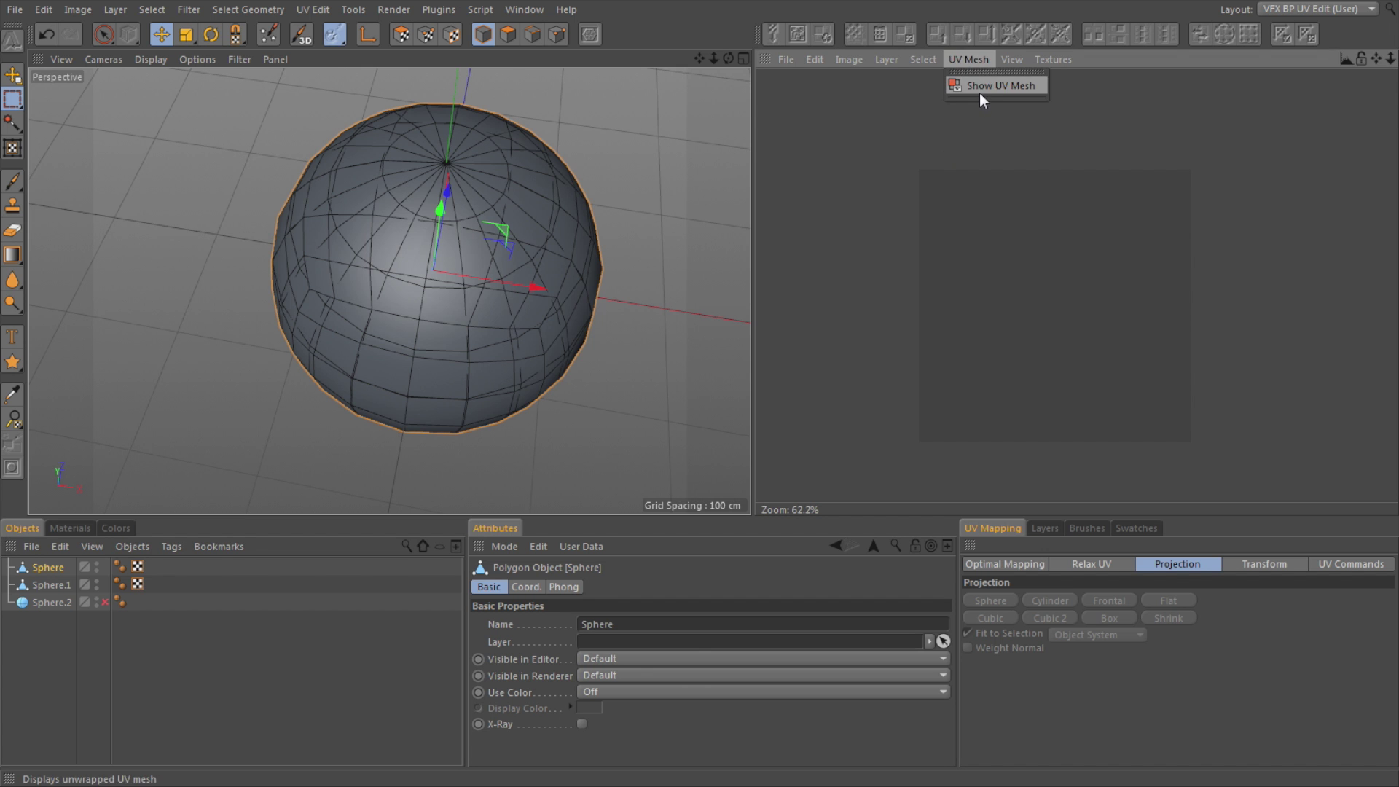
click(981, 89)
scroll(998, 261, up, 4)
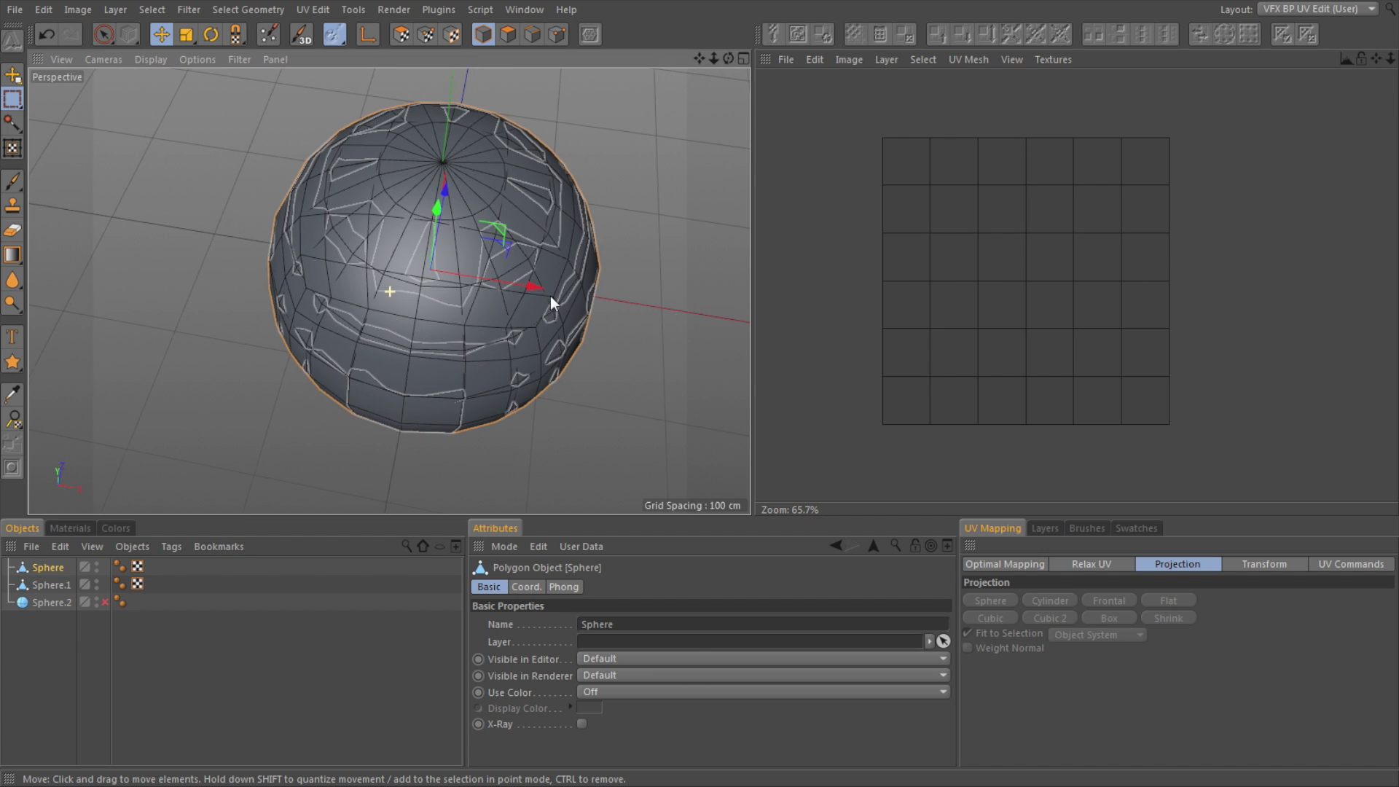
- Examine the overlapping Hexahedron and Standard spheres from several angles and compare the Hexahedron's polygons with its square UV mesh
mouse_move(550, 296)
alt+middle_down()
mouse_move(541, 287)
mouse_move(544, 304)
alt+middle_up()
alt+drag(544, 299, 547, 226)
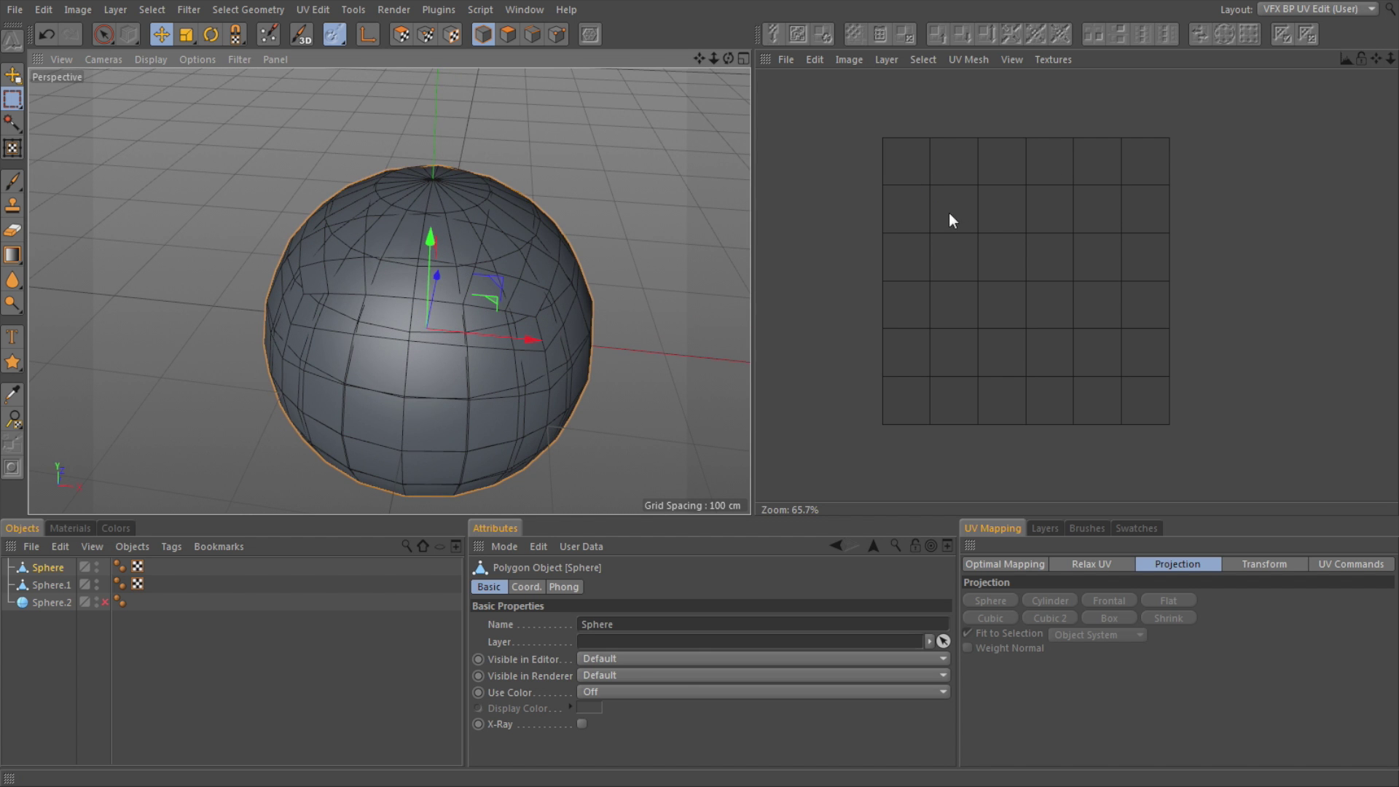
scroll(395, 370, down, 3)
scroll(414, 348, up, 3)
alt+middle_drag(414, 348, 406, 265)
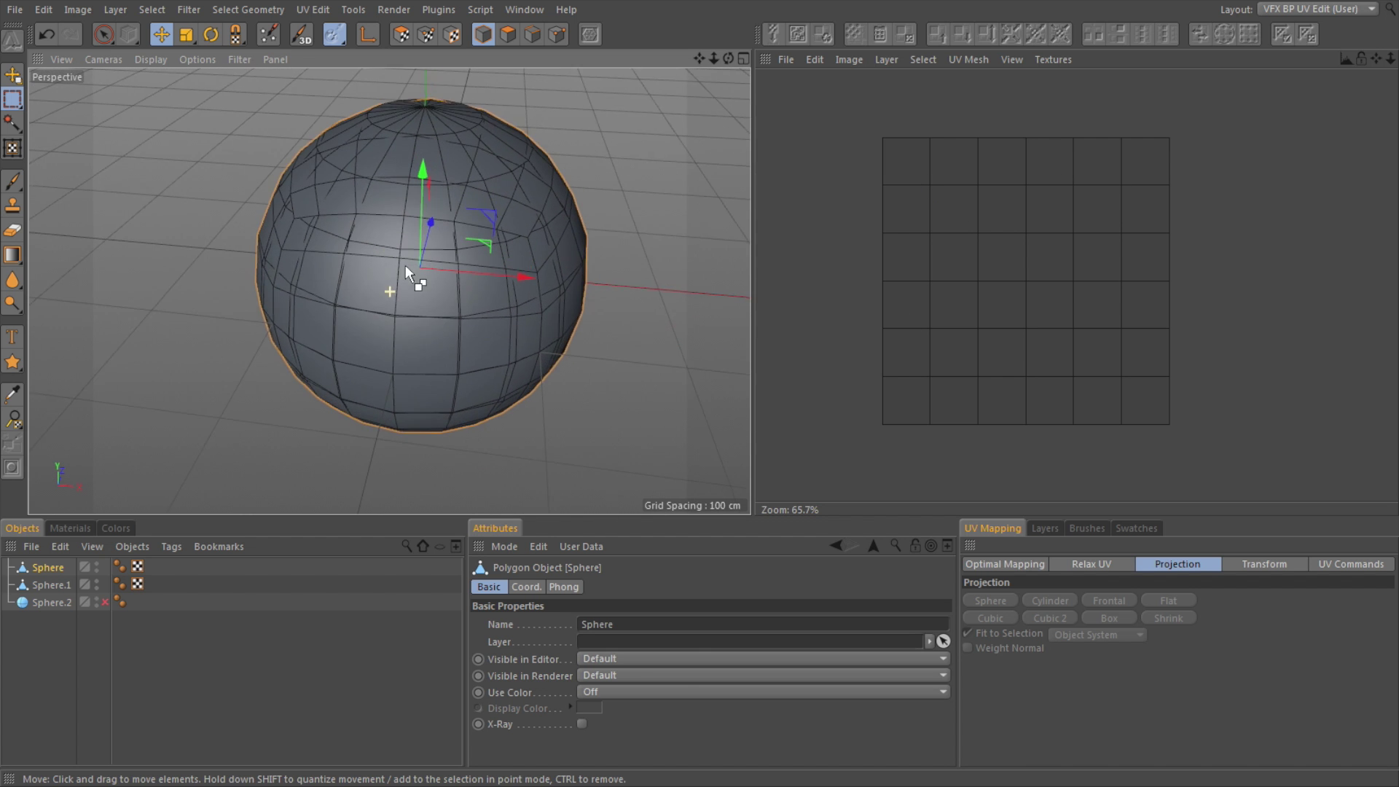
scroll(392, 284, down, 2)
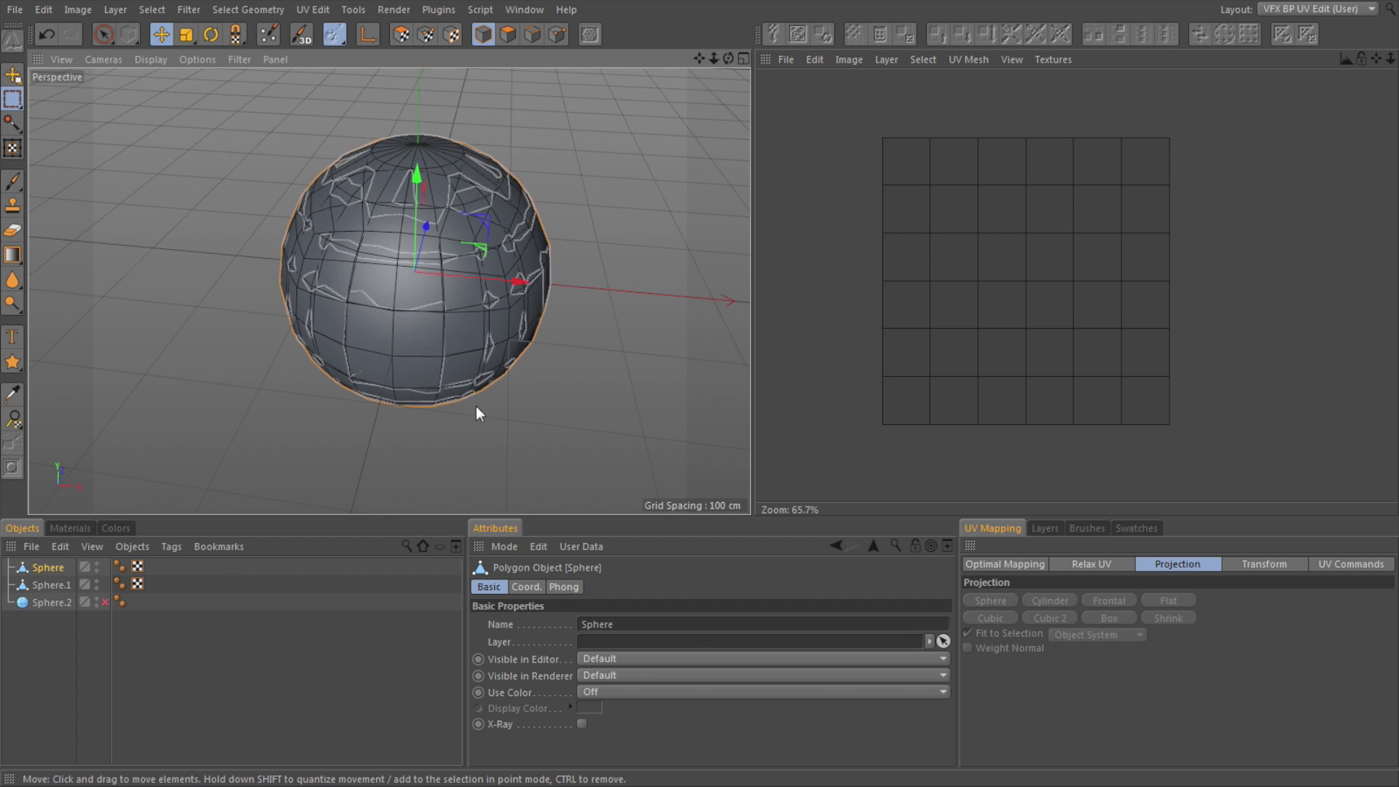
alt+drag(412, 269, 362, 338)
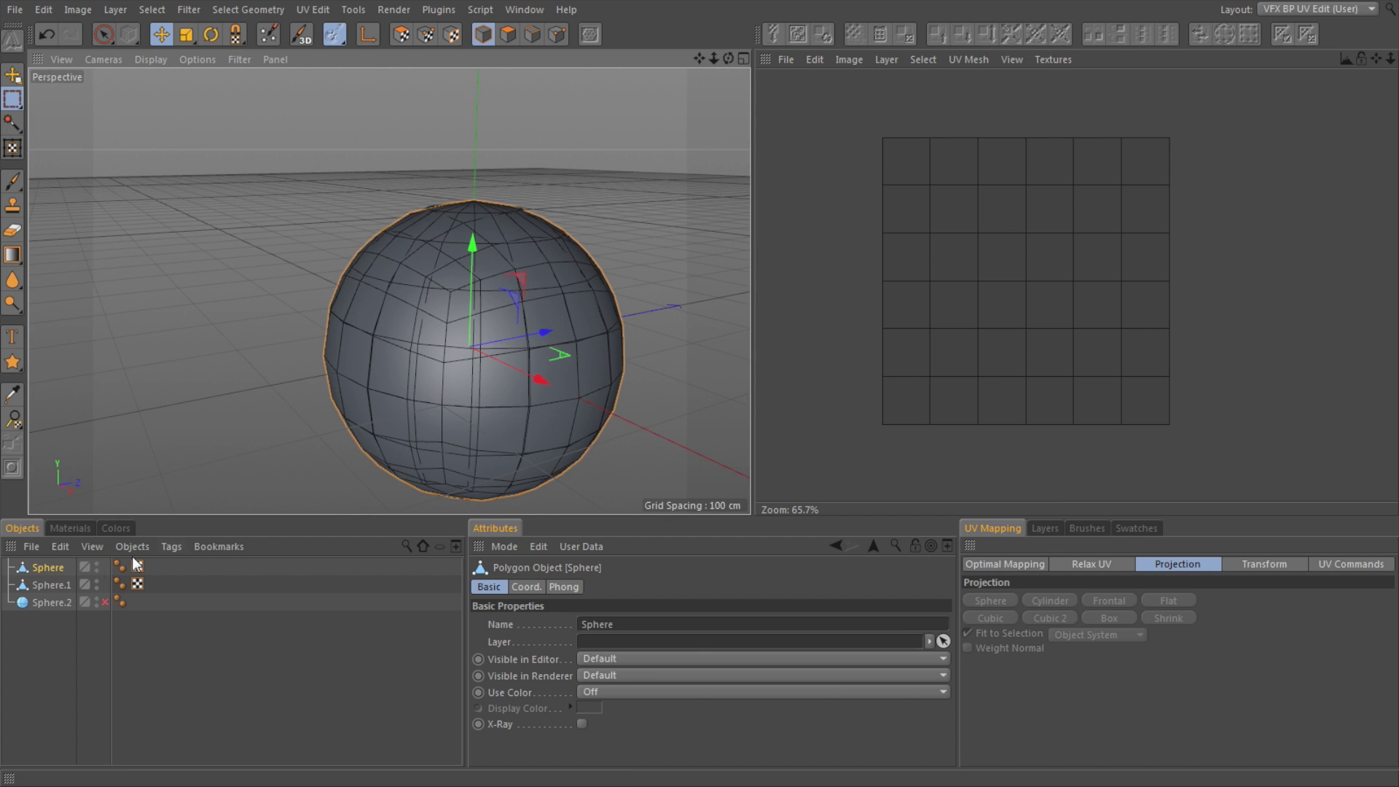
alt+drag(568, 349, 513, 356)
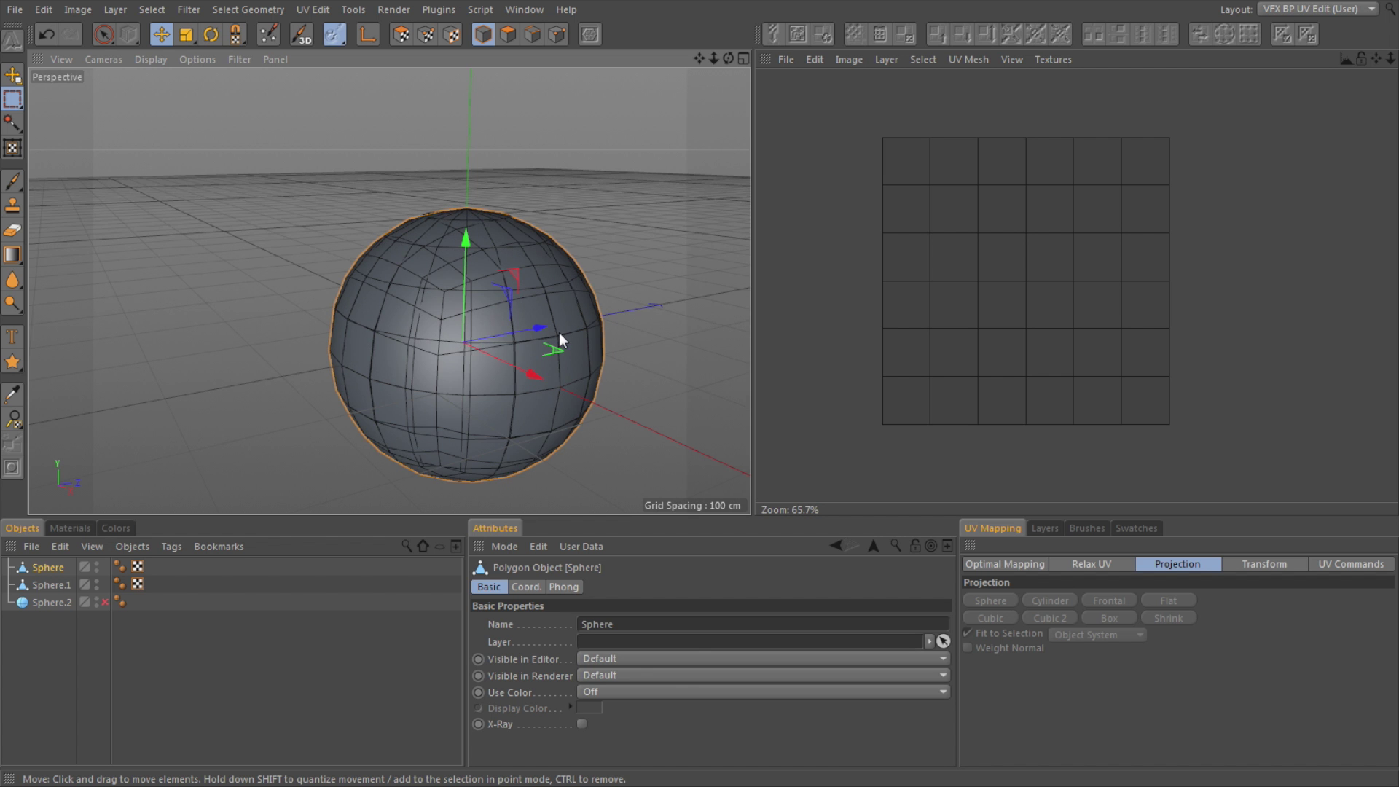
alt+drag(558, 332, 472, 356)
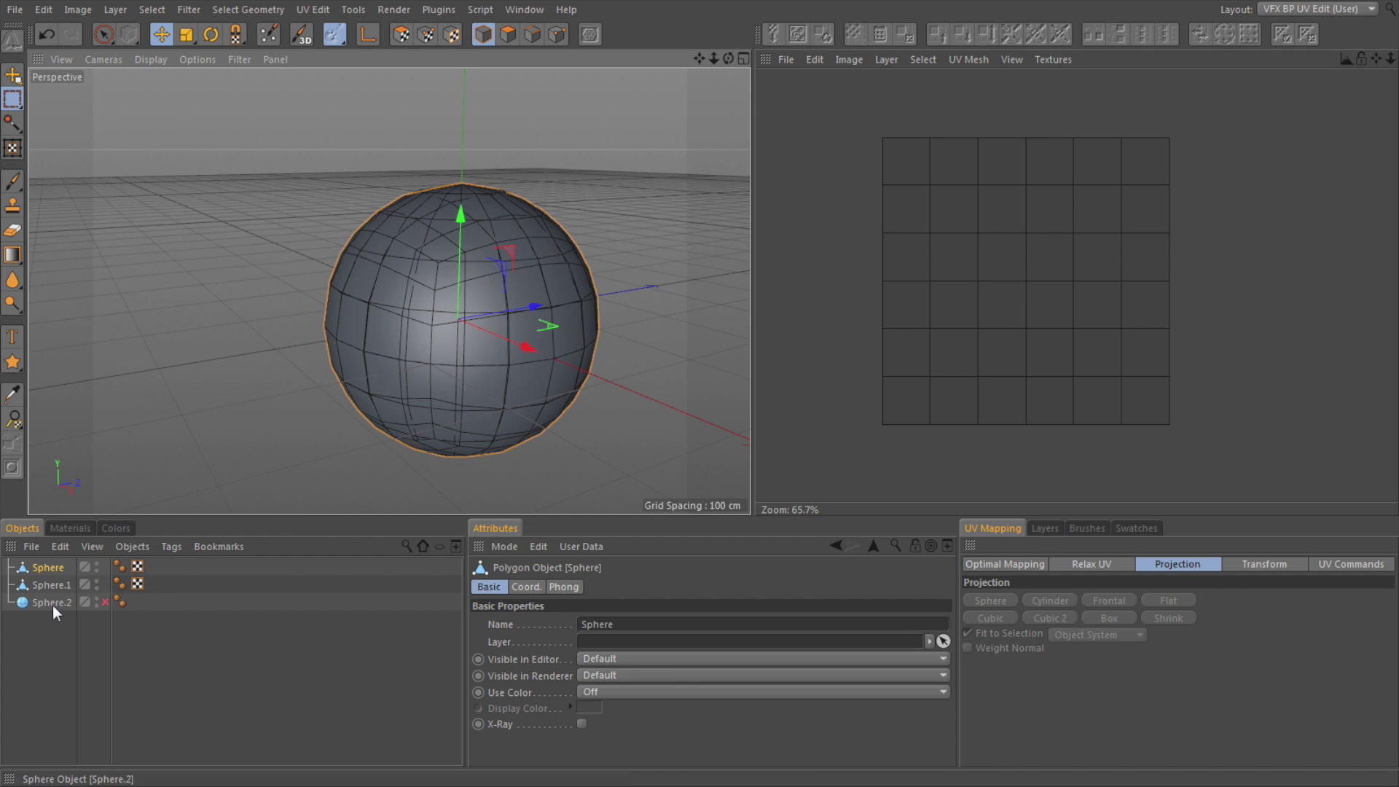
- Enable the Hemisphere sphere and hide the Hexahedron and Standard spheres in editor and renderer
click(104, 602)
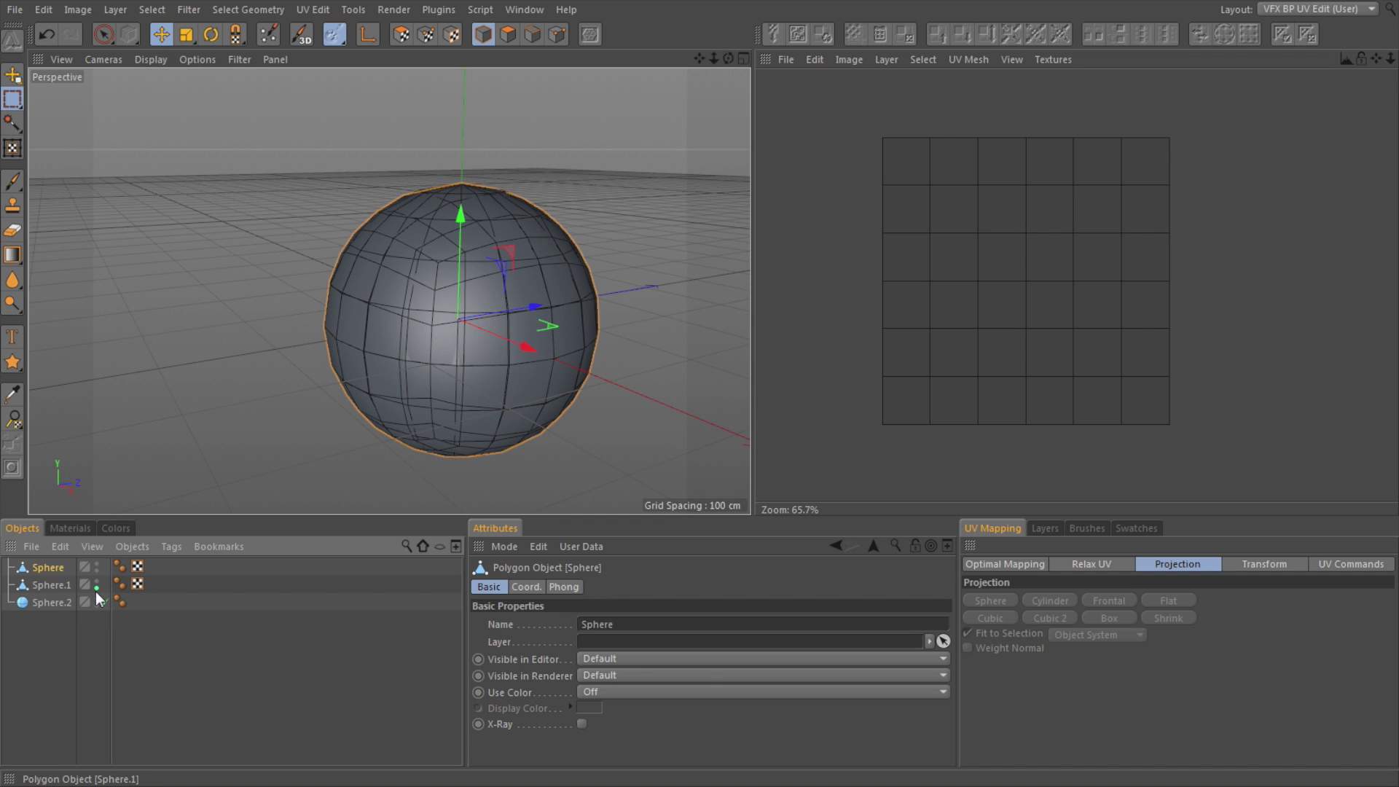
click(97, 581)
click(98, 588)
click(96, 571)
click(96, 563)
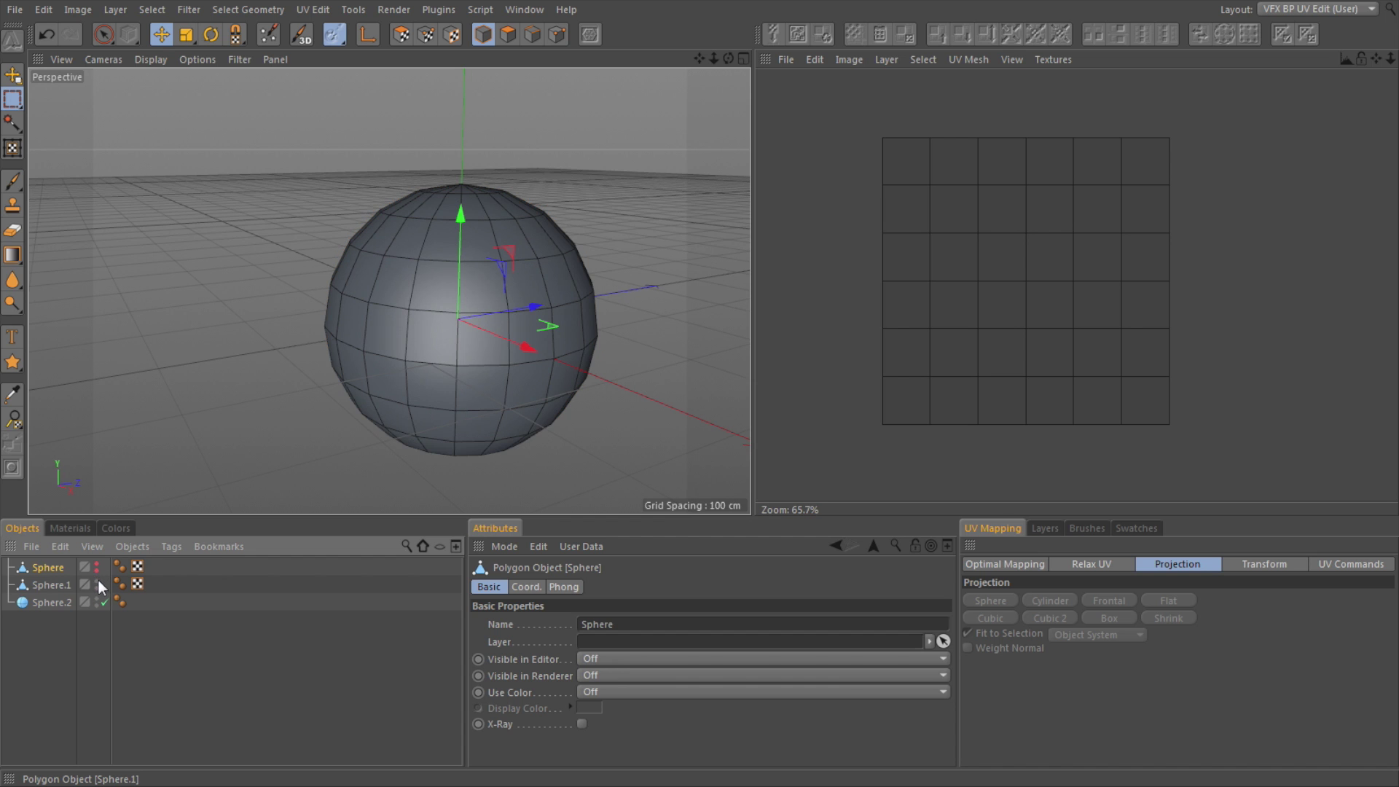
click(97, 581)
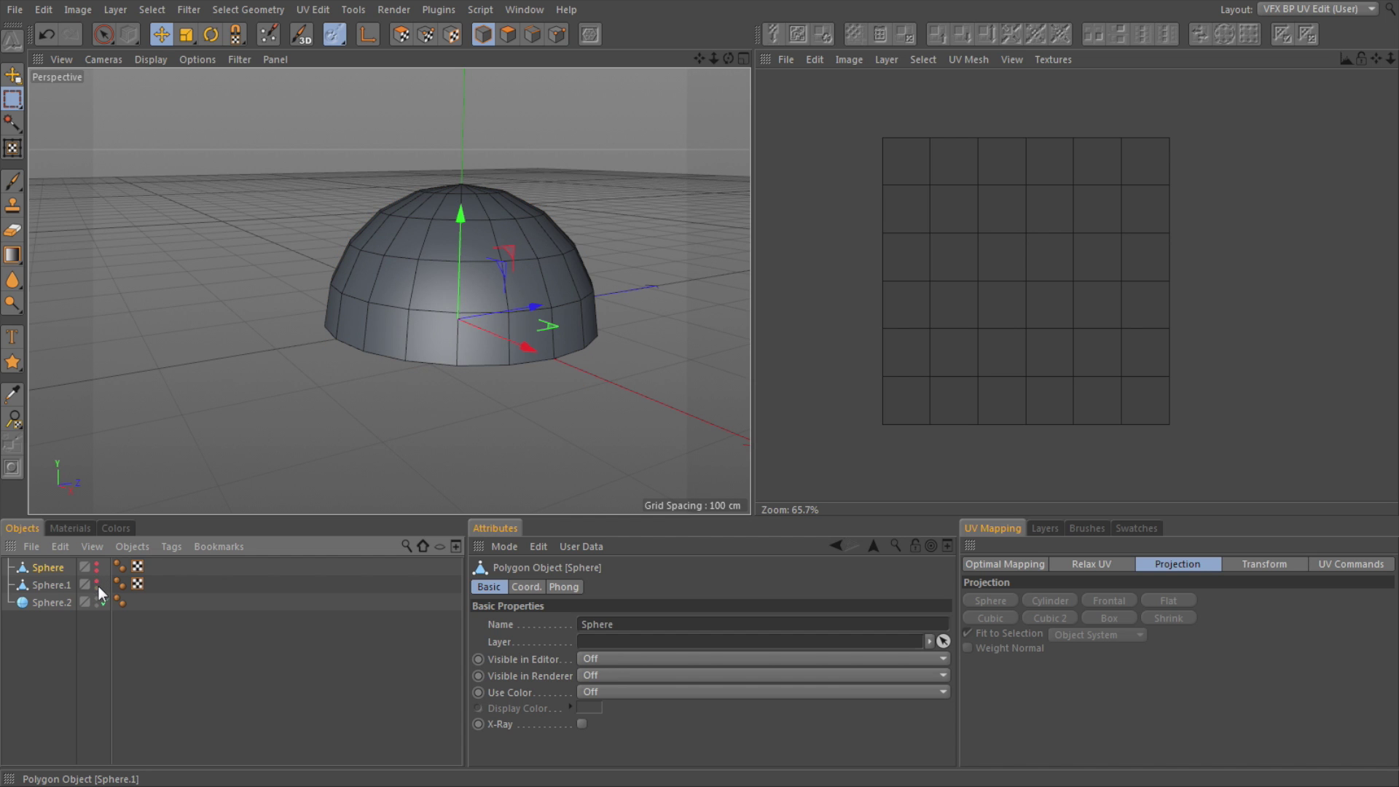
- Convert the Hemisphere sphere to an editable polygon object and compare its polygons with its UV mesh
click(55, 602)
alt+middle_drag(608, 426, 606, 396)
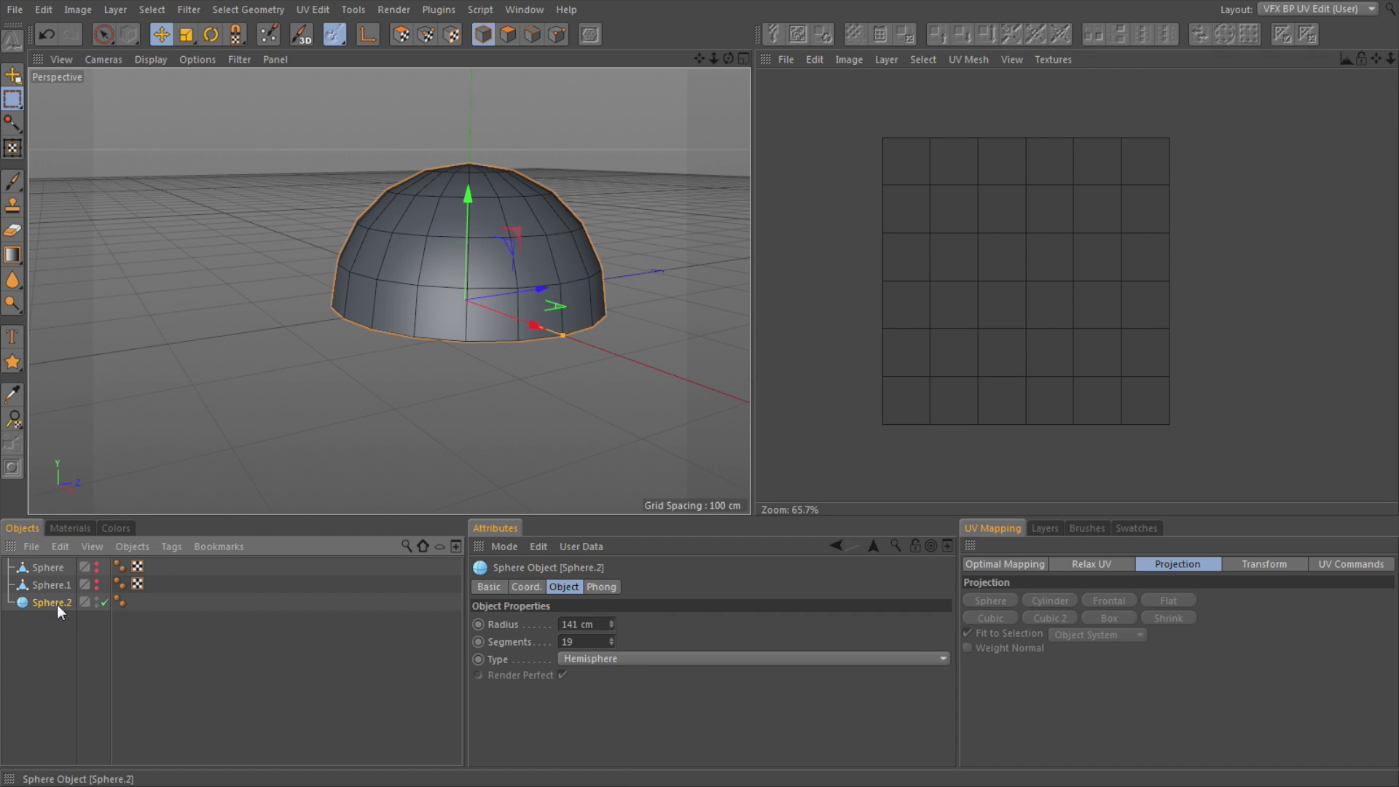
key(c)
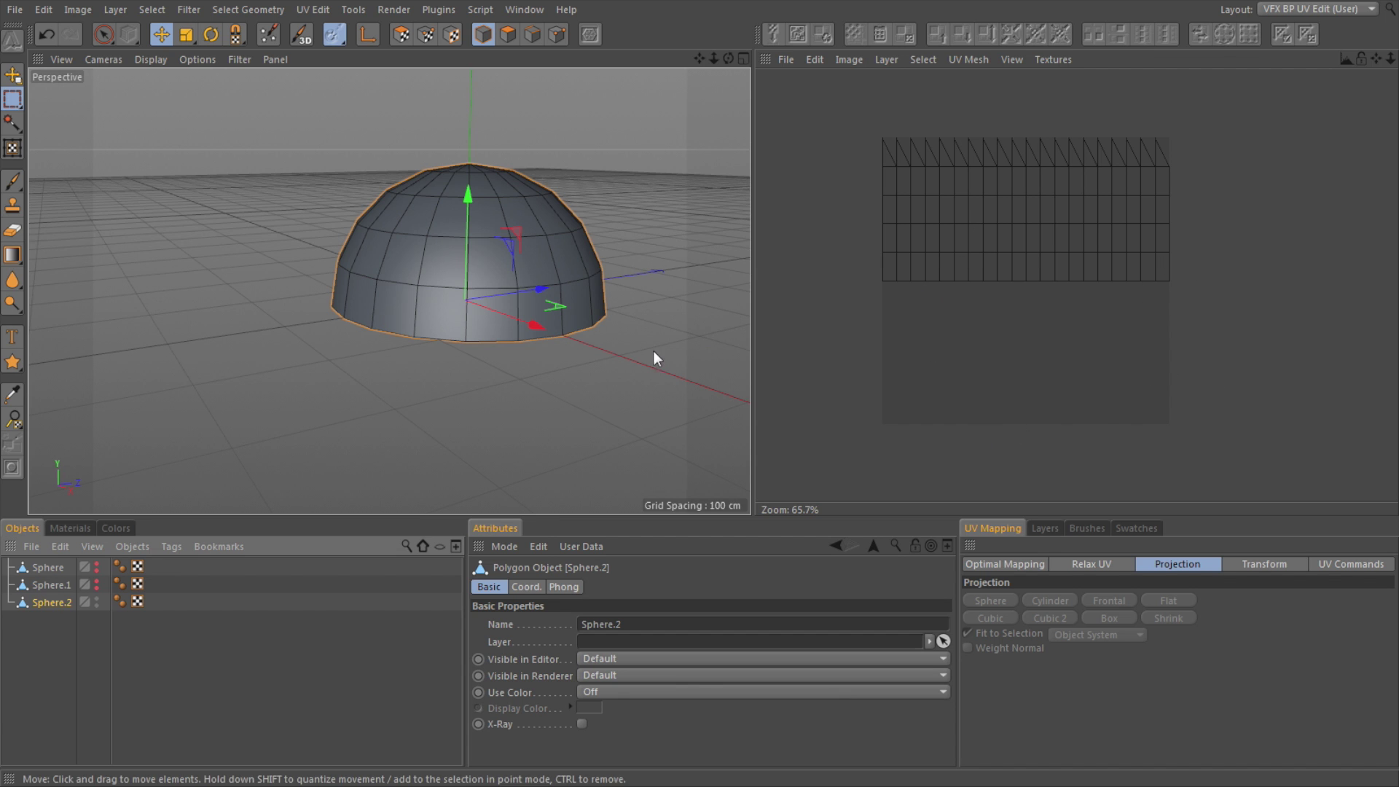
alt+middle_drag(431, 402, 418, 428)
alt+drag(418, 421, 435, 455)
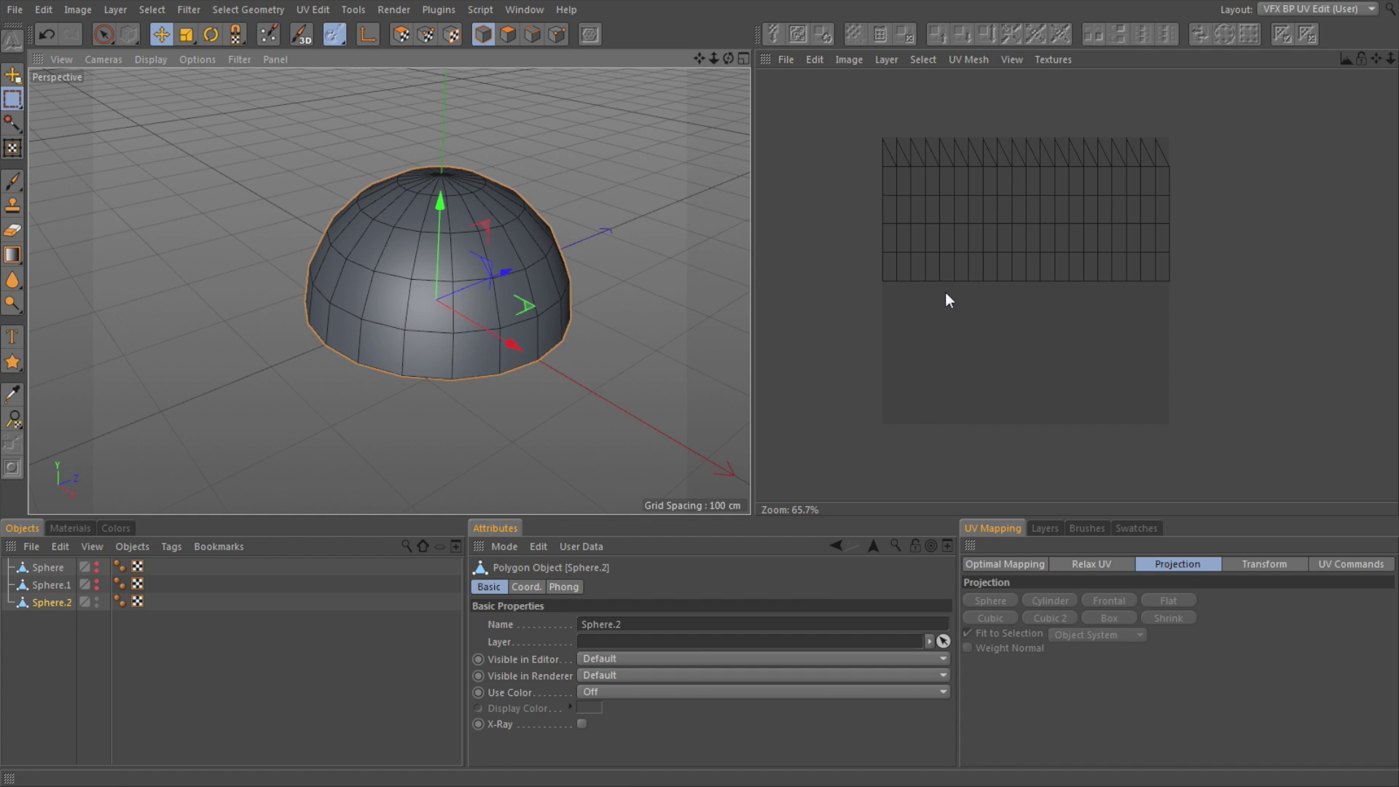
scroll(618, 346, up, 3)
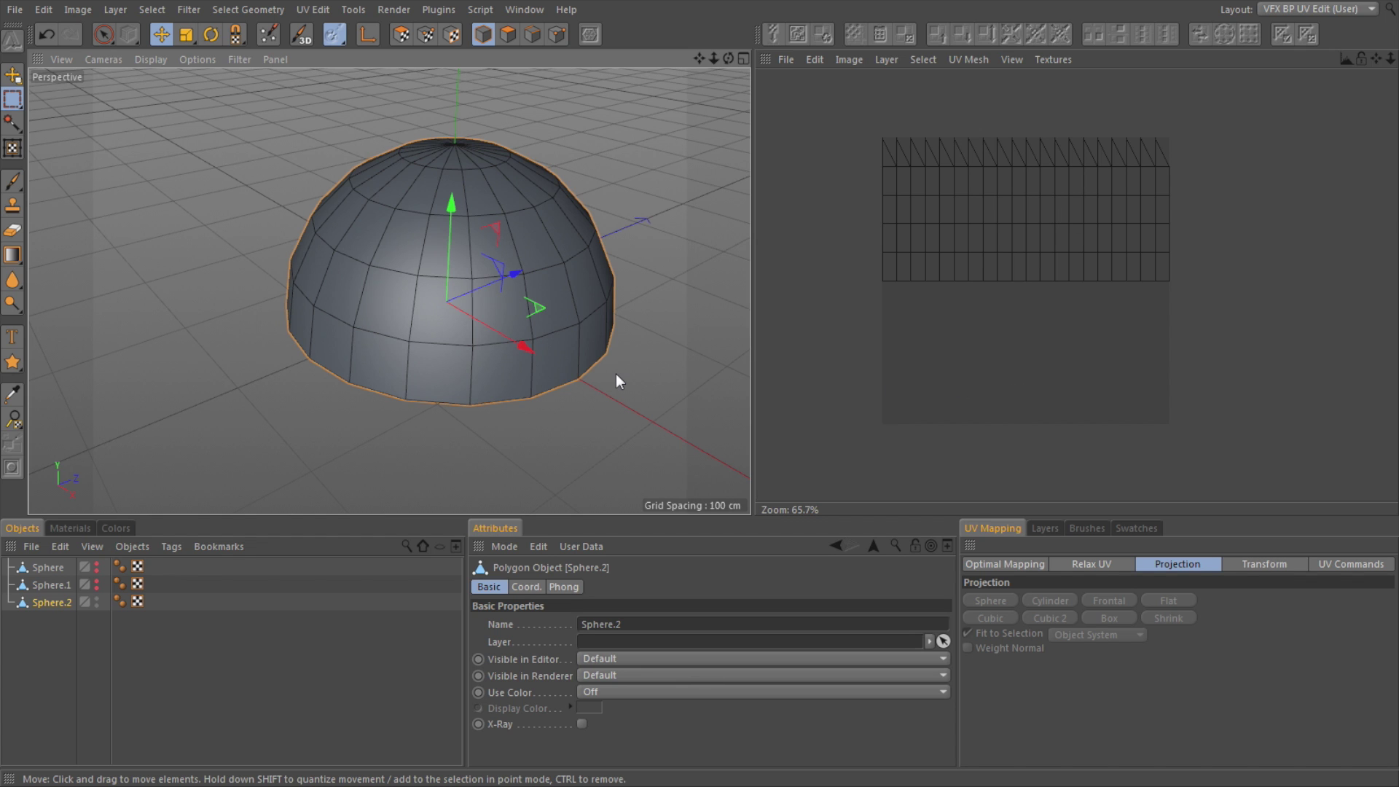
alt+drag(615, 374, 547, 368)
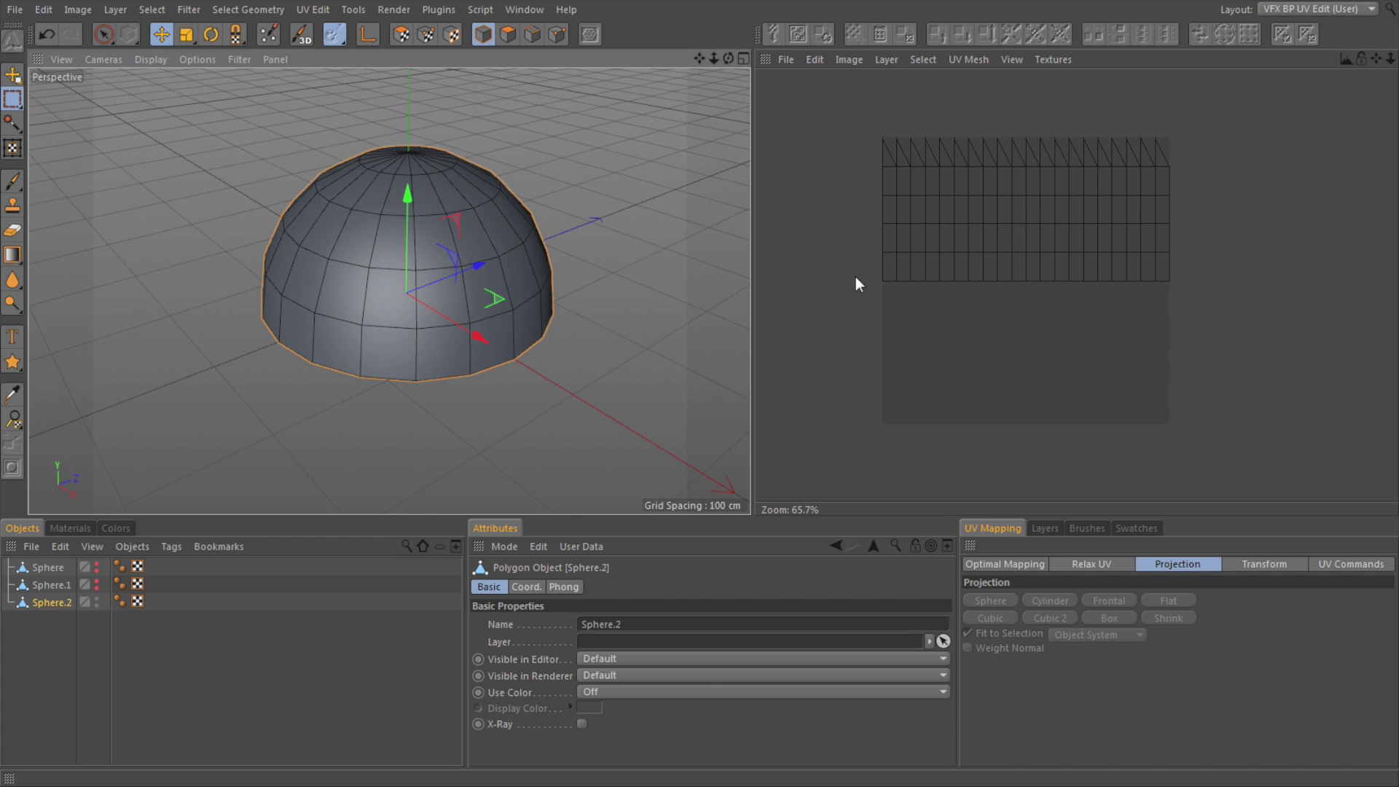
alt+drag(712, 272, 611, 294)
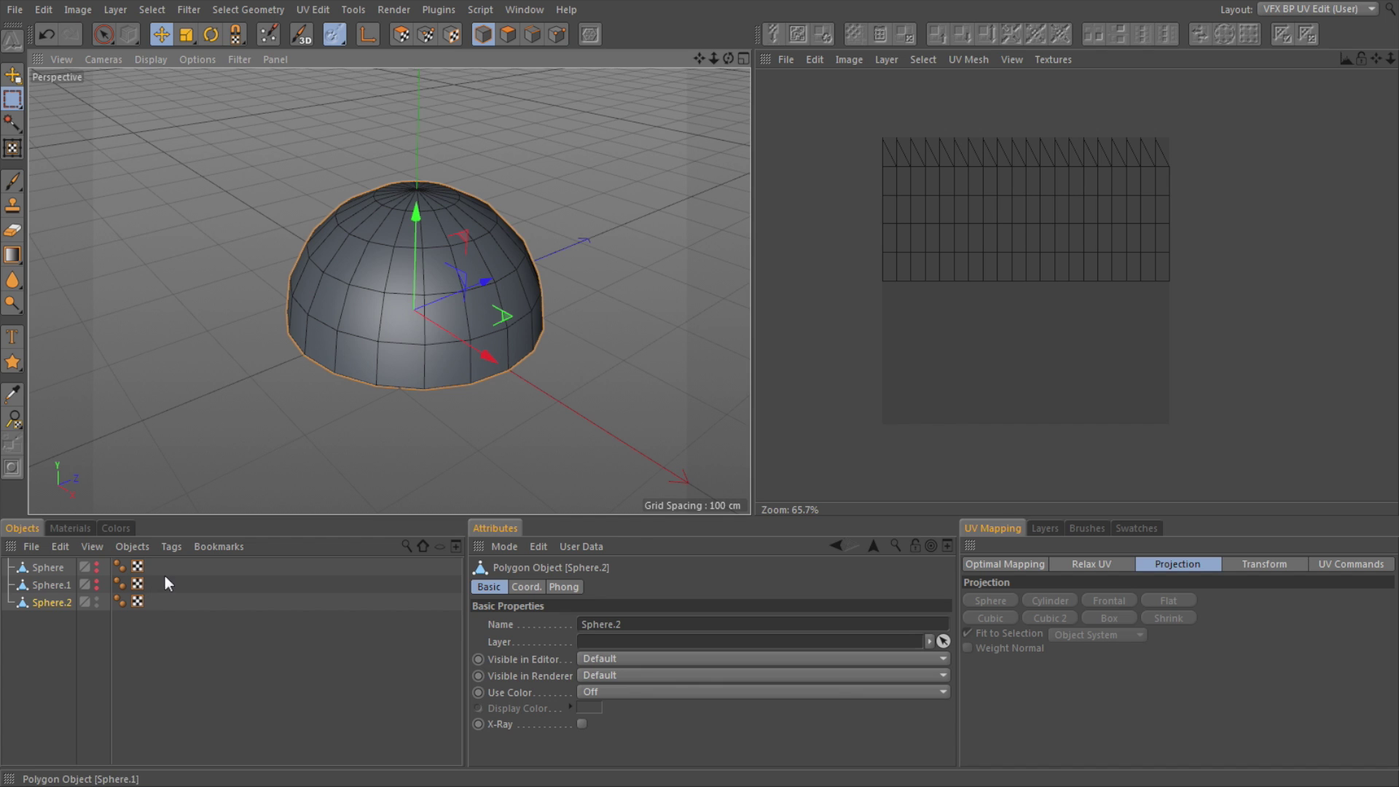
- Delete the Standard and Hemisphere spheres and make the Hexahedron sphere visible again in editor and renderer
ctrl+click(64, 583)
key(Delete)
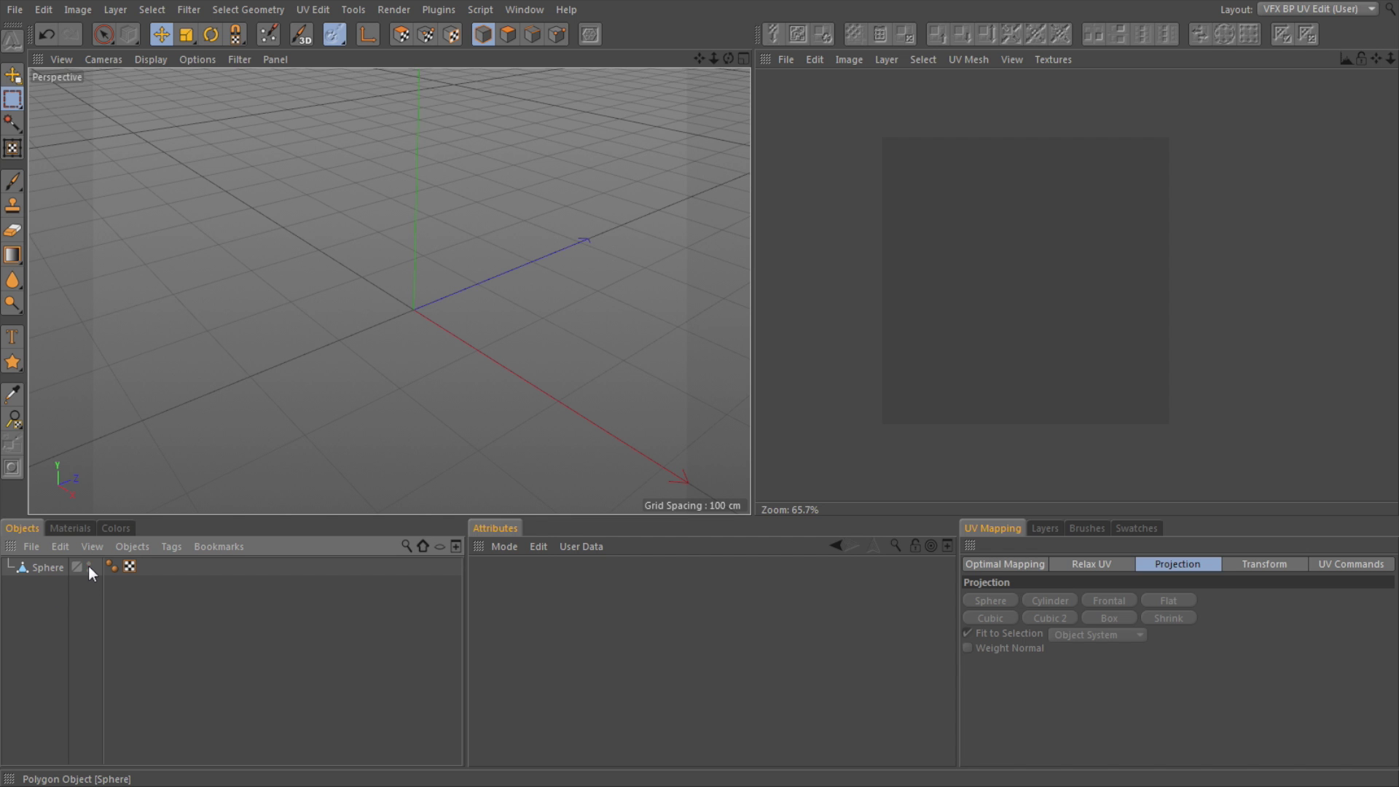
click(89, 566)
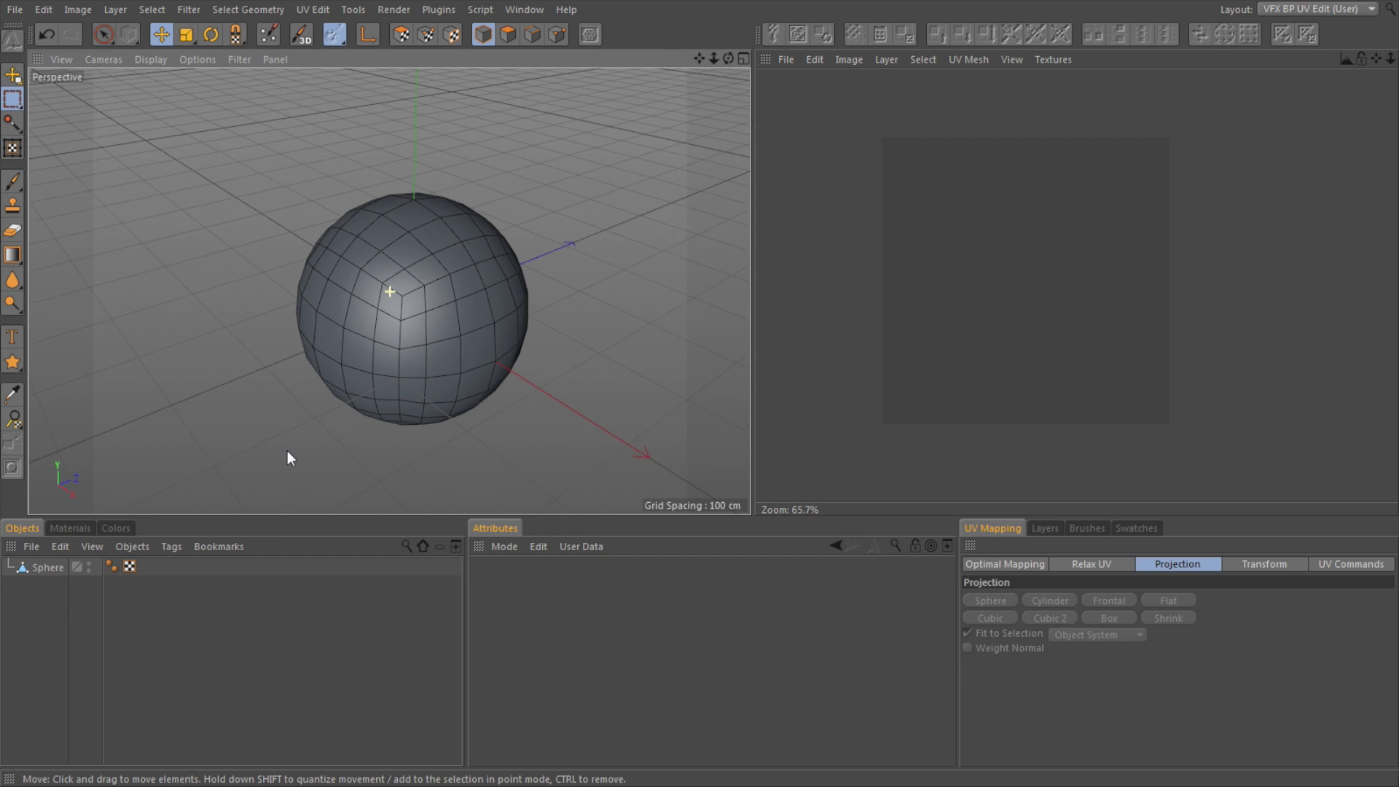
scroll(288, 452, up, 1)
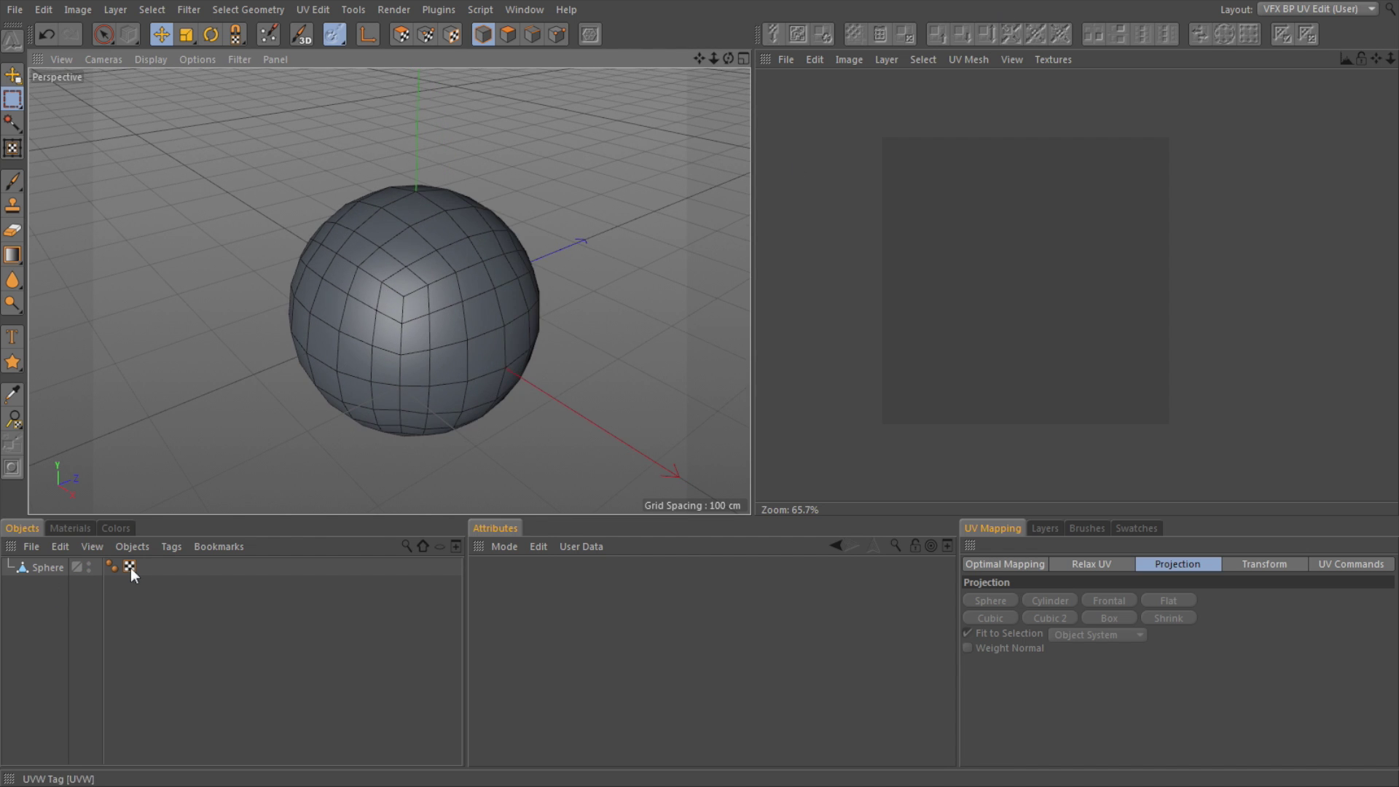
- Select the Hexahedron sphere's UVW tag to display its UV mesh
click(130, 567)
scroll(920, 355, up, 1)
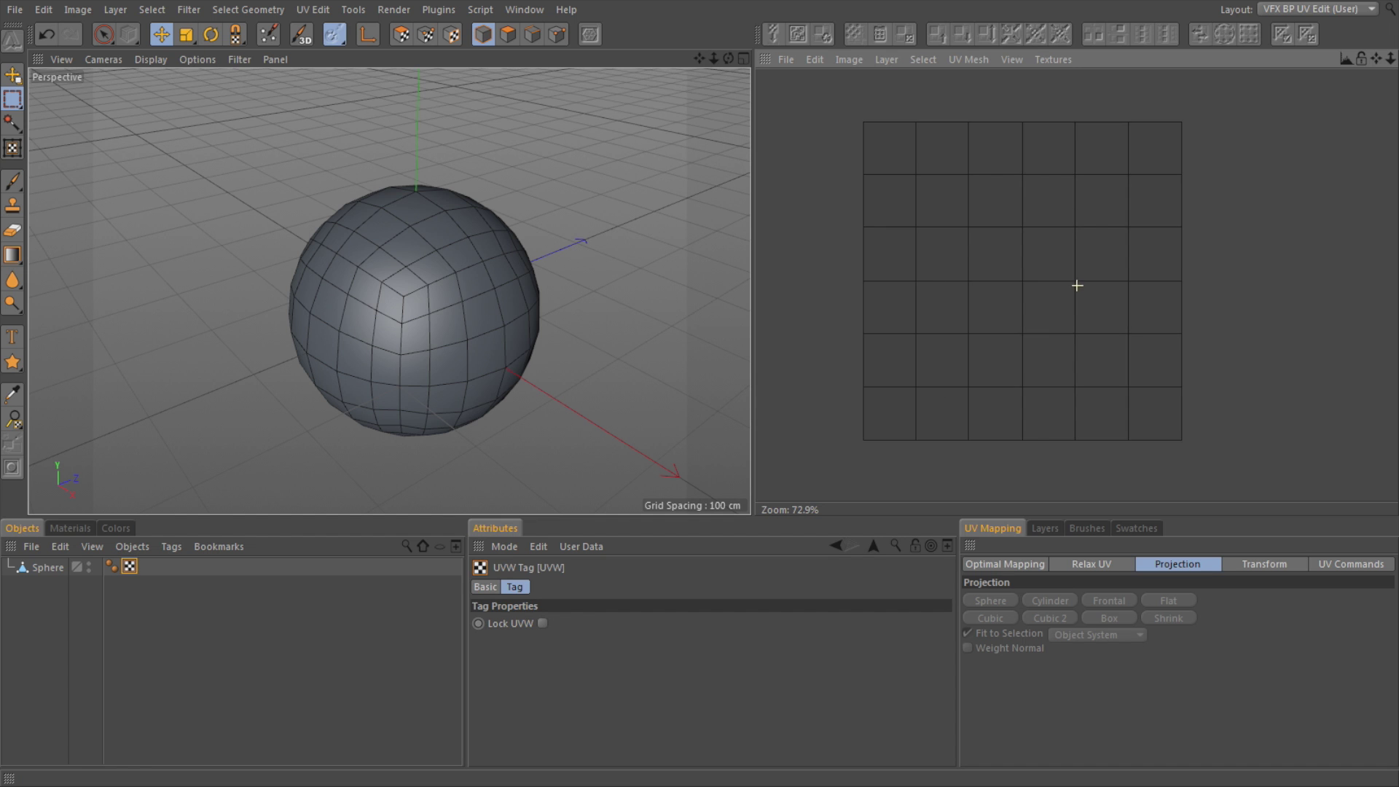
scroll(1077, 285, down, 3)
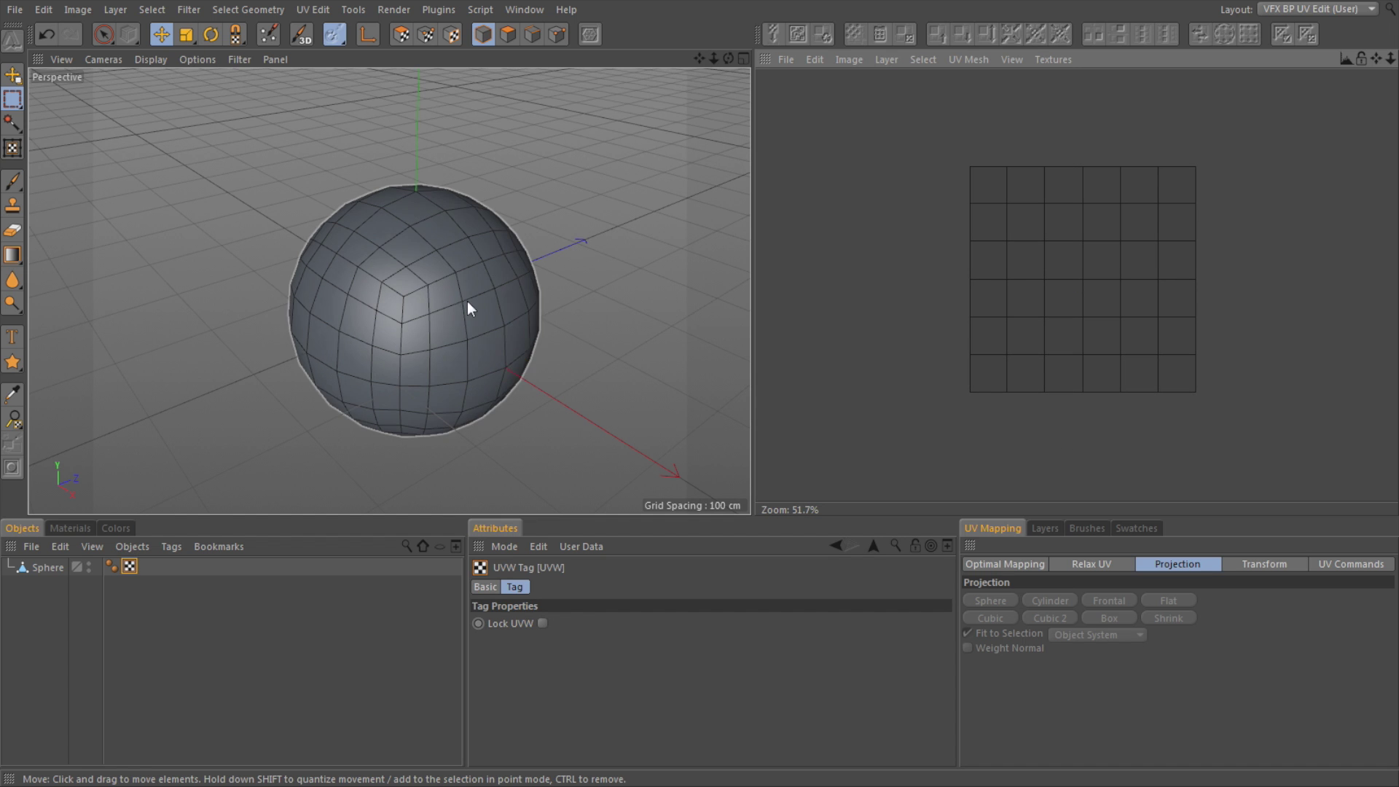
scroll(466, 301, down, 1)
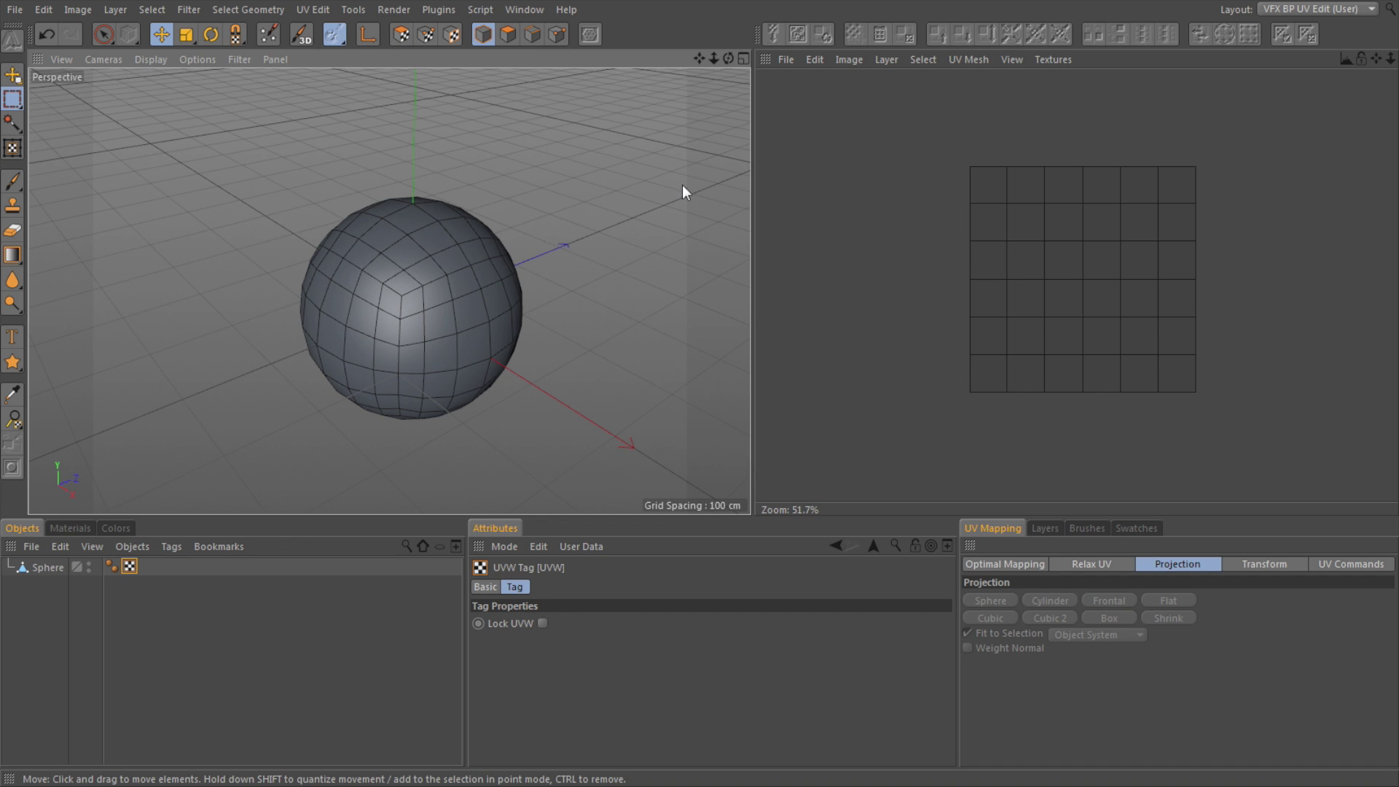
- Select a patch of polygons on the side of the Hexahedron sphere with Live Selection in polygon mode
click(508, 33)
click(105, 34)
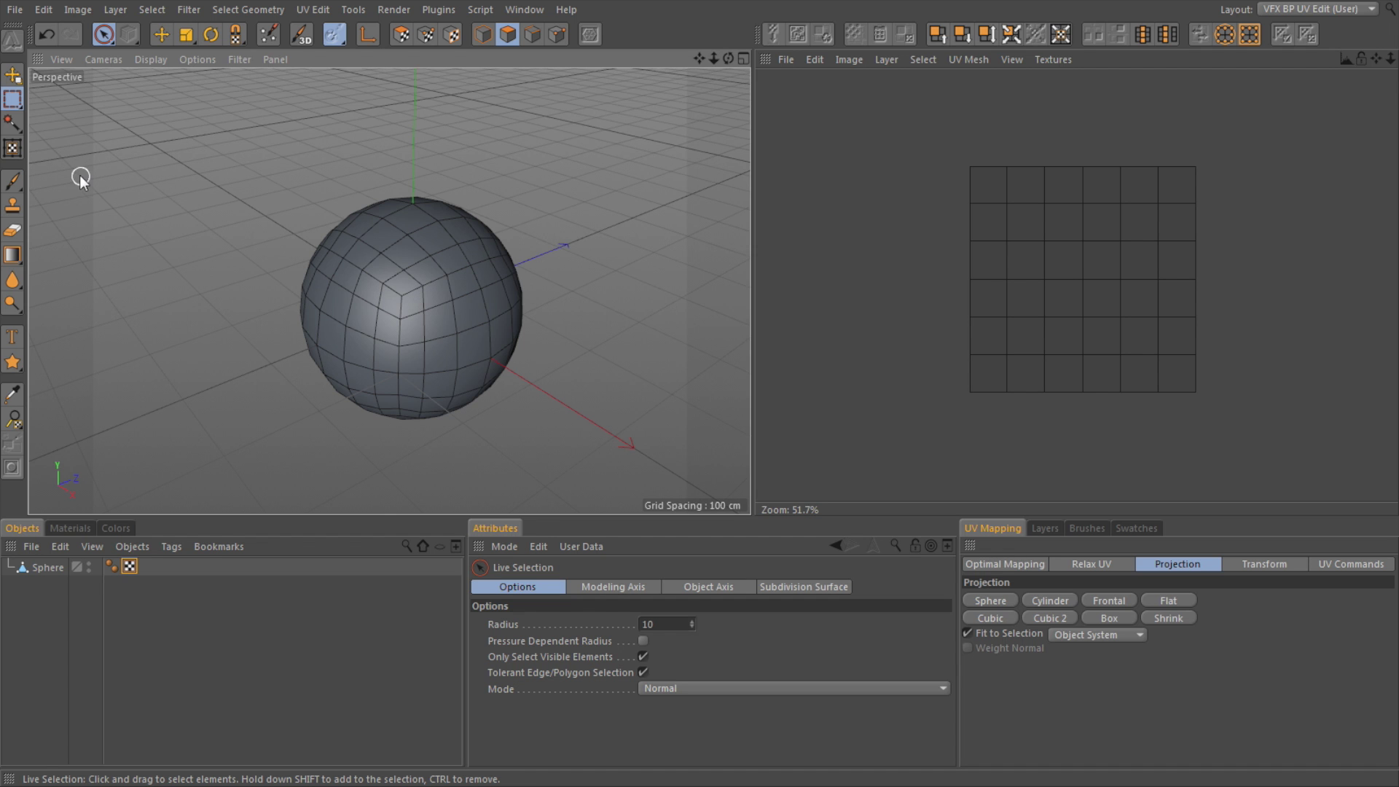
alt+drag(405, 130, 401, 111)
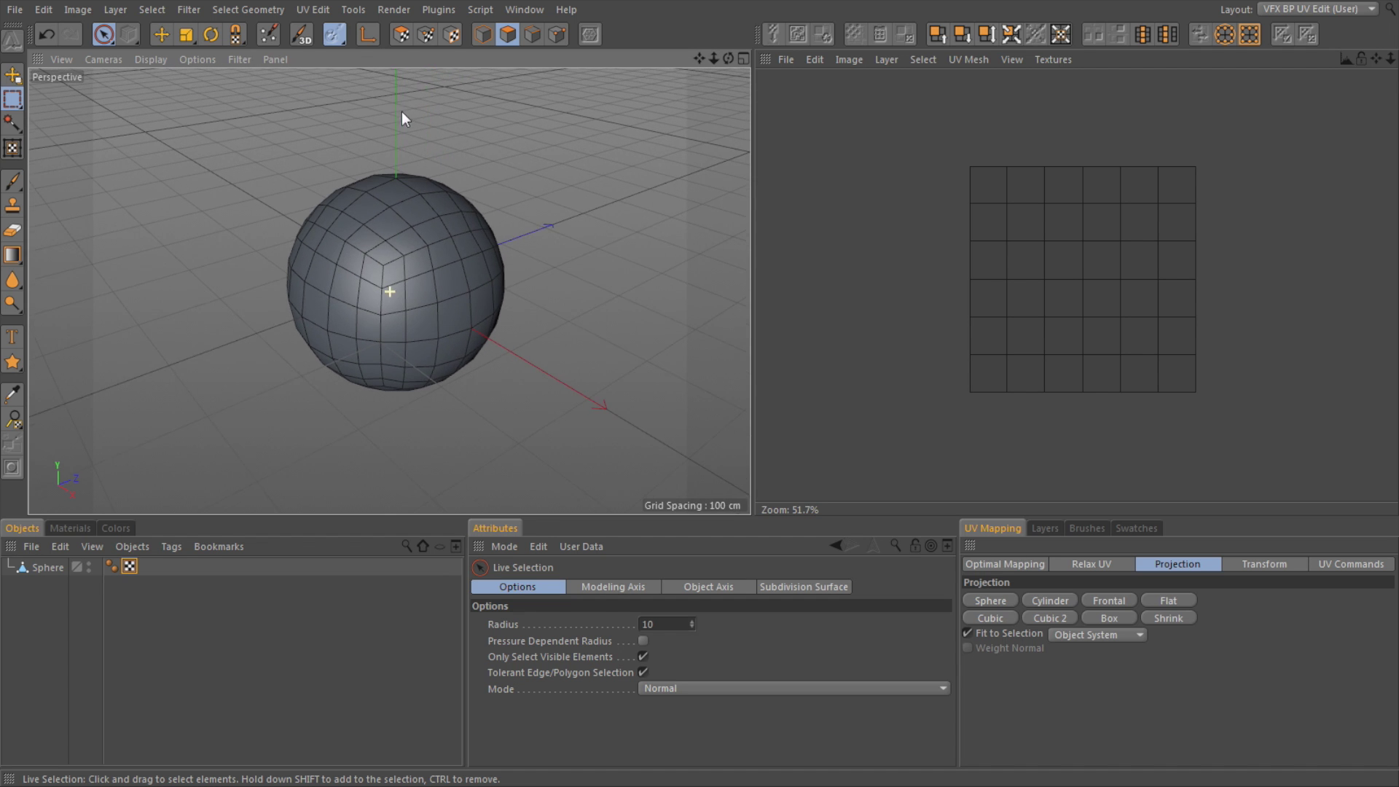
click(42, 567)
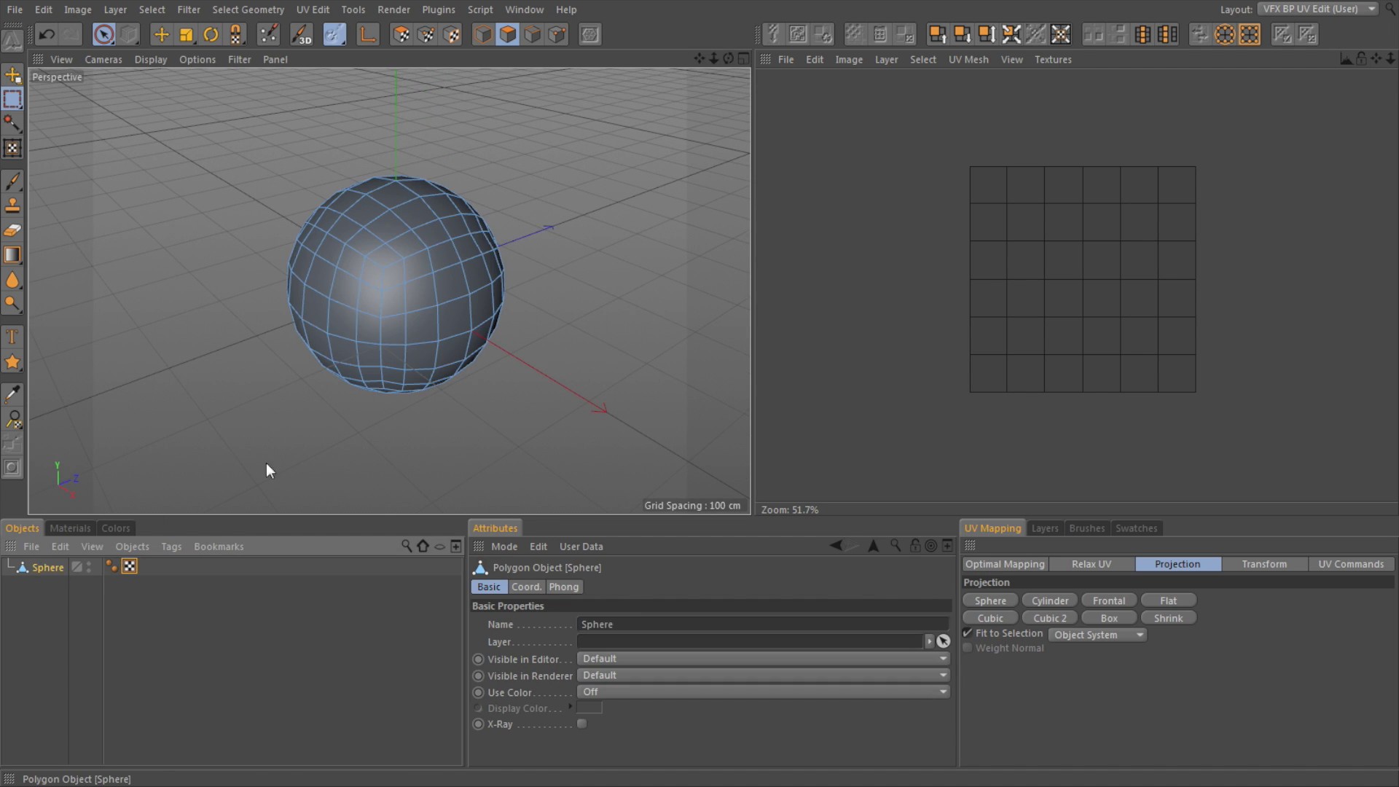
mouse_move(510, 238)
mouse_down()
mouse_move(445, 292)
mouse_move(494, 315)
mouse_move(378, 269)
mouse_move(427, 238)
mouse_move(439, 289)
mouse_move(348, 308)
mouse_move(267, 188)
mouse_move(161, 185)
mouse_move(105, 211)
mouse_move(241, 247)
mouse_move(378, 323)
mouse_move(511, 309)
mouse_move(671, 257)
mouse_move(469, 317)
mouse_move(385, 313)
mouse_move(404, 267)
mouse_move(358, 224)
mouse_move(450, 213)
mouse_up()
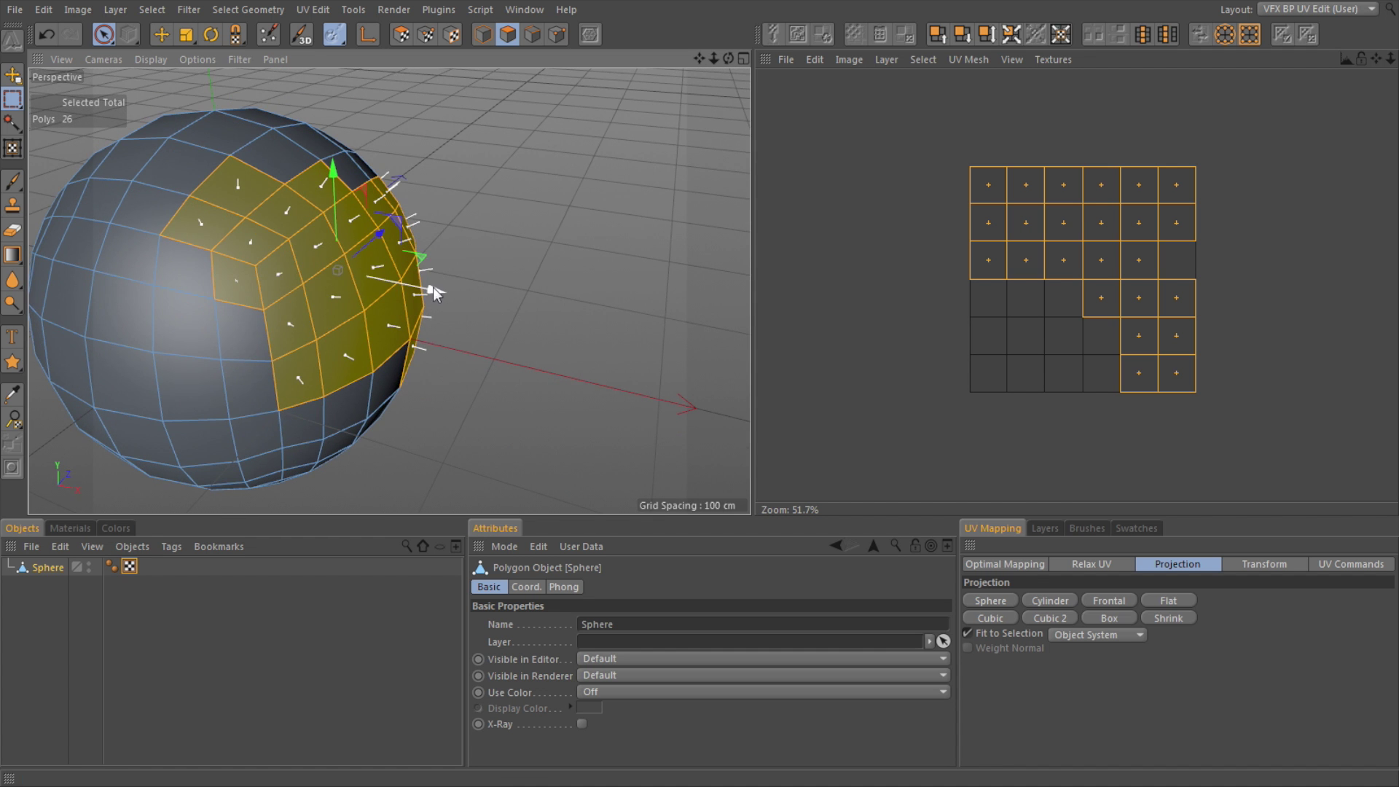
- Try to move the selected polygons on the sphere, and undo the change
drag(434, 288, 474, 313)
key(ctrl+z)
scroll(484, 230, down, 3)
scroll(497, 208, up, 2)
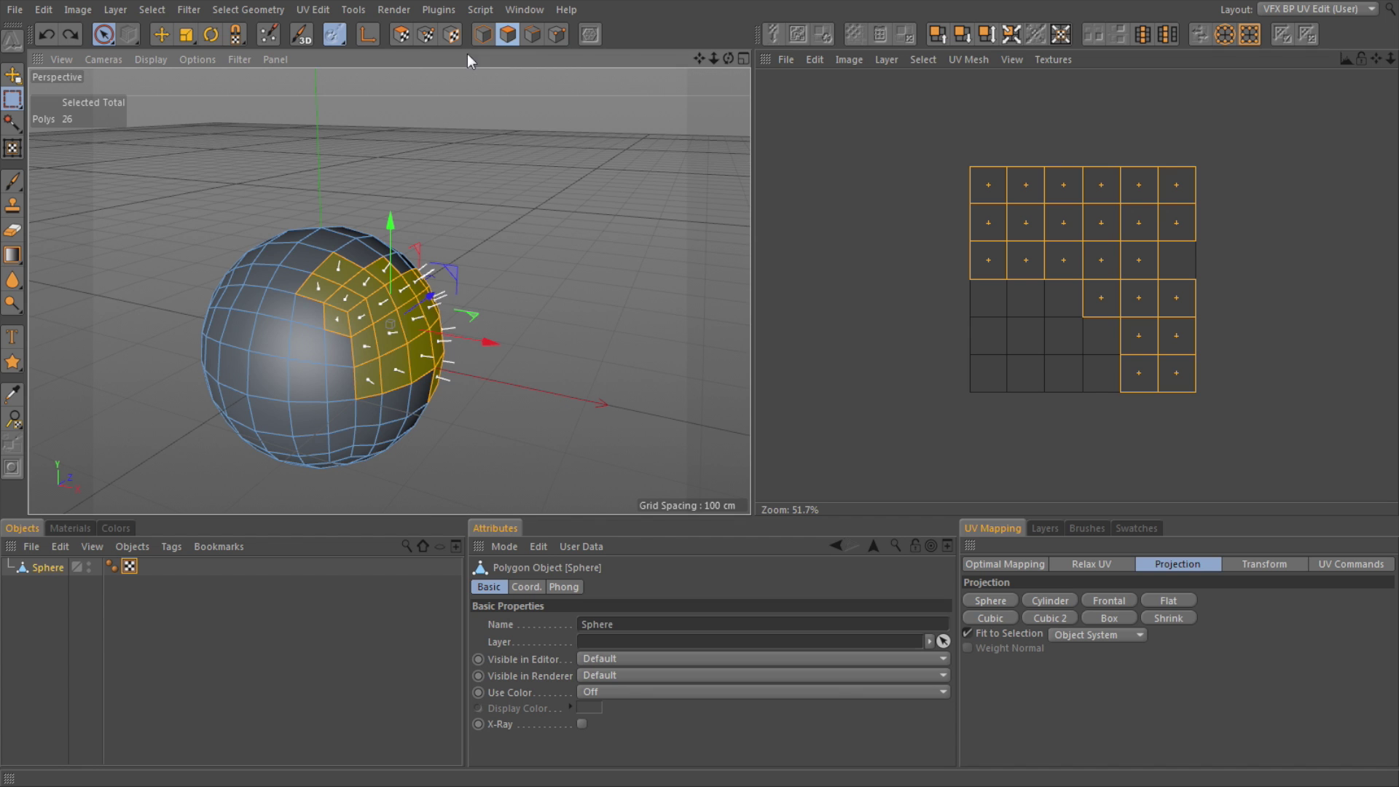
- Move the selected UV polygons off the texture square toward its lower left, using the Move tool in UV polygon mode
click(402, 35)
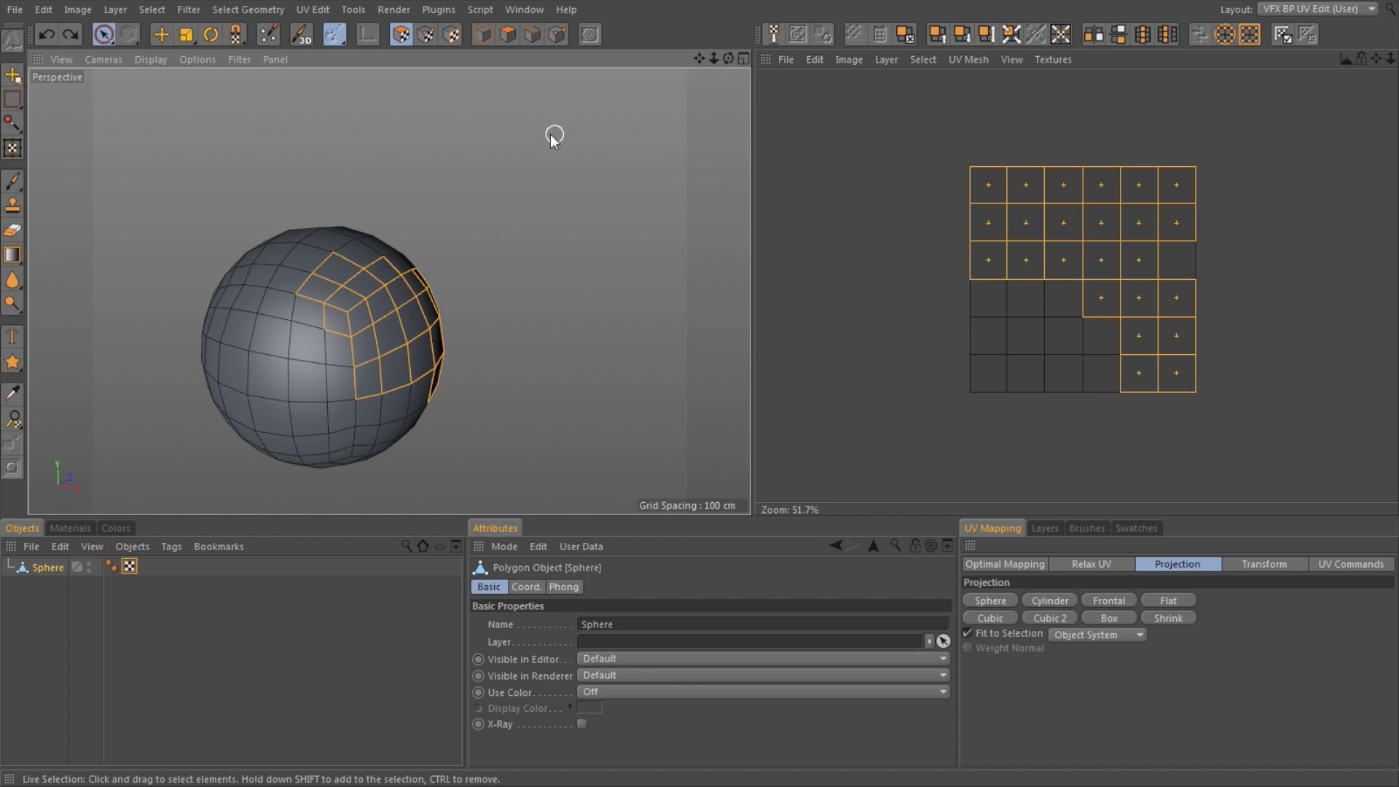
click(162, 34)
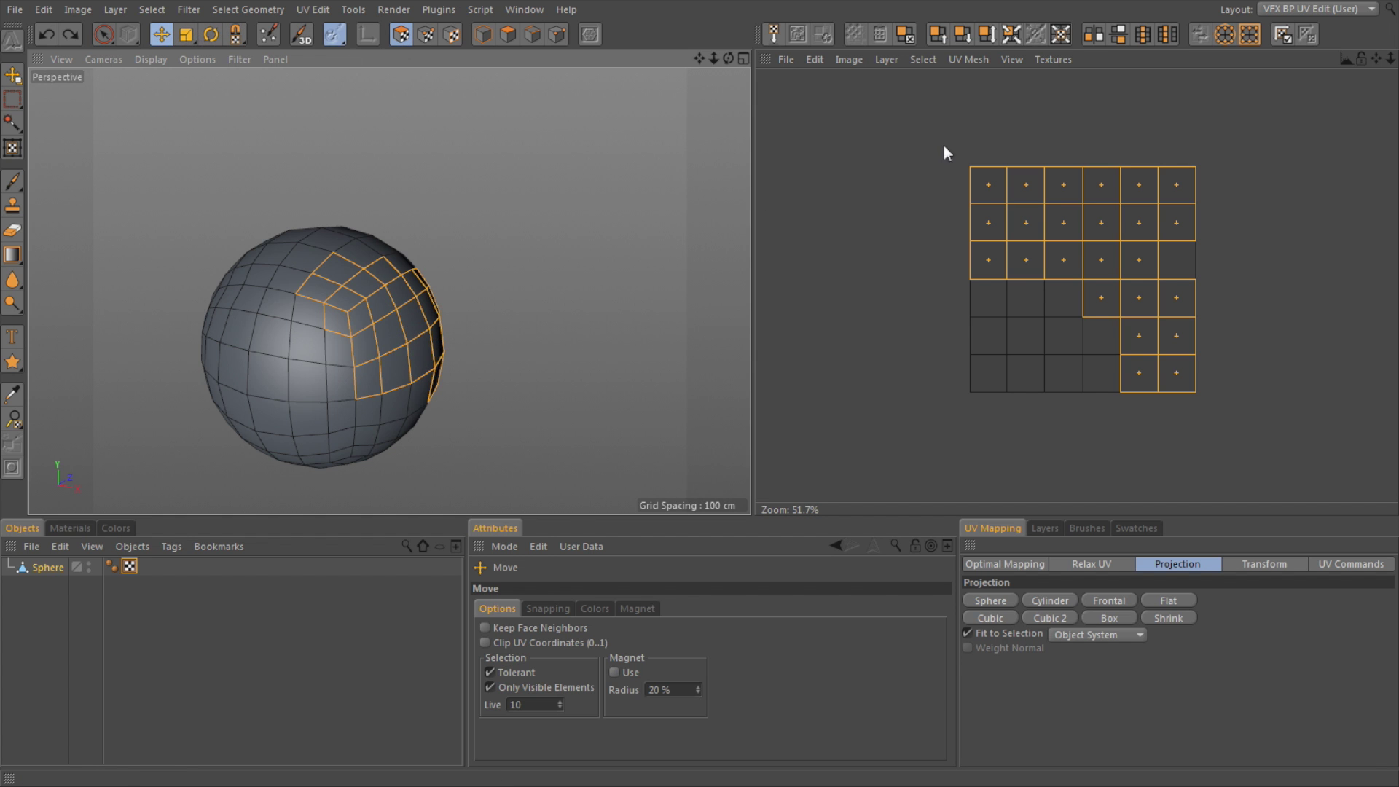
mouse_move(1105, 276)
mouse_down()
mouse_move(1089, 242)
mouse_move(956, 227)
mouse_move(888, 253)
mouse_move(1040, 181)
mouse_move(1129, 285)
mouse_move(1043, 275)
mouse_move(1016, 316)
mouse_move(1105, 272)
mouse_move(1125, 281)
mouse_move(1038, 290)
mouse_move(1081, 269)
mouse_move(973, 285)
mouse_move(1120, 285)
mouse_up()
drag(1169, 212, 895, 408)
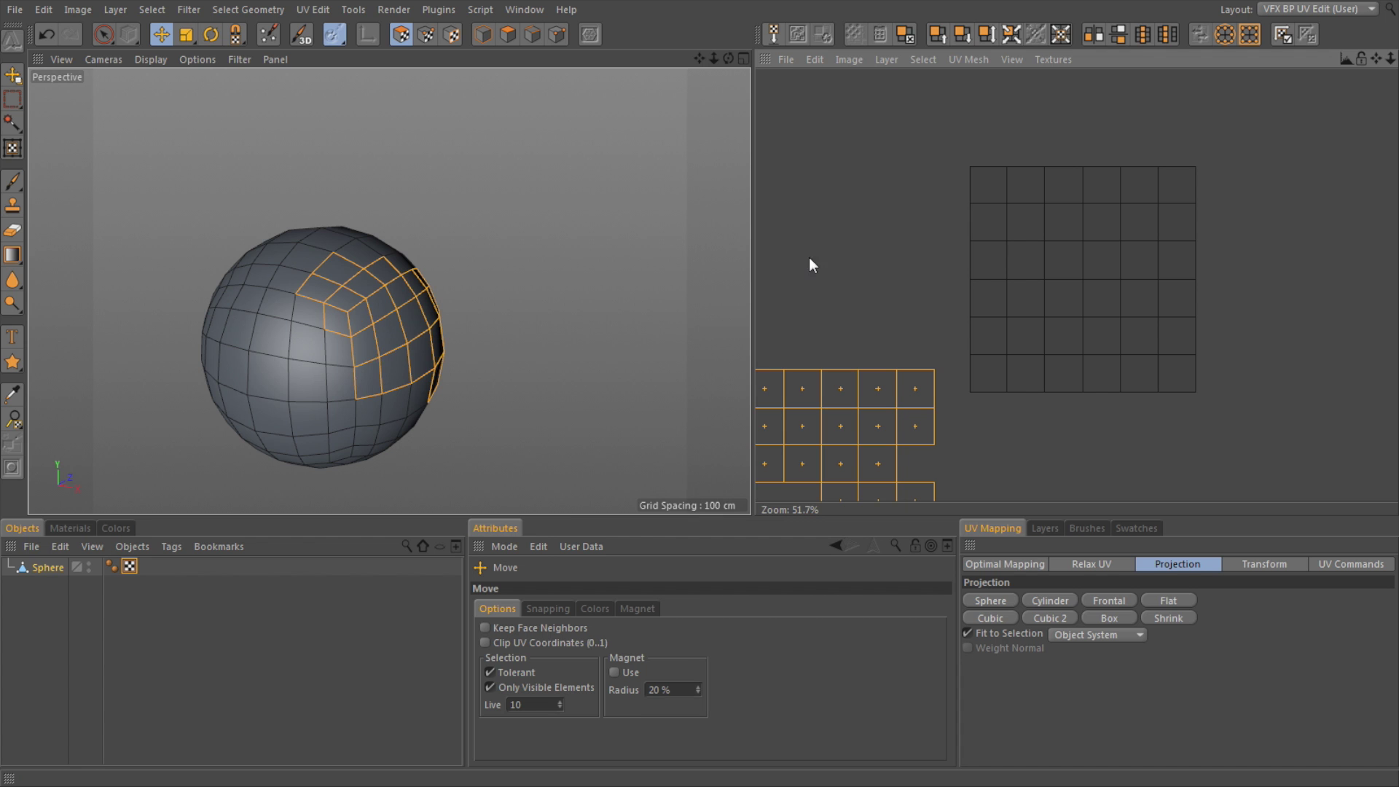
scroll(864, 270, down, 3)
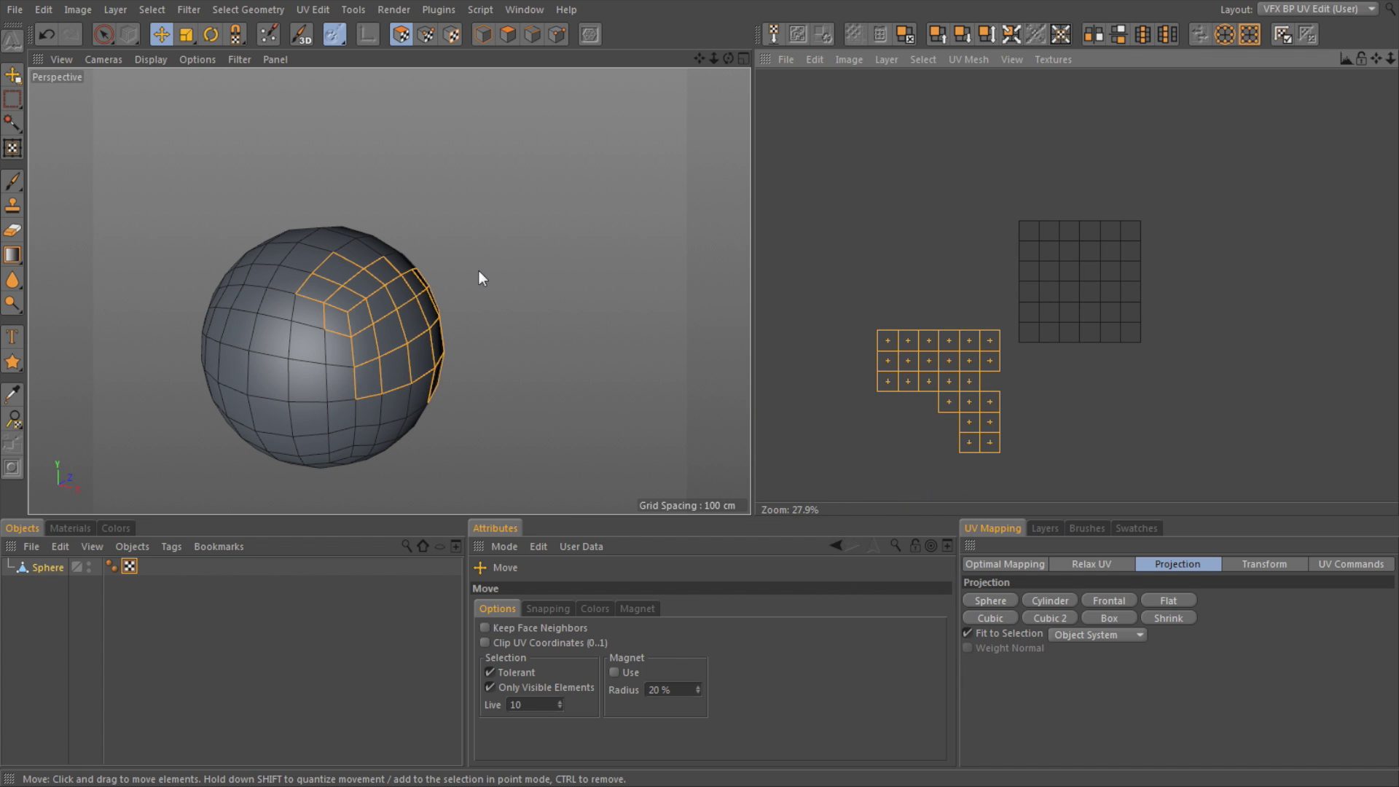
- Delete the Hexahedron sphere's UVW tag and check whether a UV mesh can still be displayed
click(122, 588)
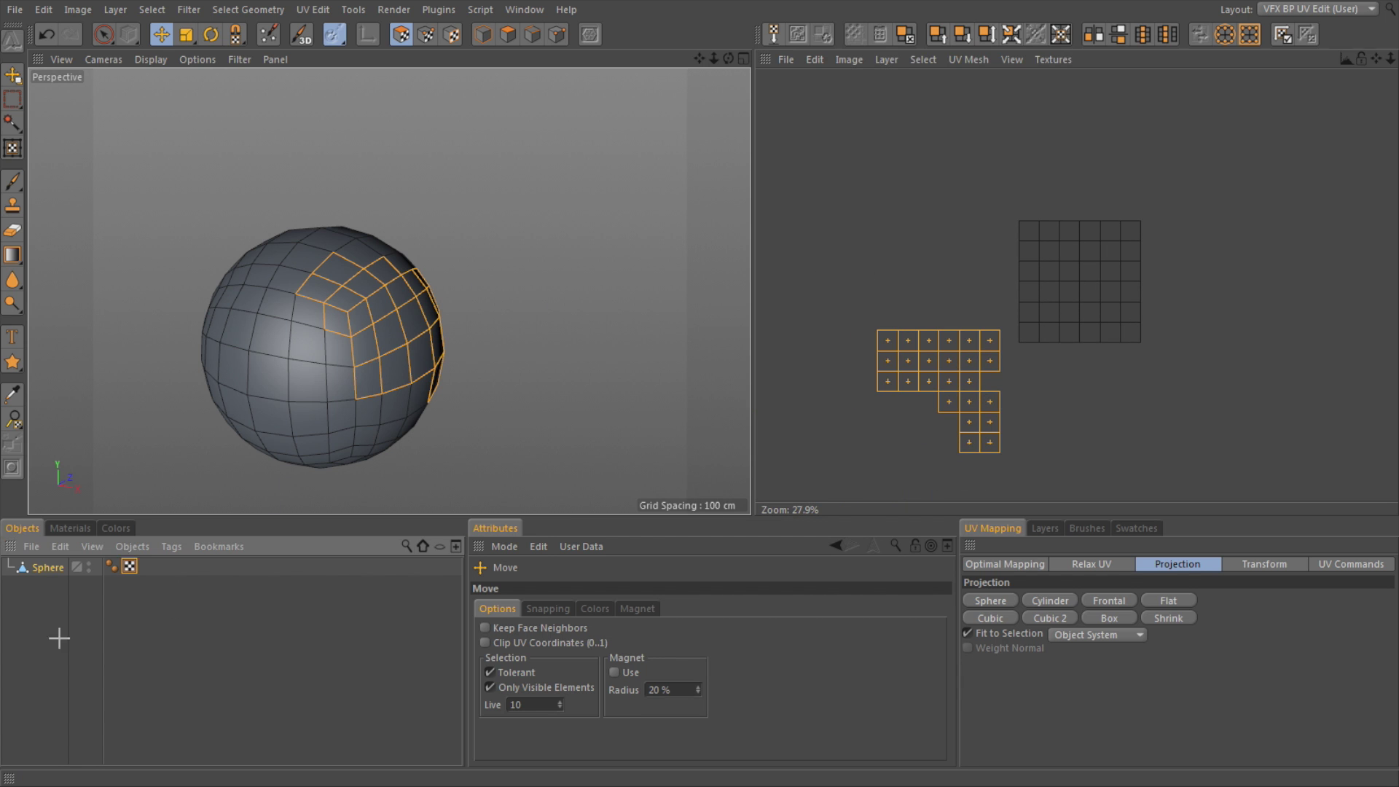
click(128, 567)
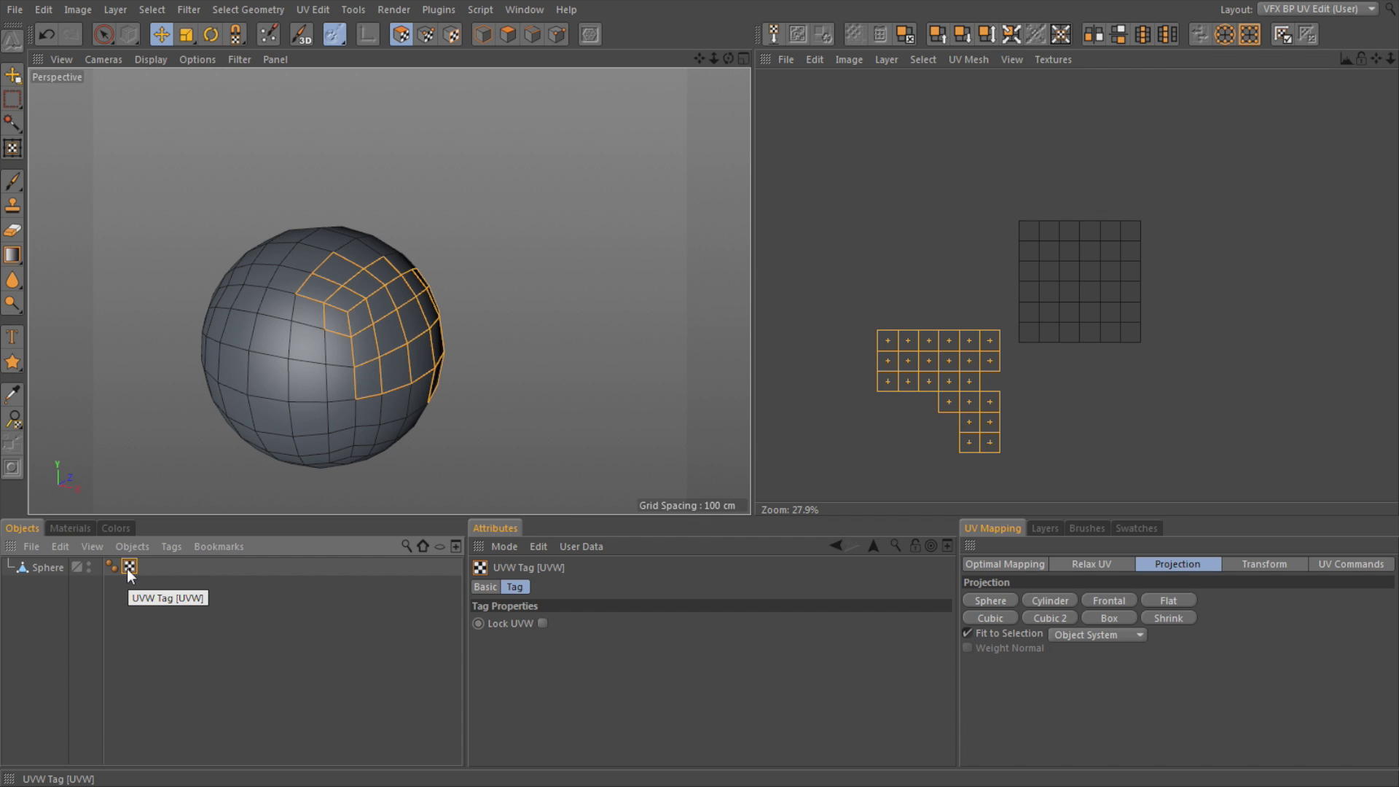
key(Delete)
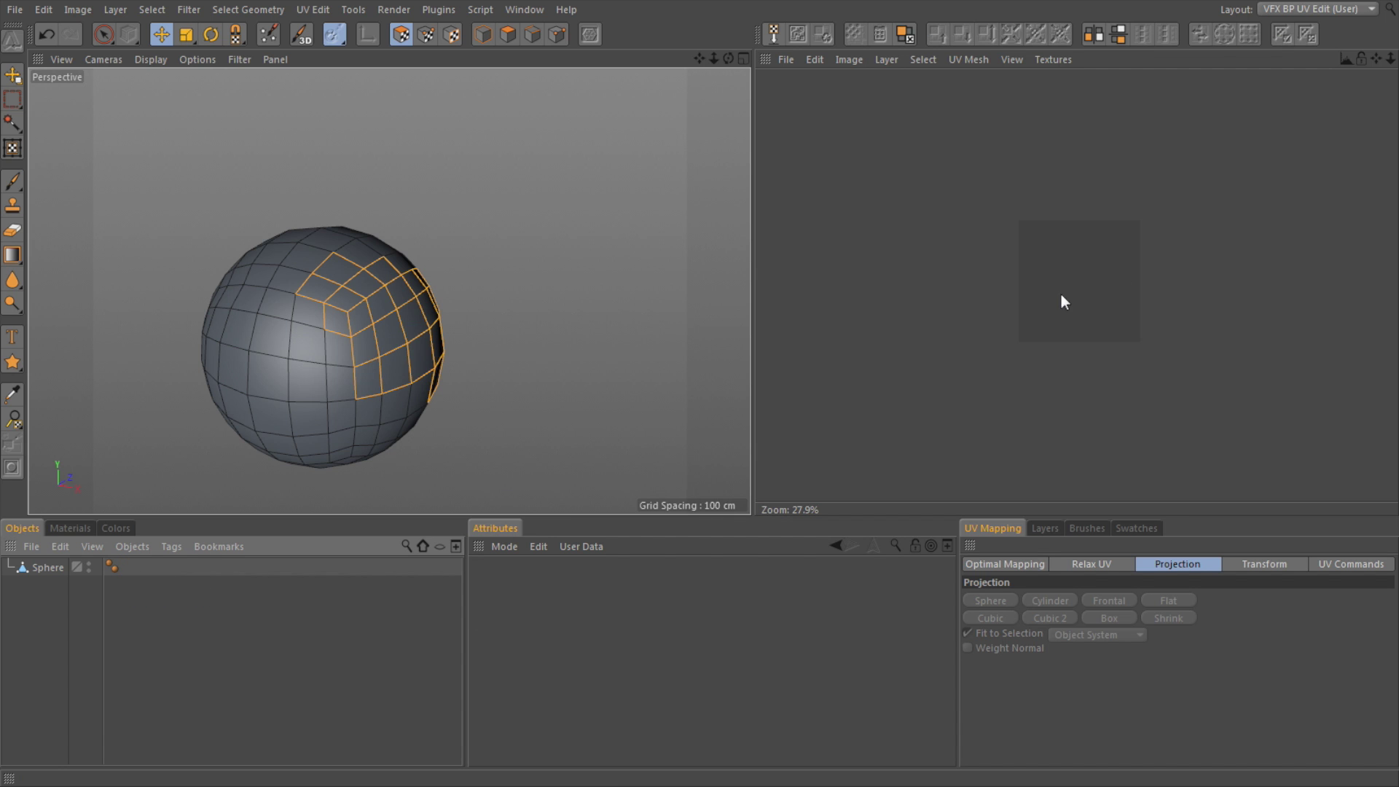
click(969, 61)
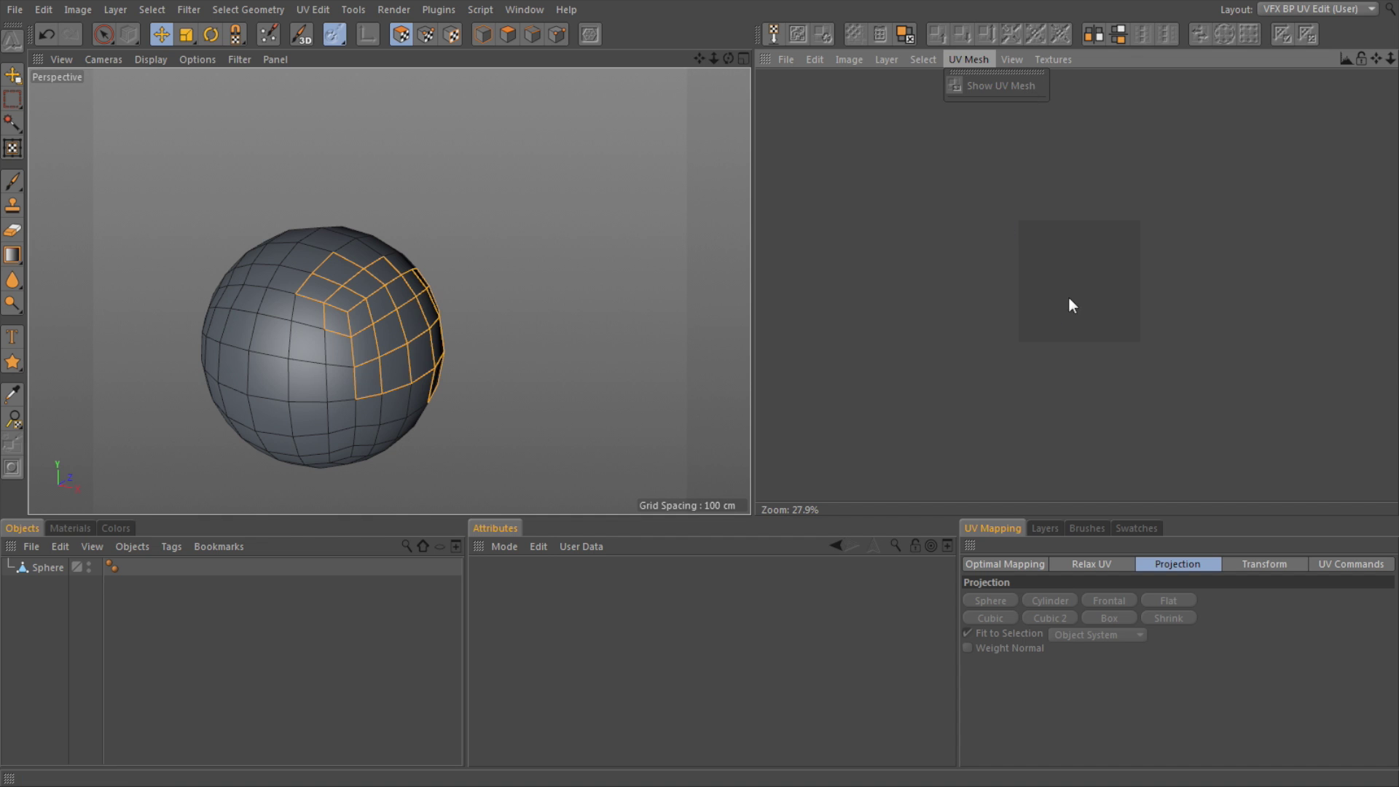
click(1131, 264)
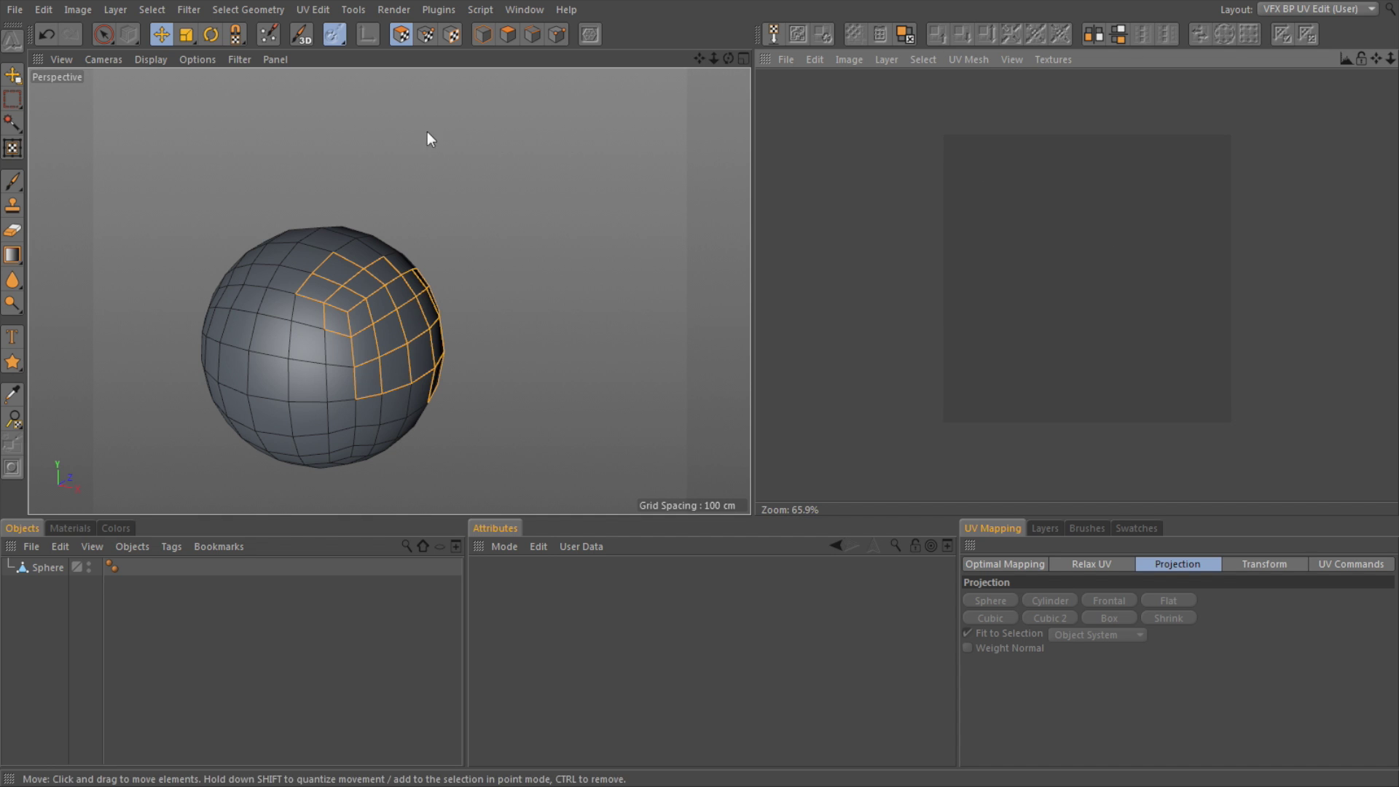
- Select a patch of polygons on the front of the sphere with Live Selection, and check for a UV mesh in UV polygon mode
click(507, 35)
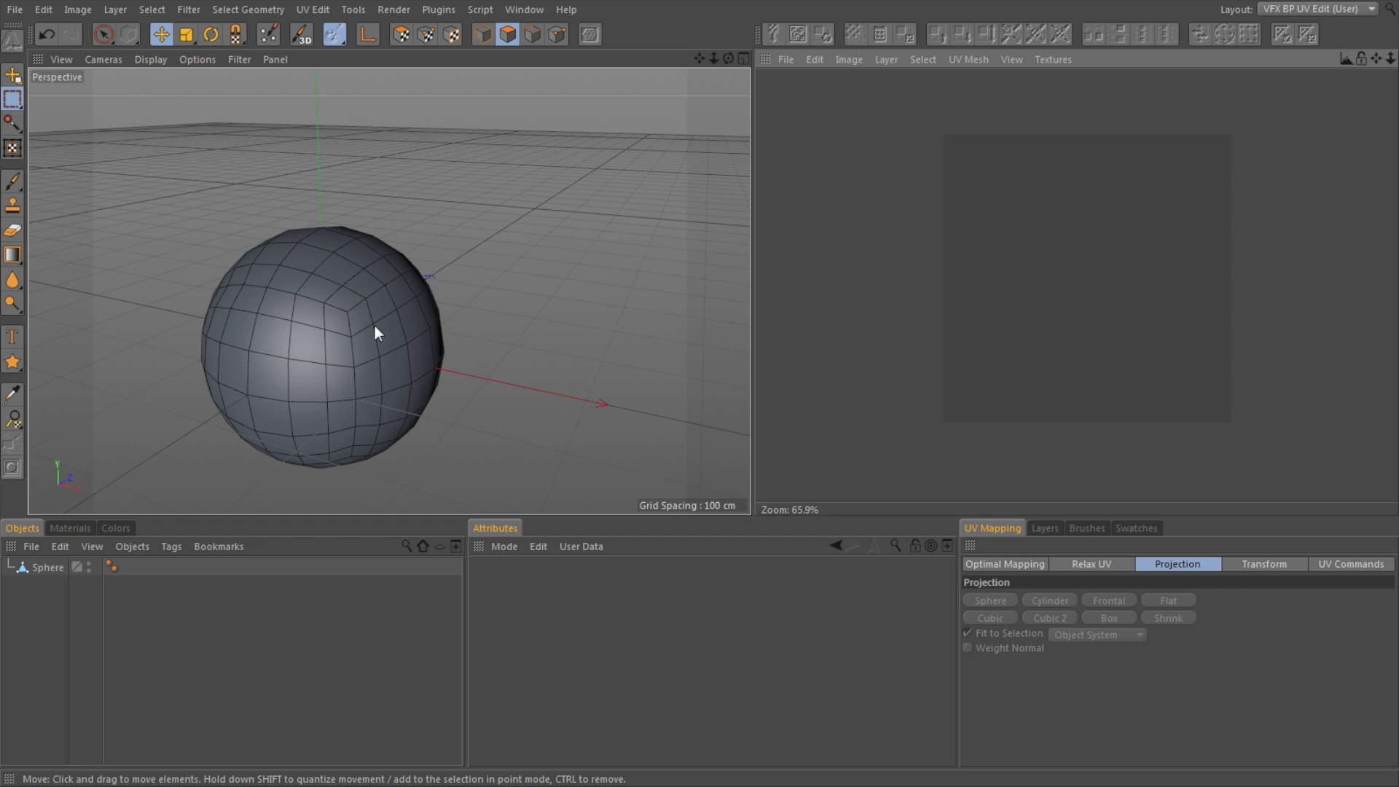
click(103, 33)
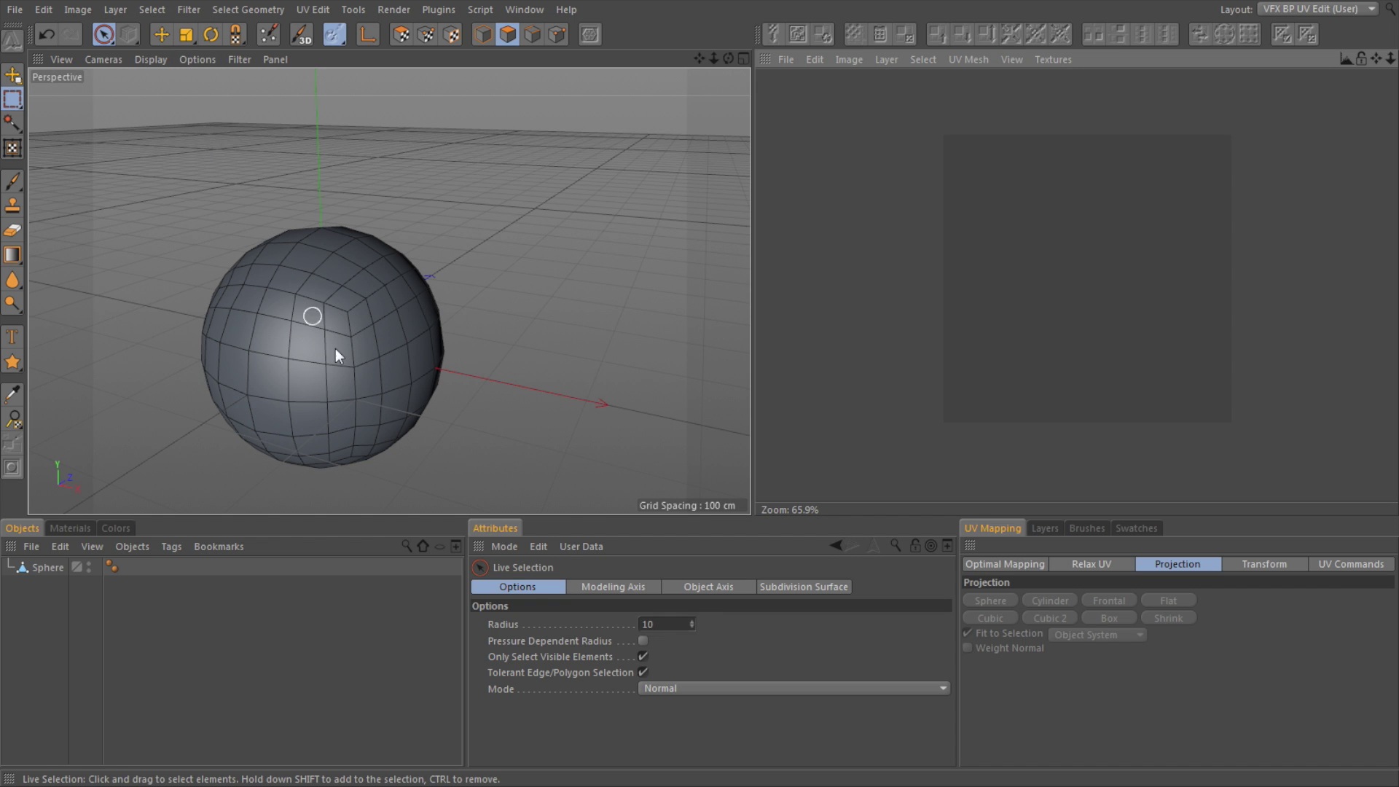
scroll(393, 116, down, 2)
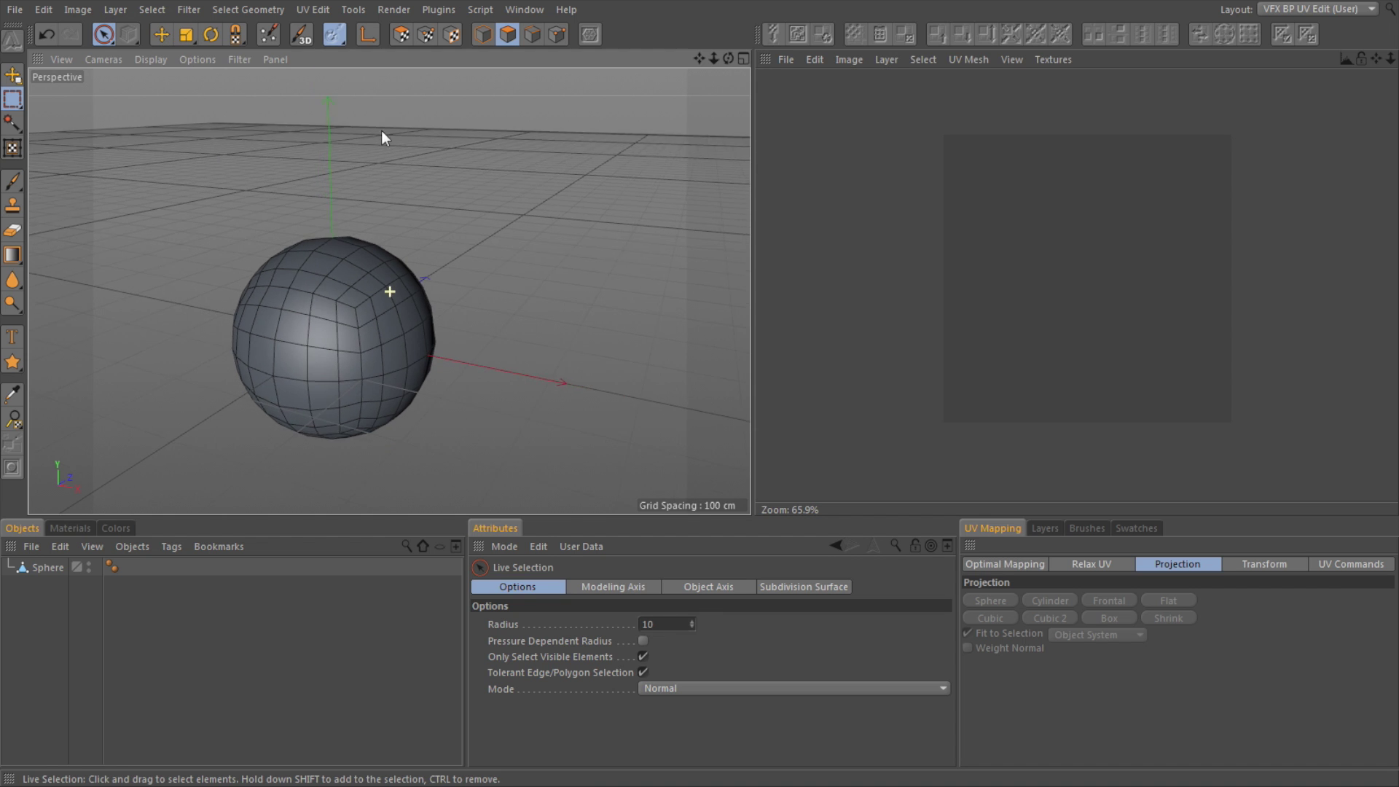
click(47, 568)
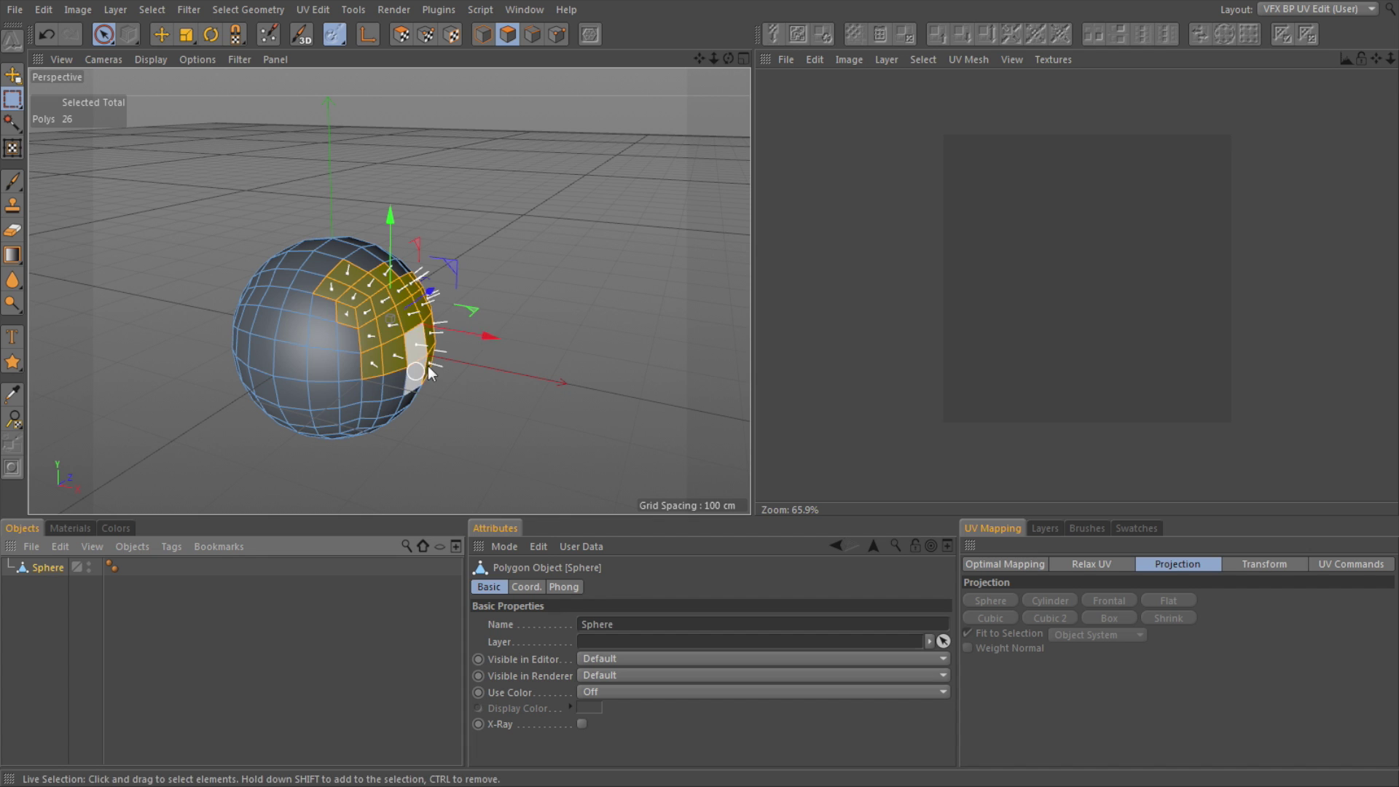
mouse_move(403, 421)
mouse_down()
mouse_move(315, 433)
mouse_move(394, 328)
mouse_move(321, 300)
mouse_up()
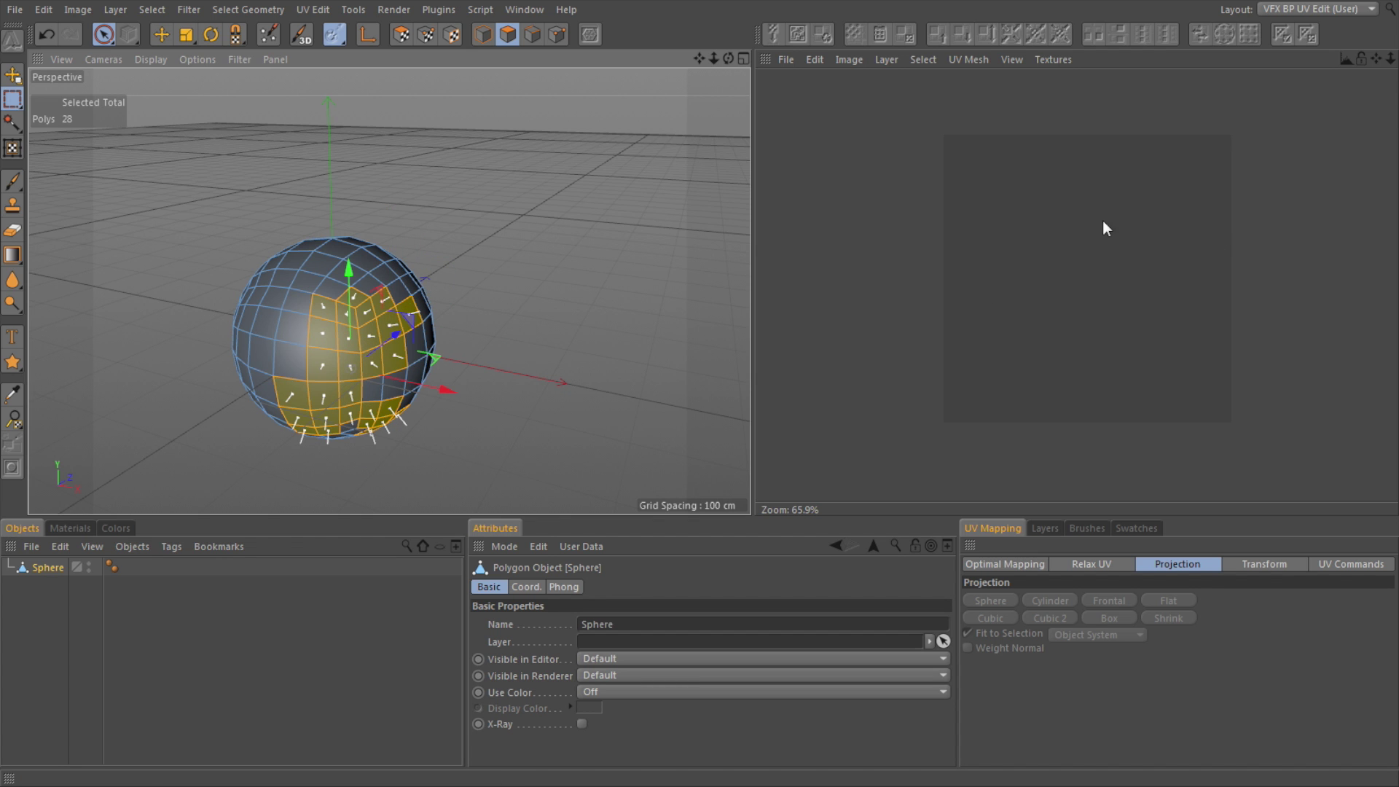
click(401, 34)
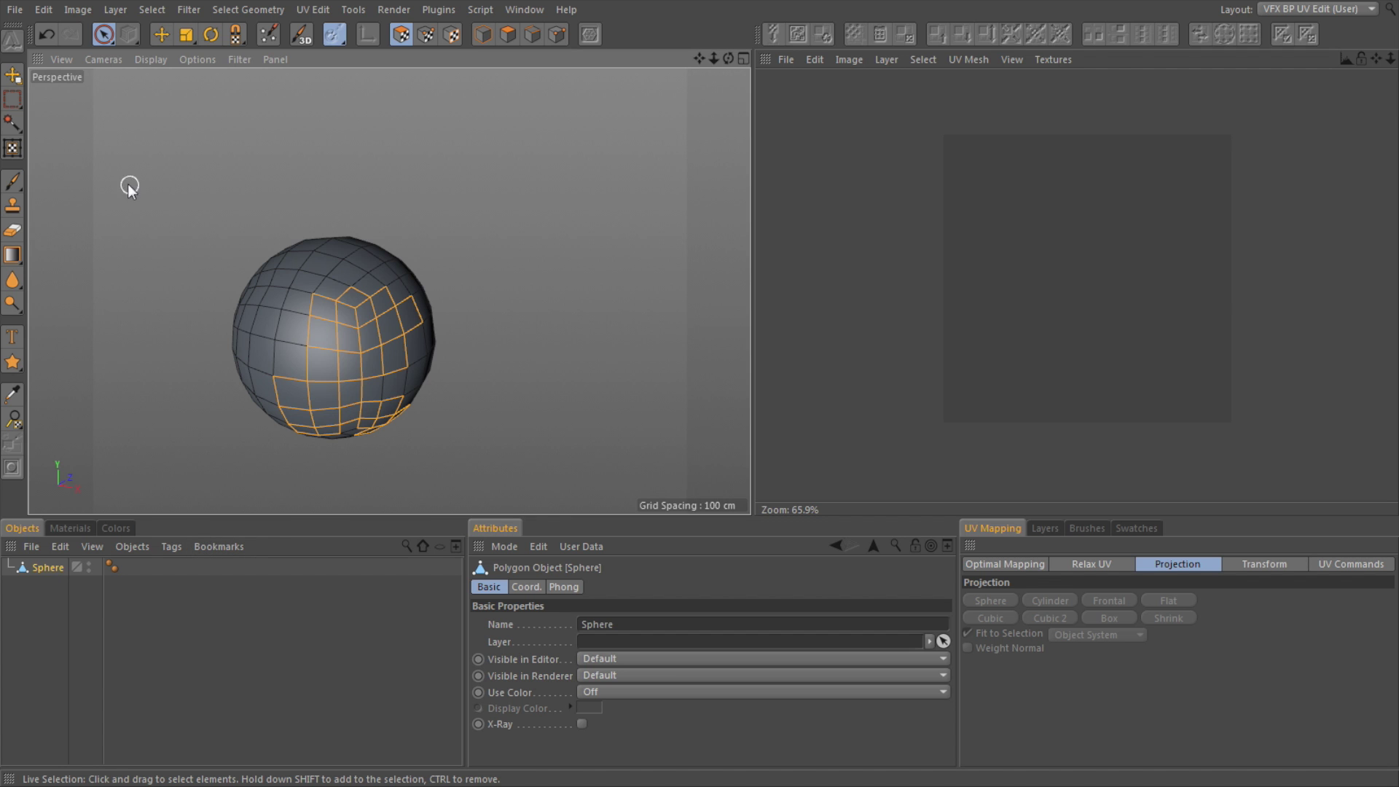
click(43, 634)
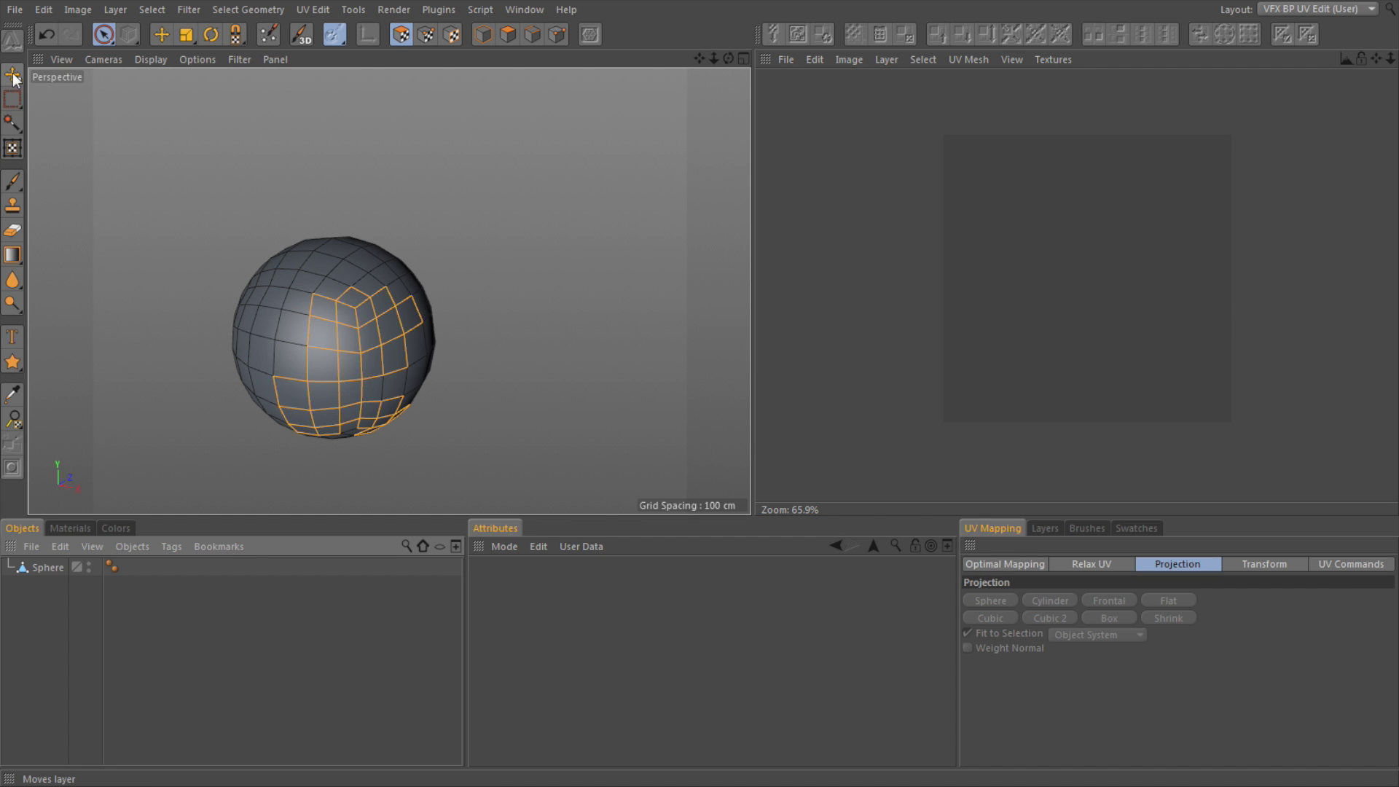
- Return to model mode with the Move tool and select the whole Sphere object
click(162, 40)
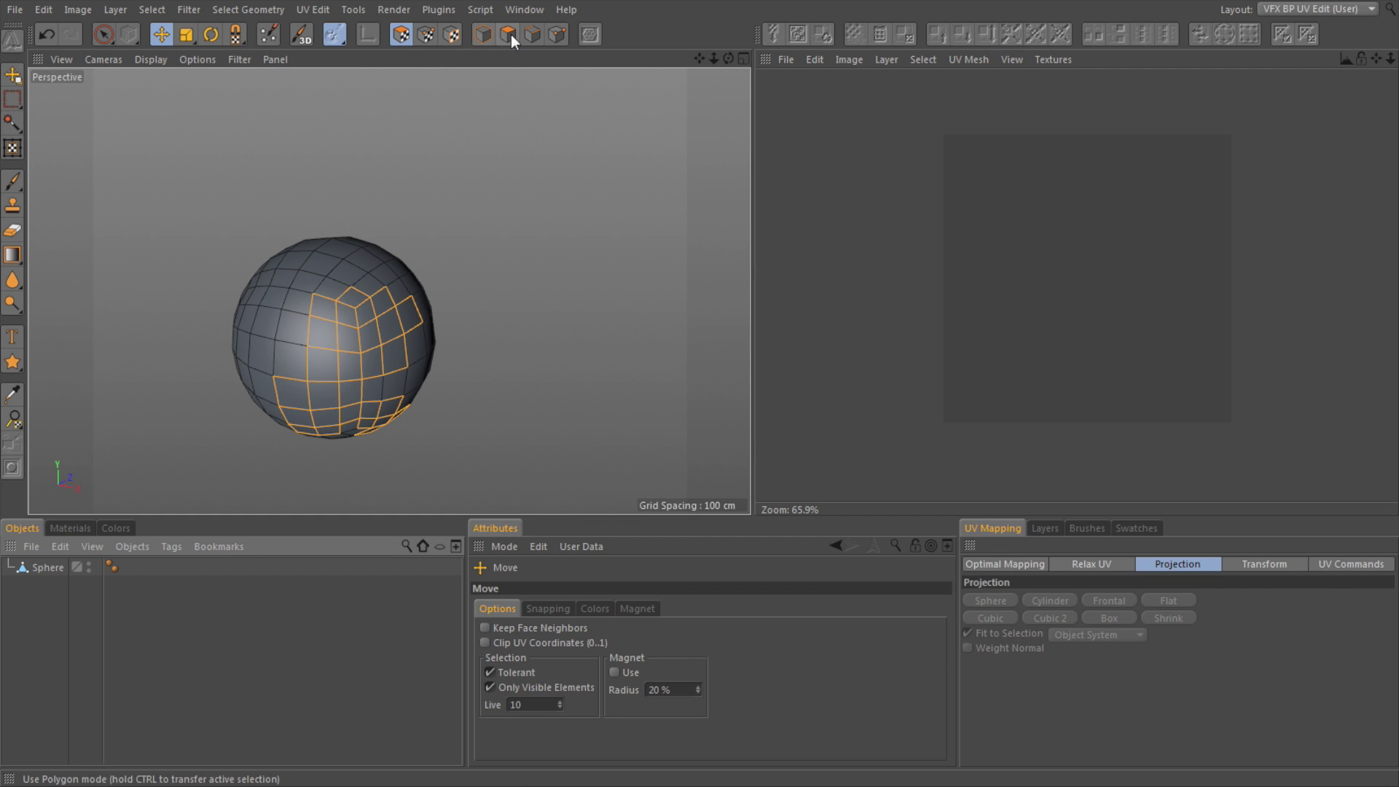
click(484, 35)
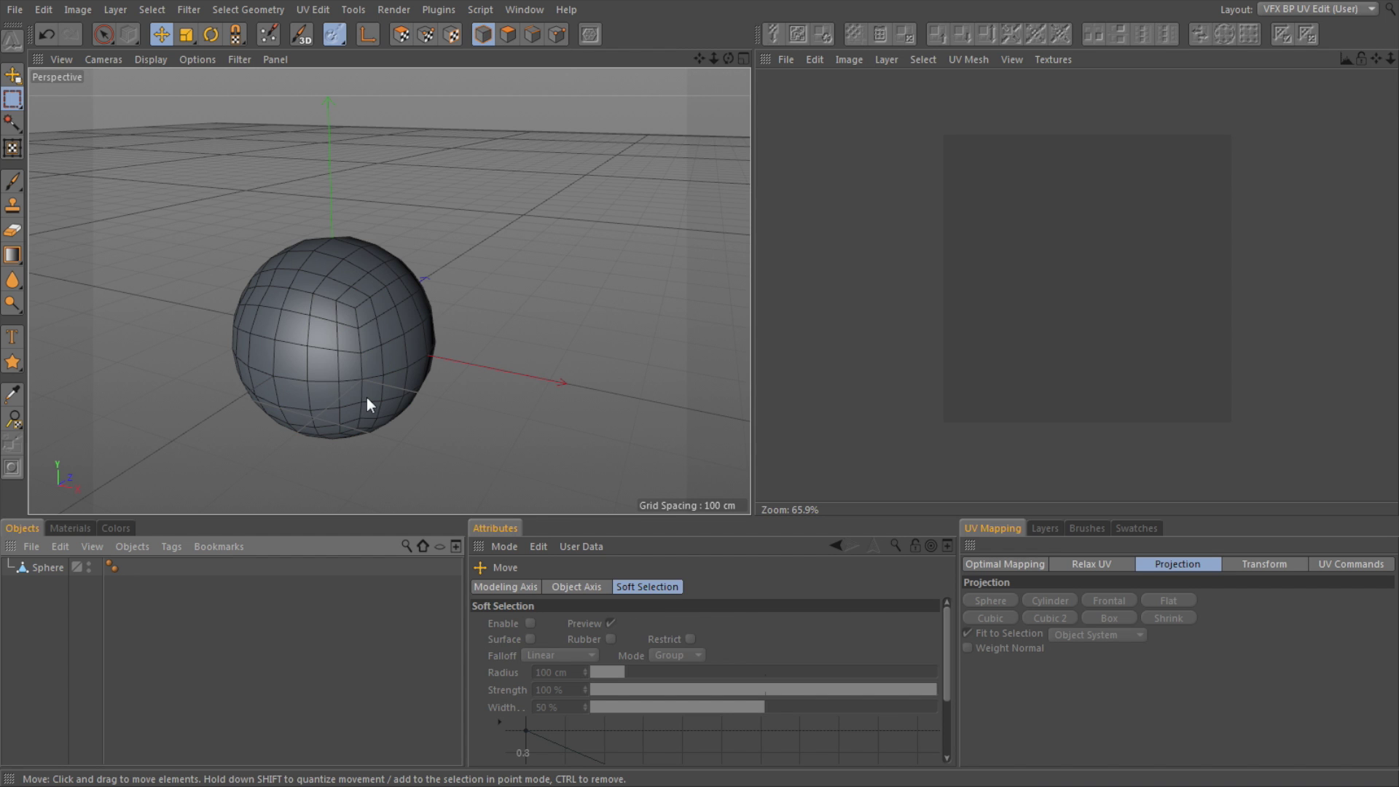
drag(367, 386, 413, 344)
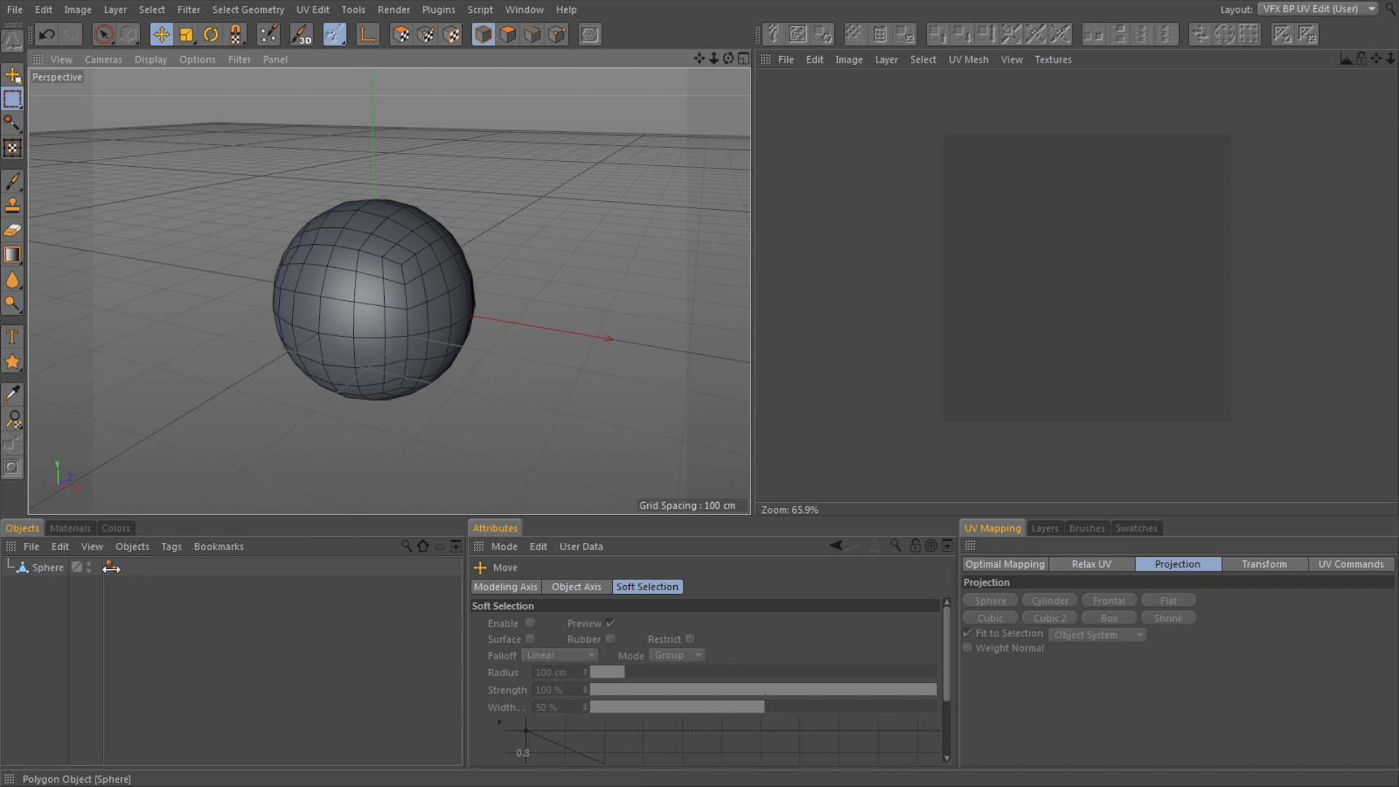
click(44, 567)
alt+drag(290, 395, 278, 357)
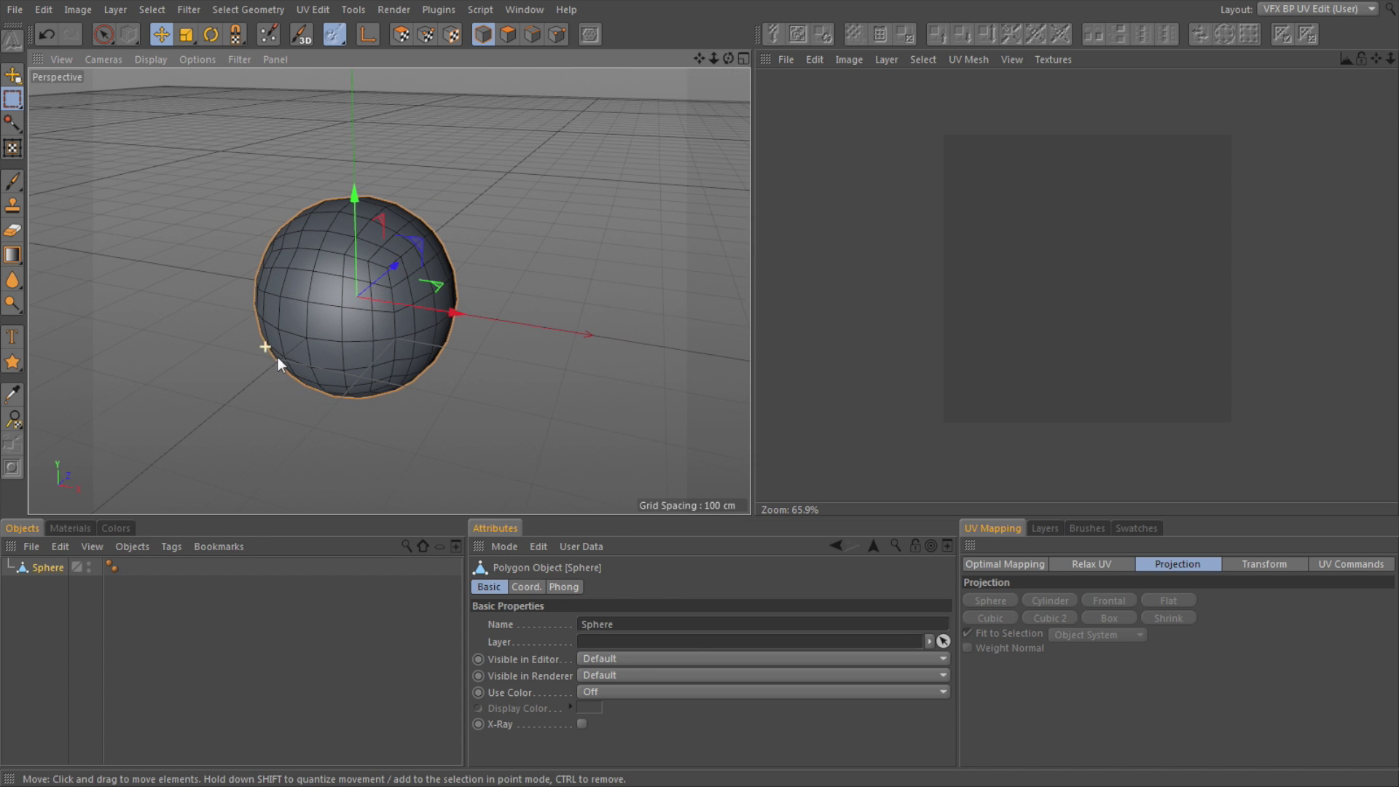
- Run the BodyPaint 3D Setup Wizard on the Sphere with Optimal Cubic Mapping, Single Material Mode, a Color channel and 1024 maximum texture size
click(268, 35)
drag(274, 5, 208, 103)
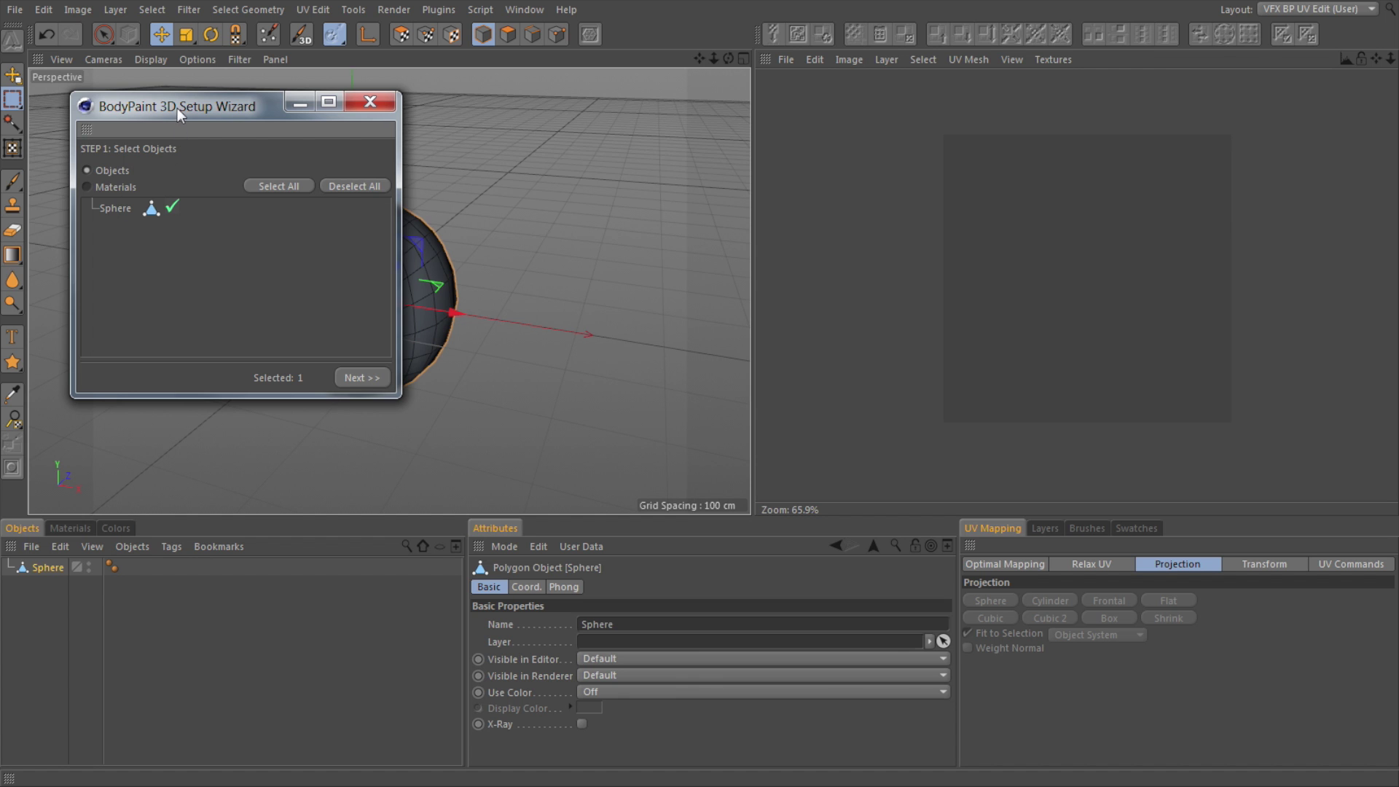
drag(177, 108, 216, 98)
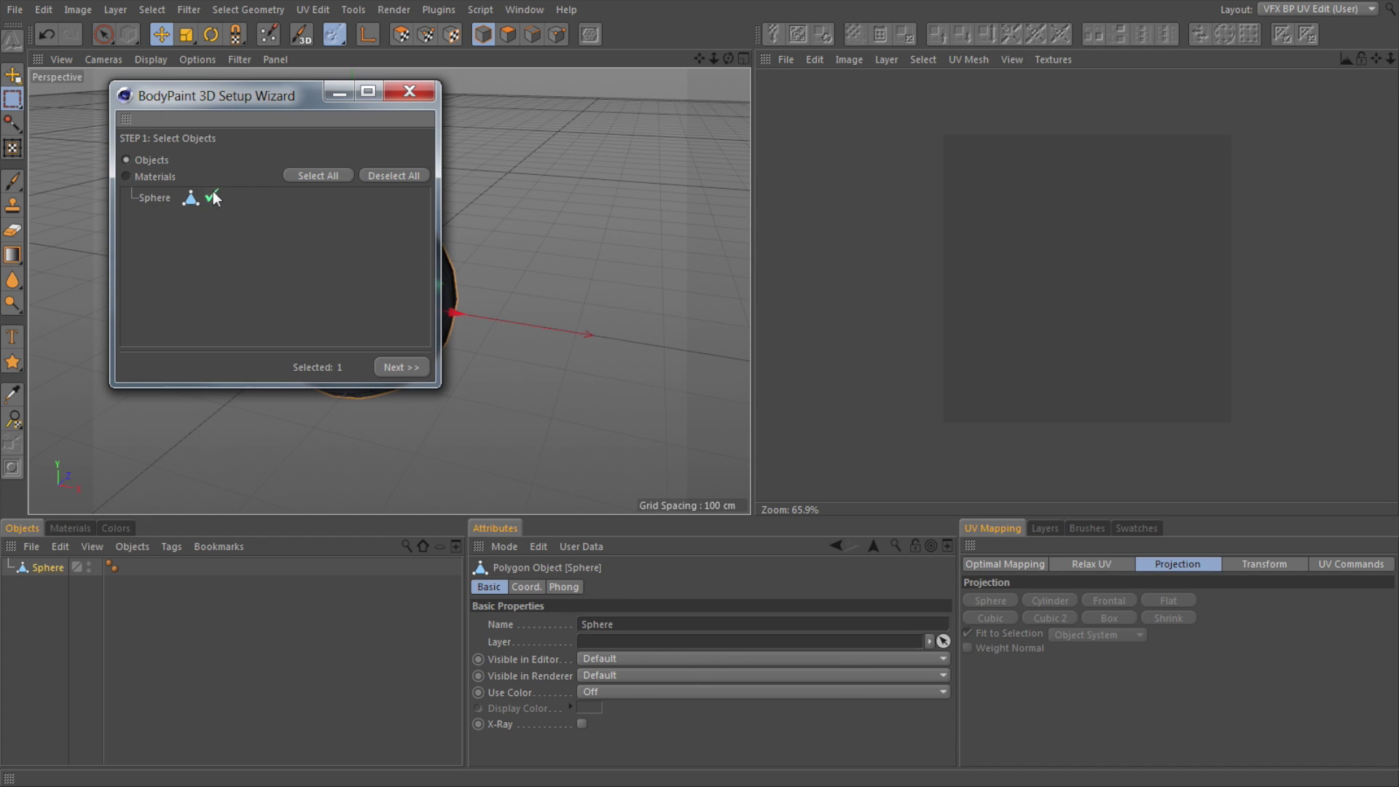
click(401, 368)
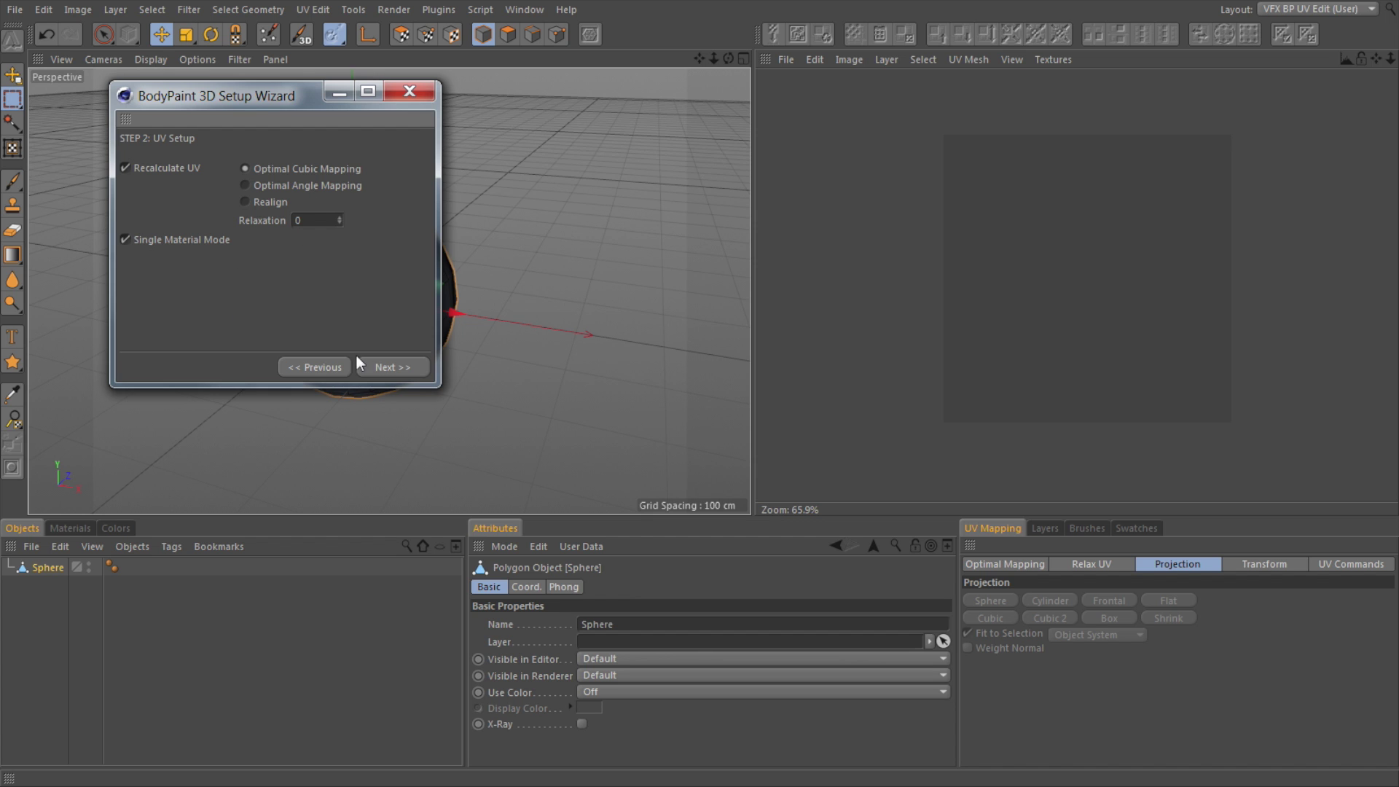
click(396, 365)
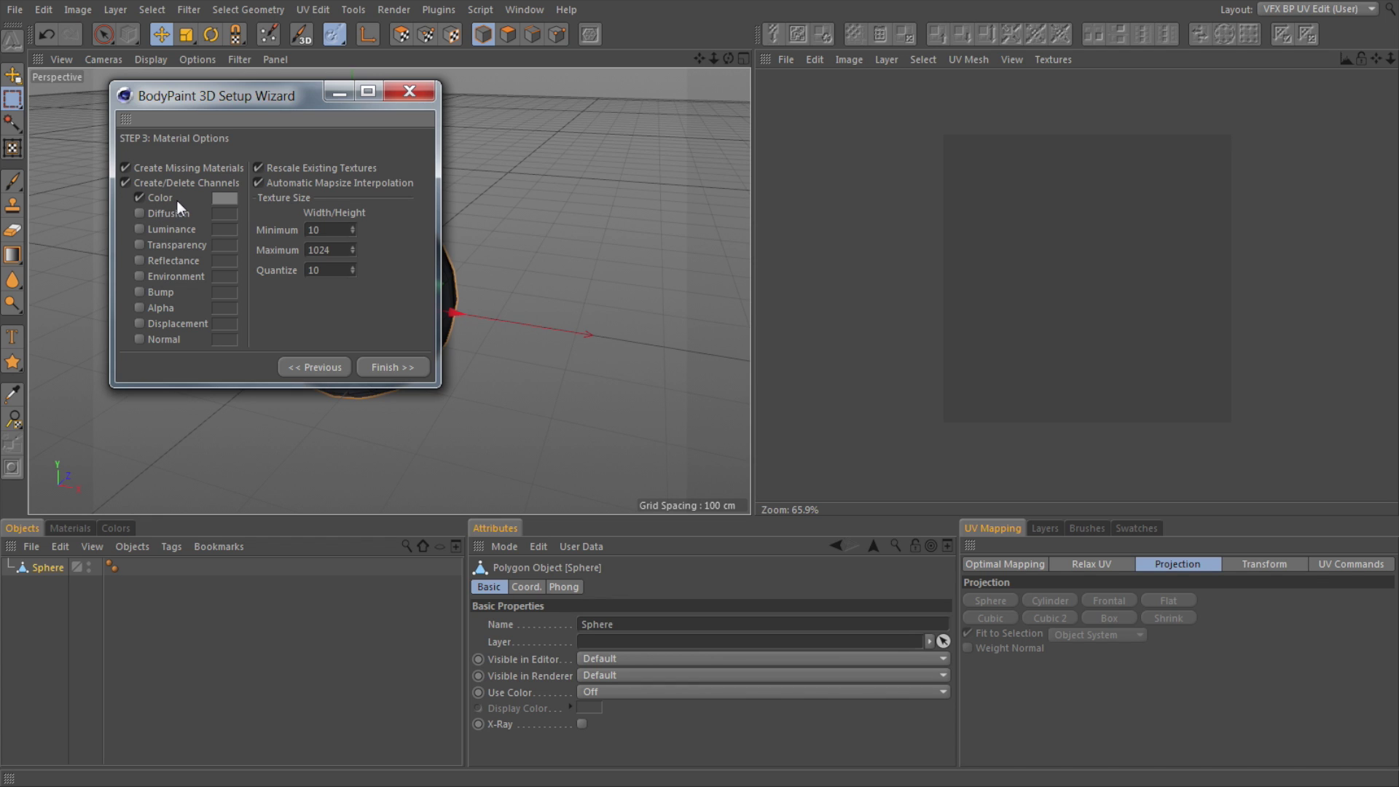
click(384, 368)
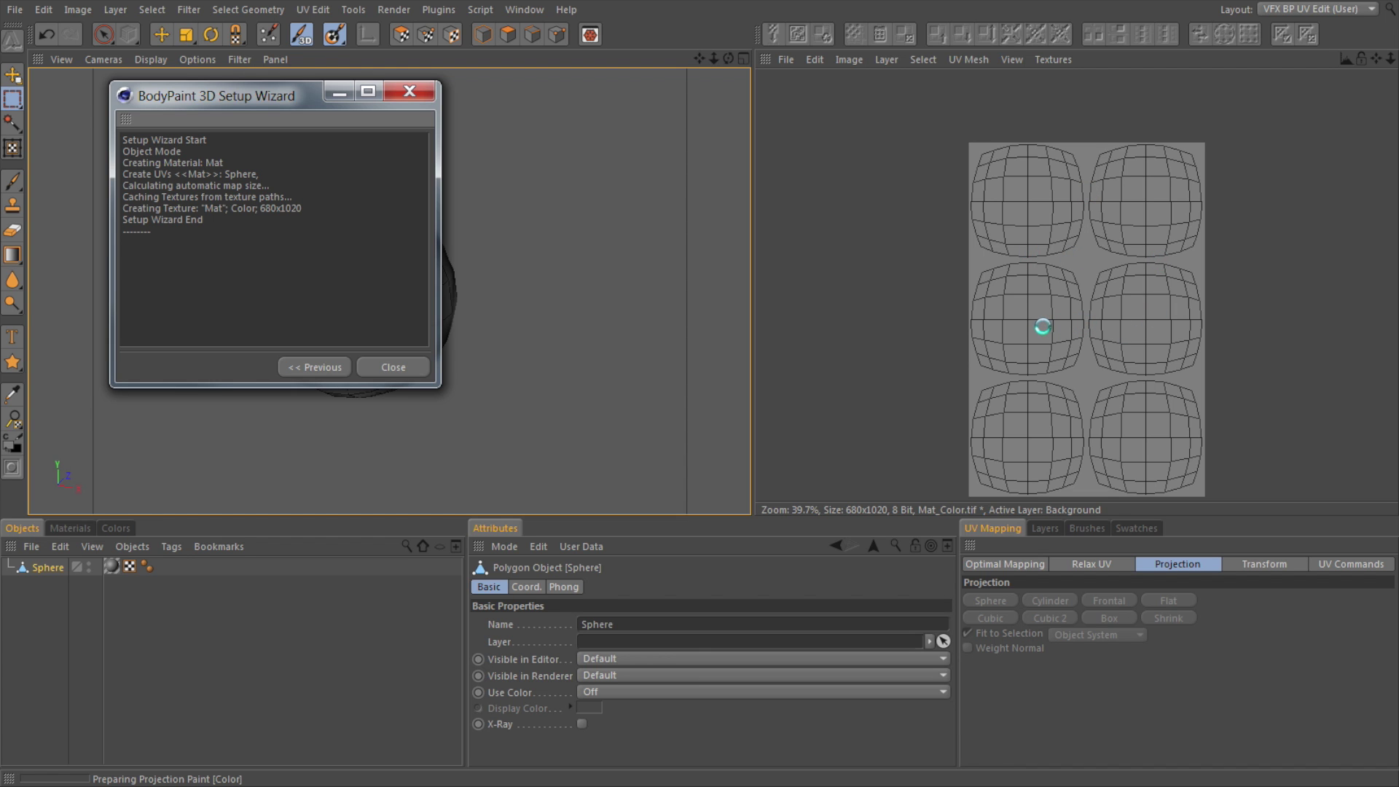
- Rerun the Setup Wizard with the same UV settings, first for the Sphere object and again for the Mat material, and close it
click(312, 368)
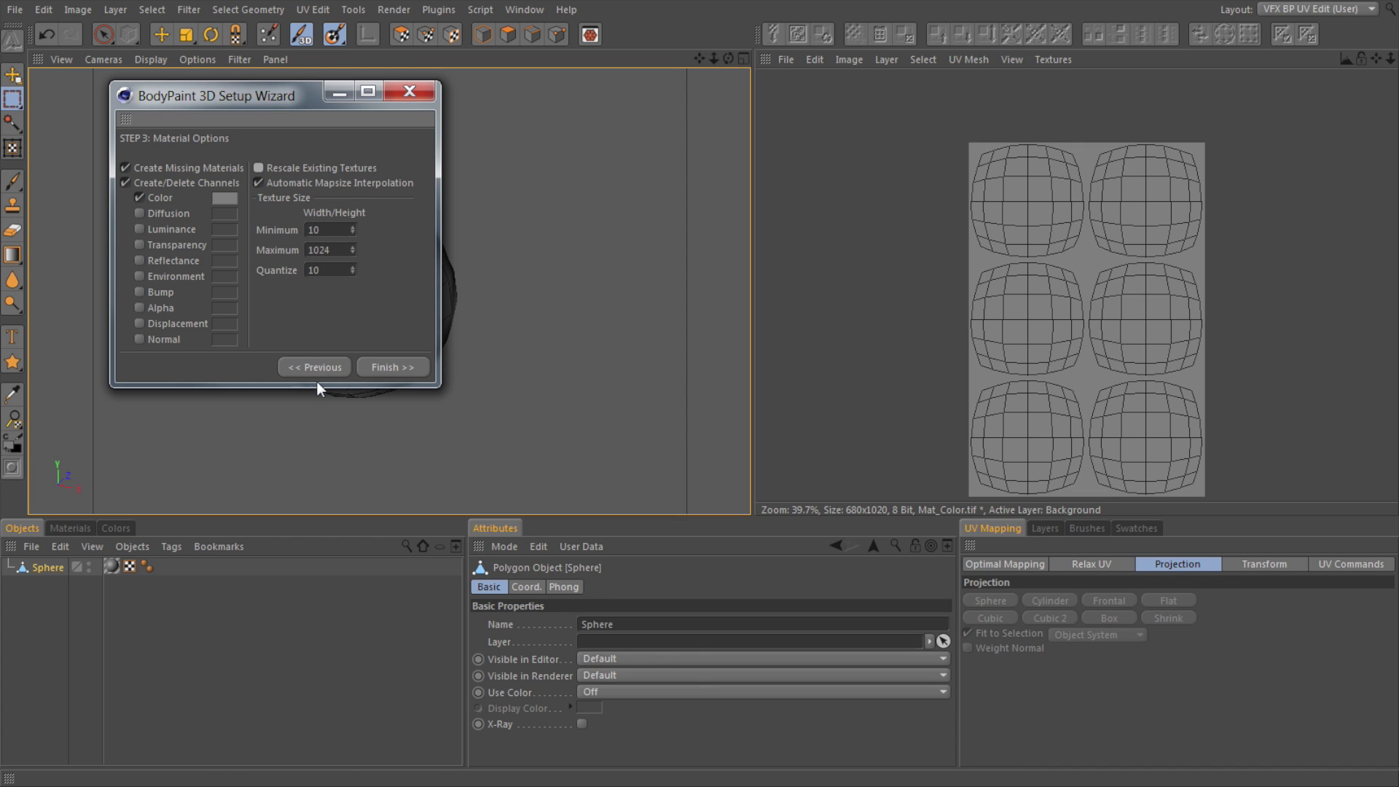
click(391, 367)
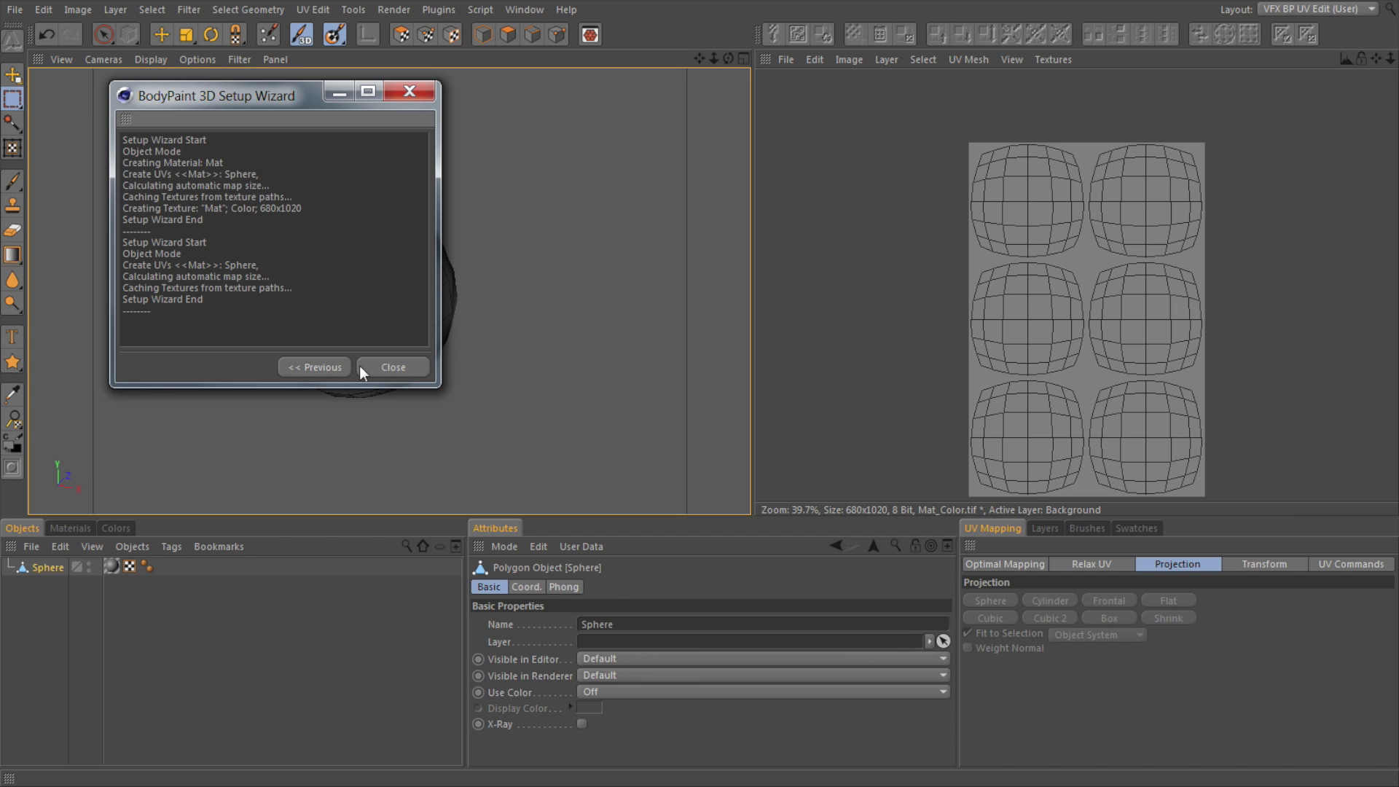
click(293, 368)
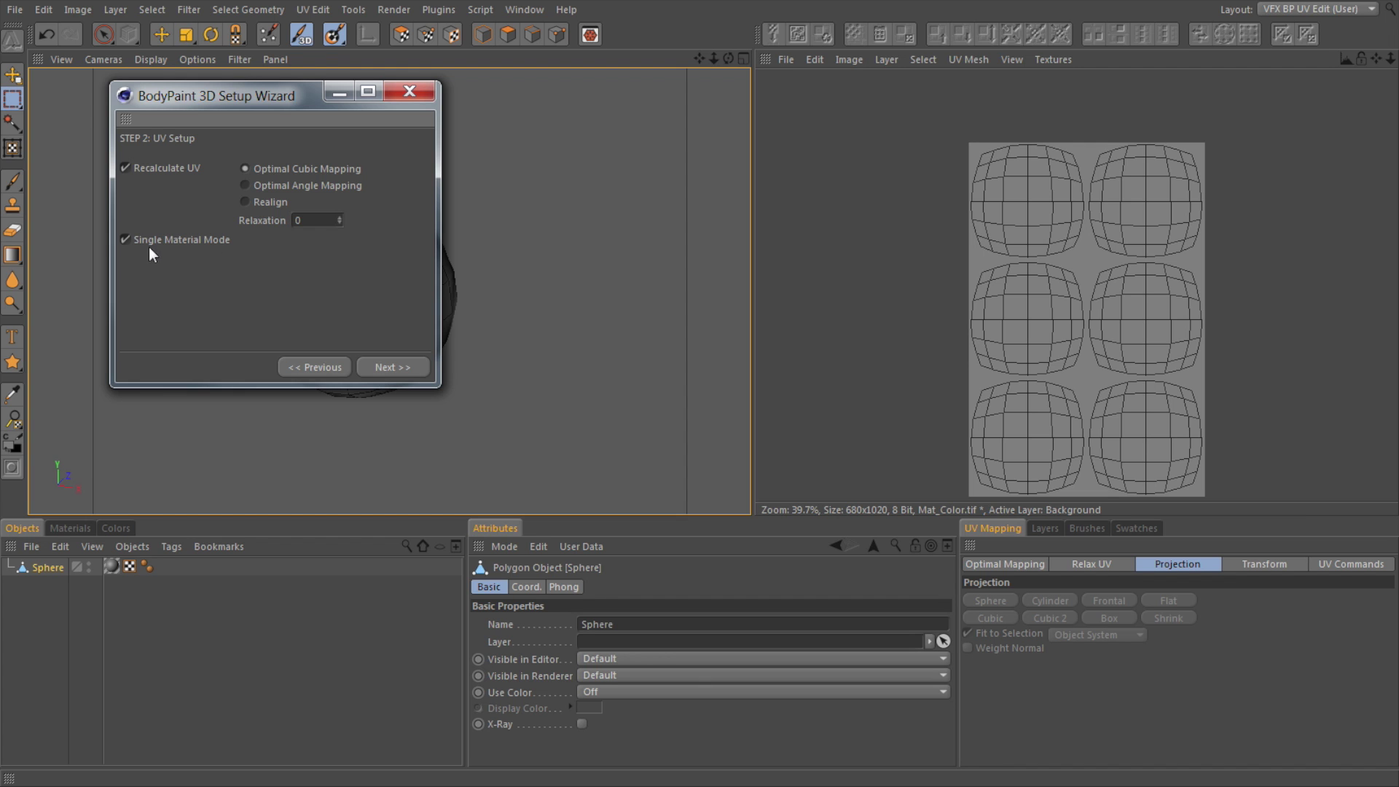
click(304, 369)
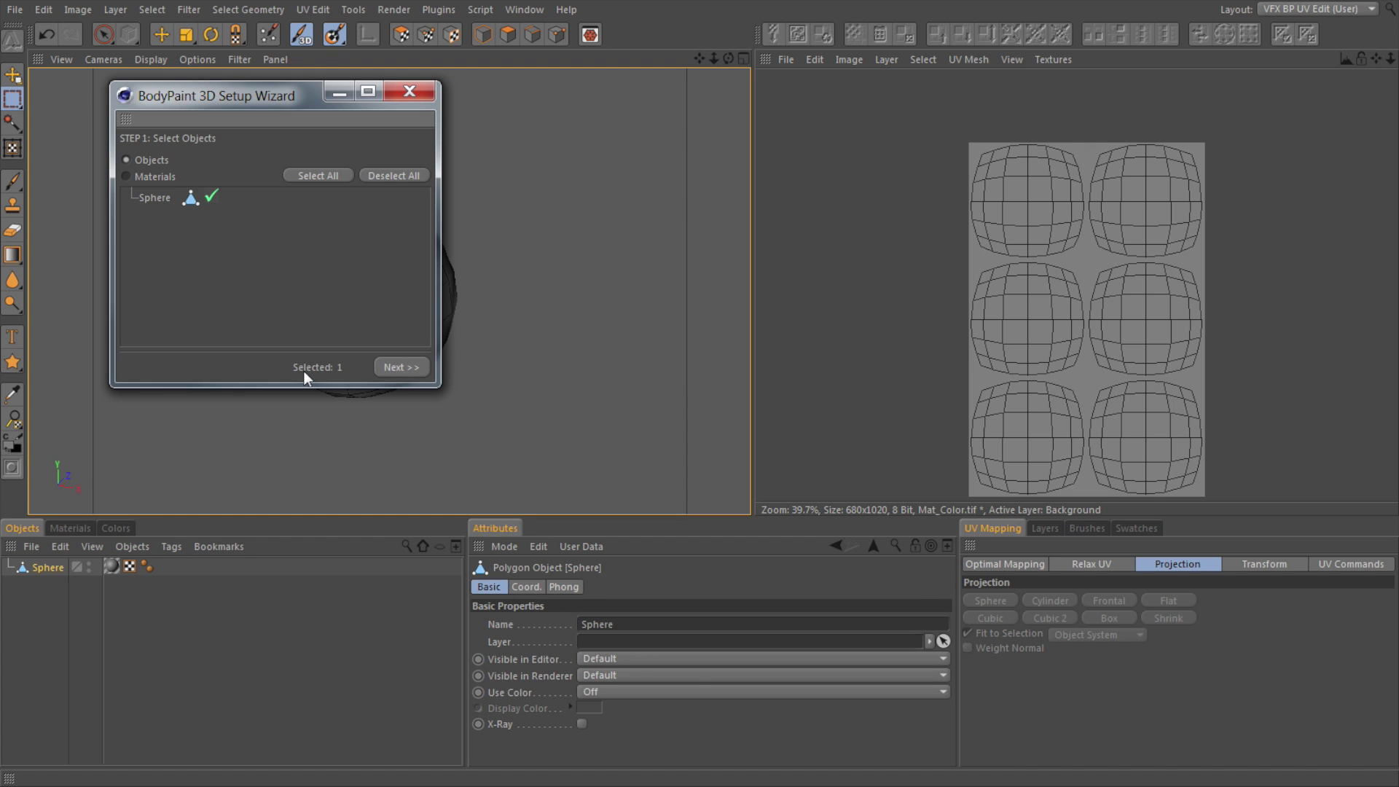
click(126, 177)
click(147, 203)
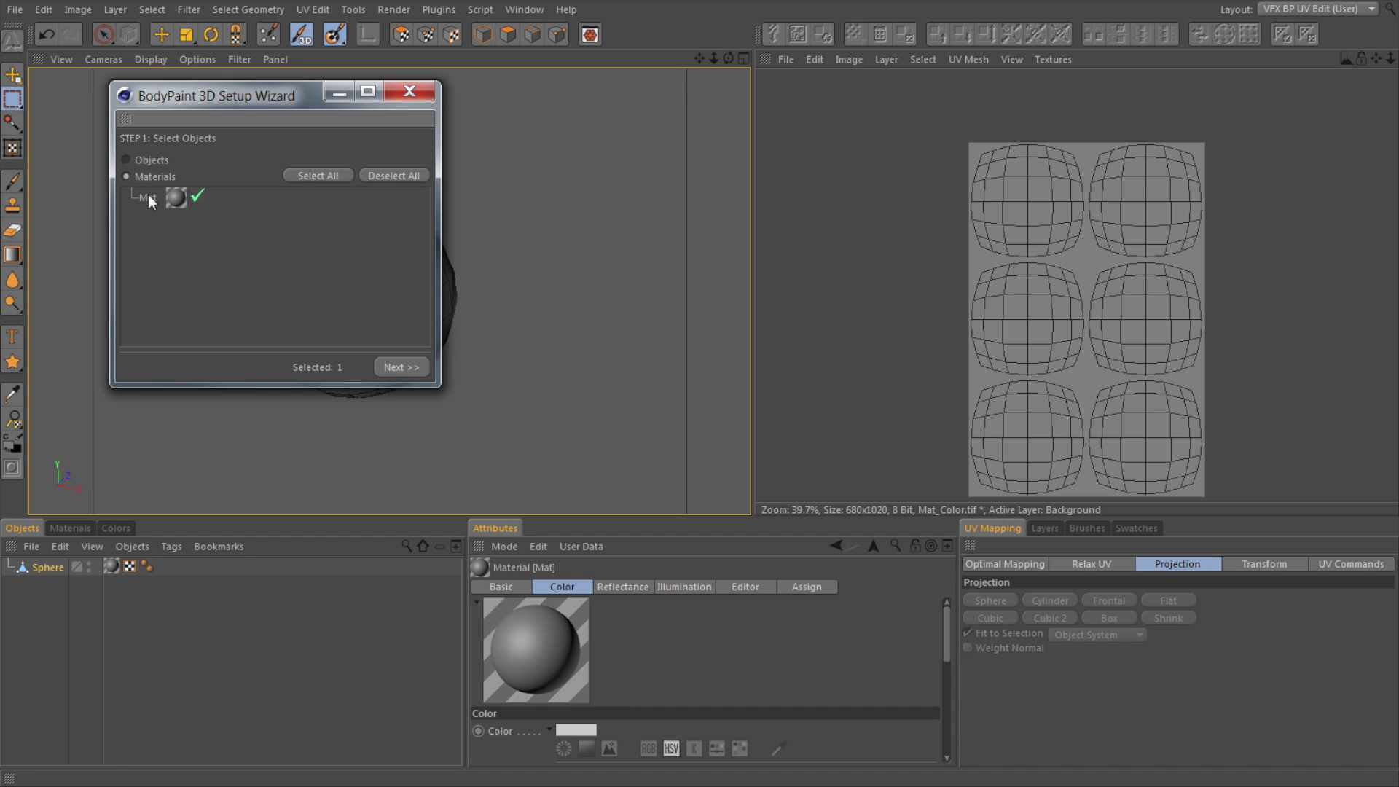
click(393, 368)
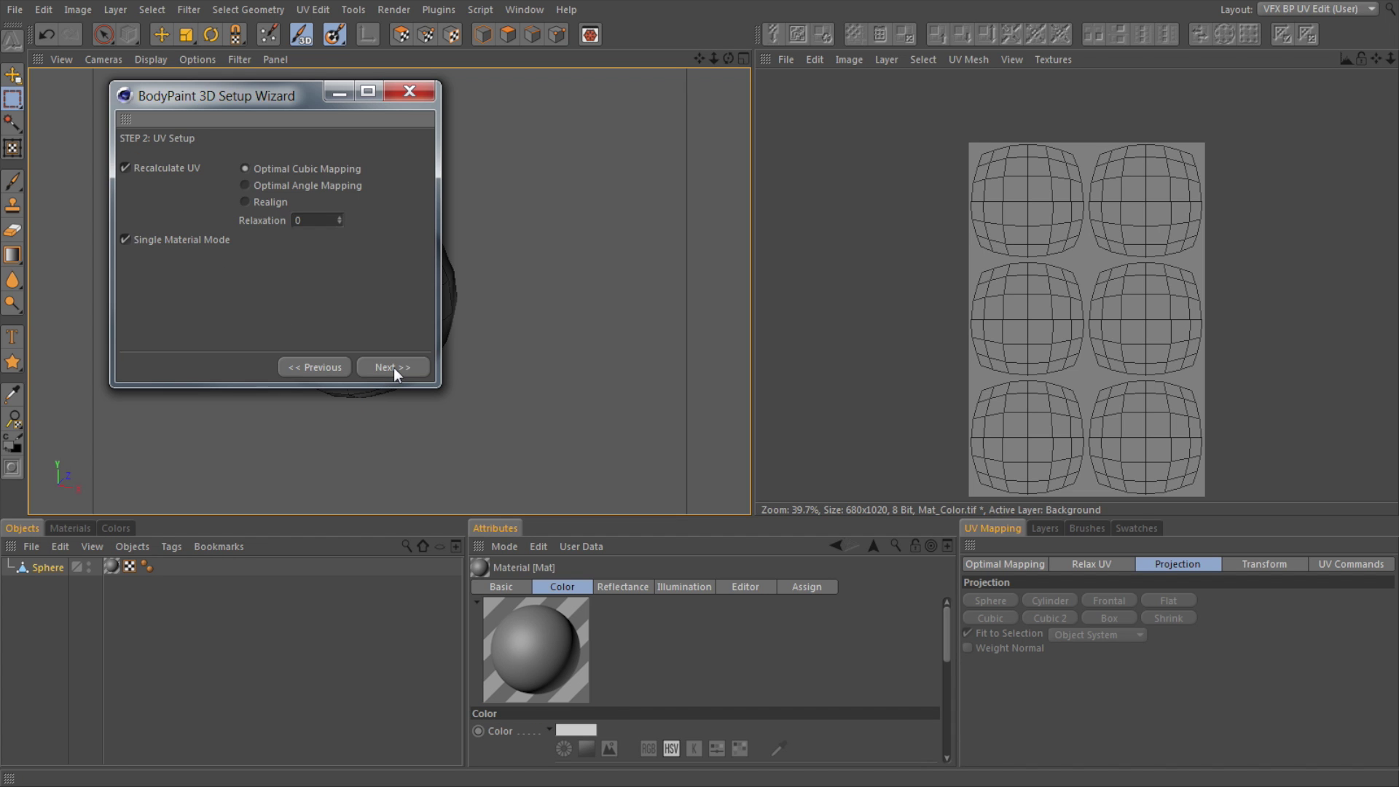
click(394, 368)
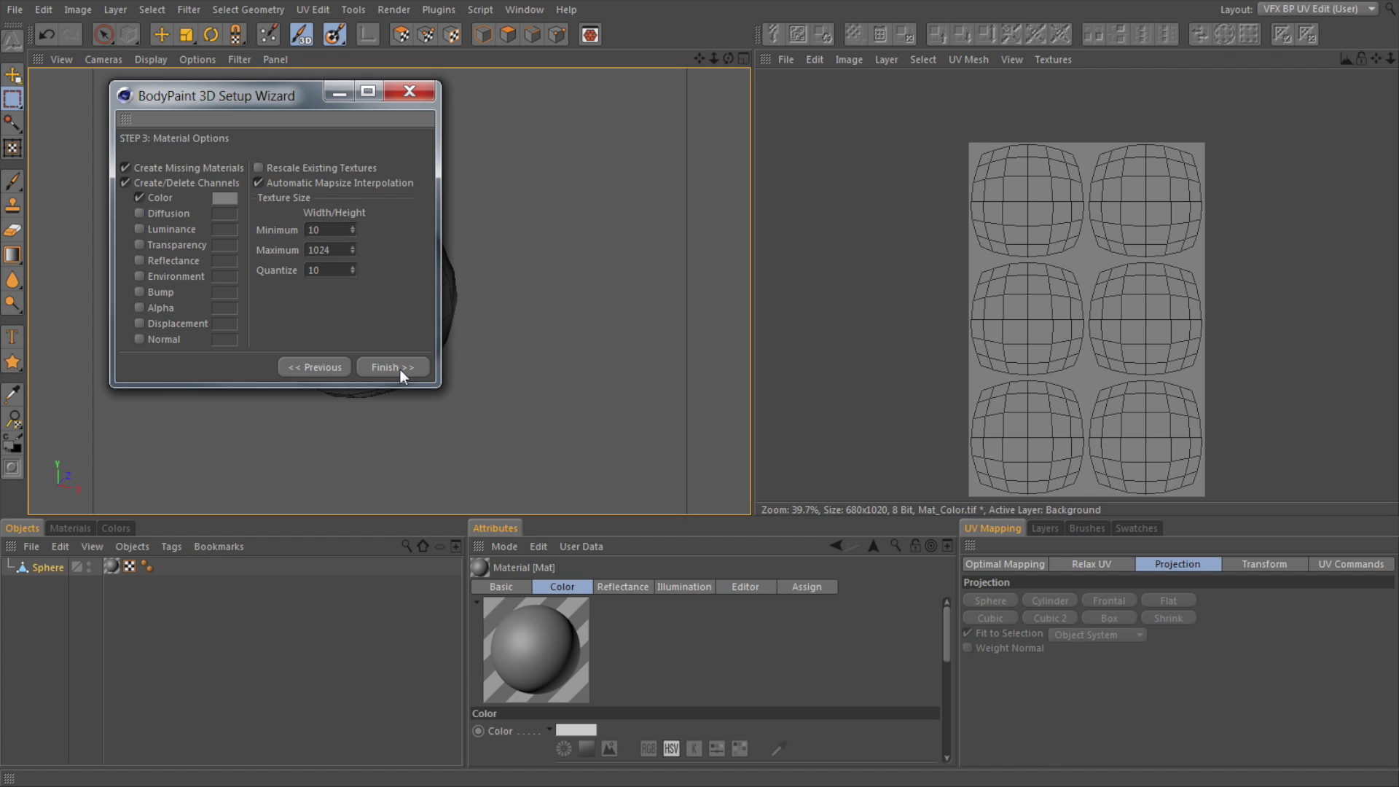
click(392, 369)
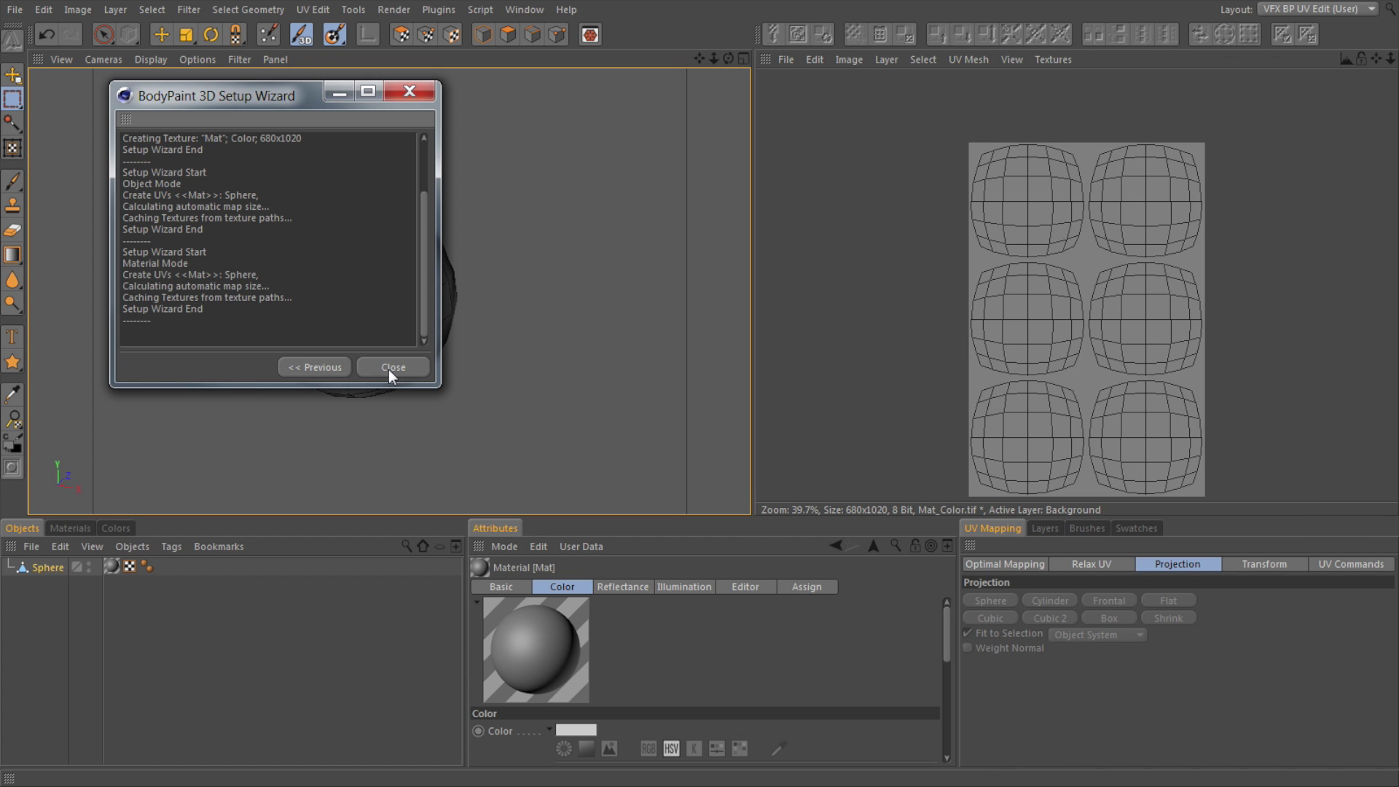
click(385, 372)
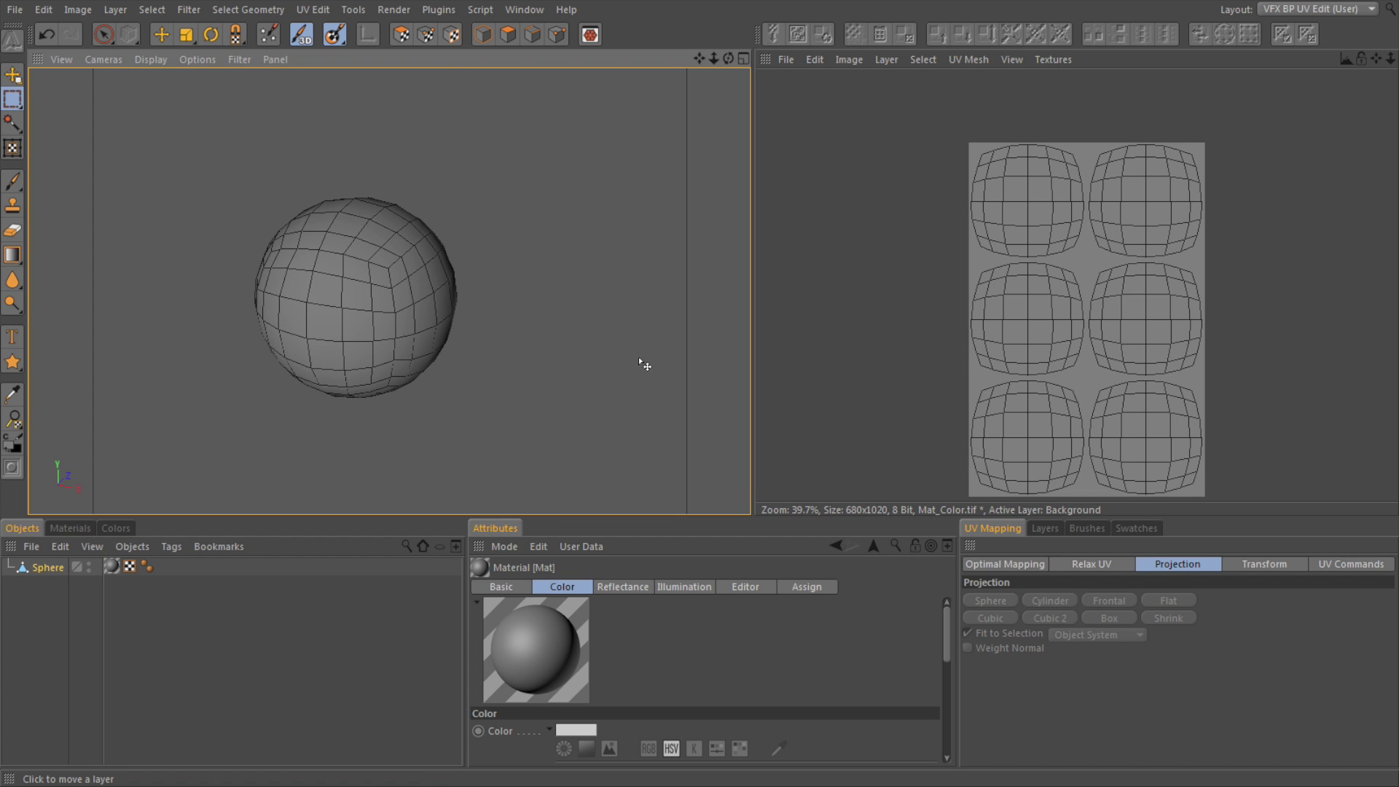
- Inspect the Mat material's Color channel and the bitmap settings of its Mat_Color.tif texture
click(111, 567)
double_click(111, 567)
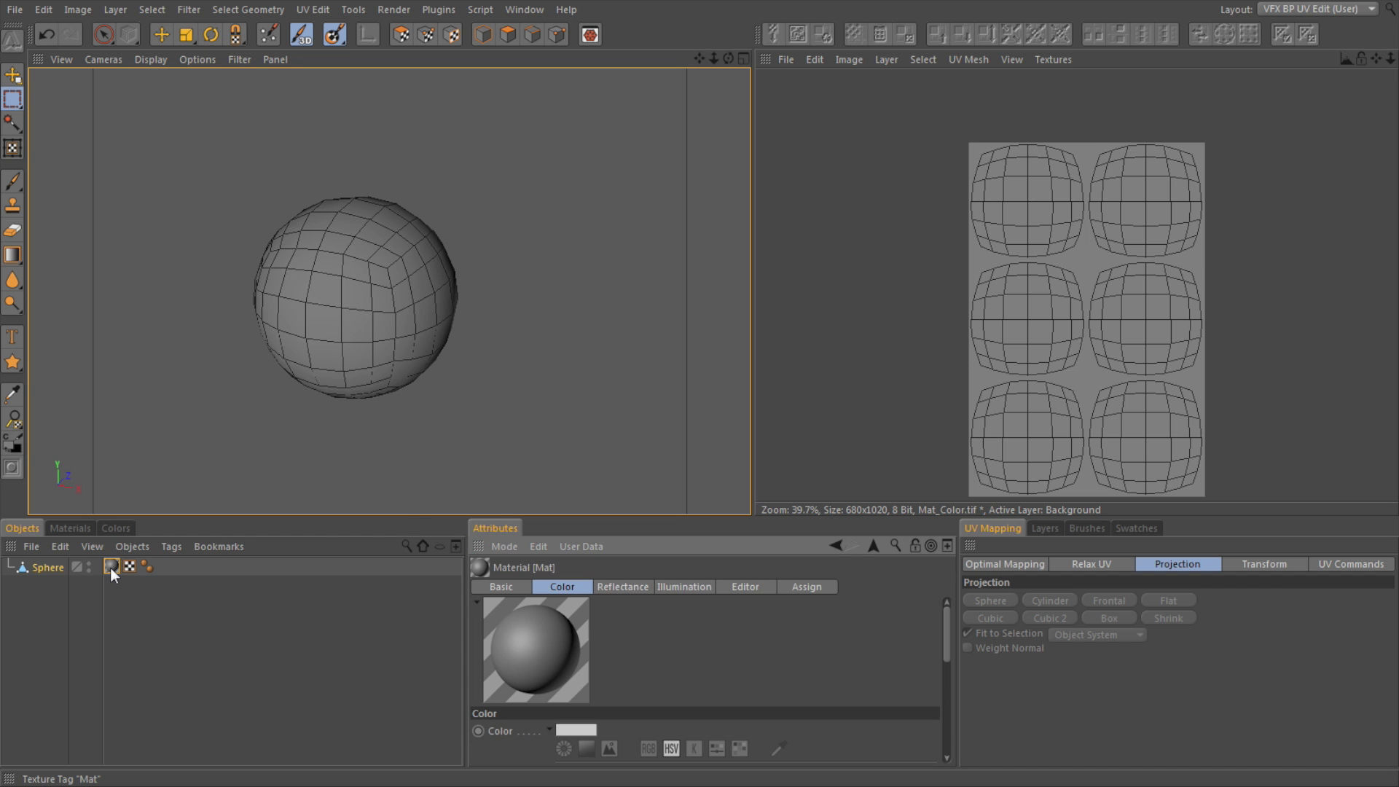
drag(719, 519, 719, 289)
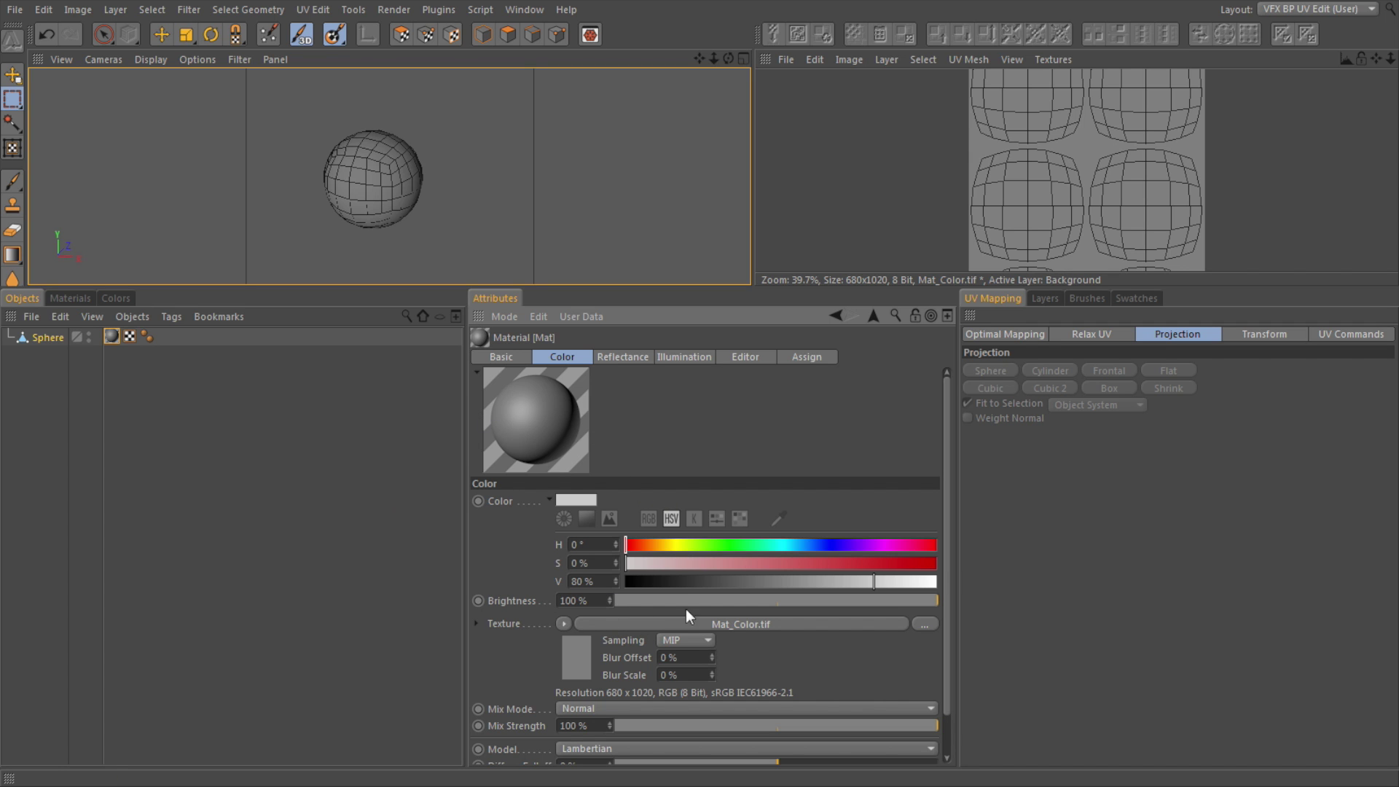
click(611, 623)
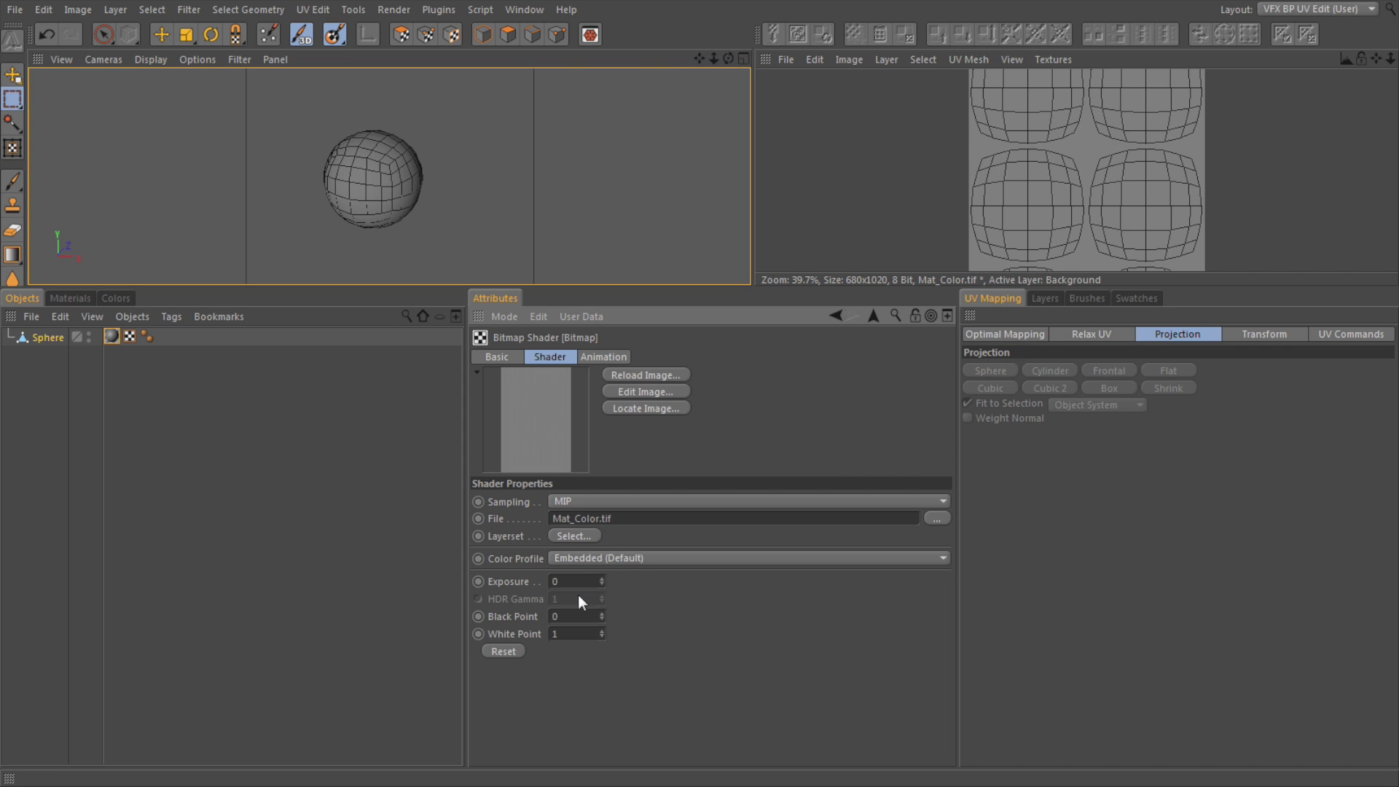